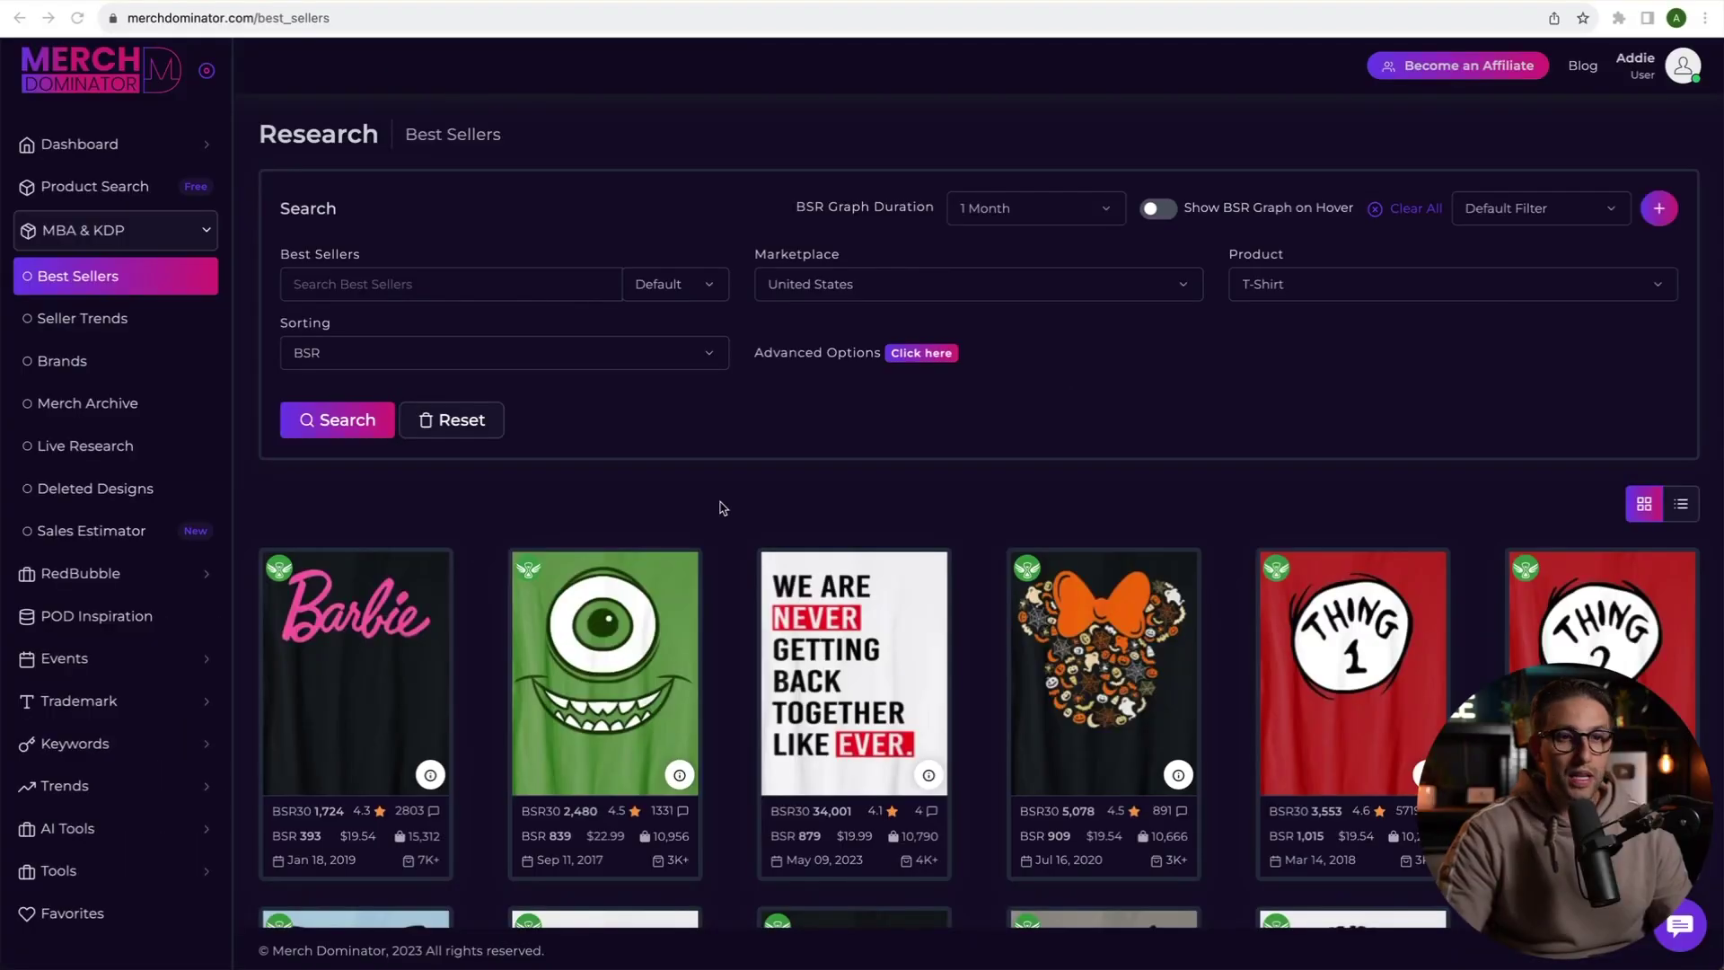
Set the Hide Brand advanced option to Yes and search the United States T-shirt best sellers.
{"action": "scroll", "coordinate": [718, 505], "scroll_direction": "down", "scroll_amount": 3}
{"action": "scroll", "coordinate": [719, 504], "scroll_direction": "down", "scroll_amount": 1}
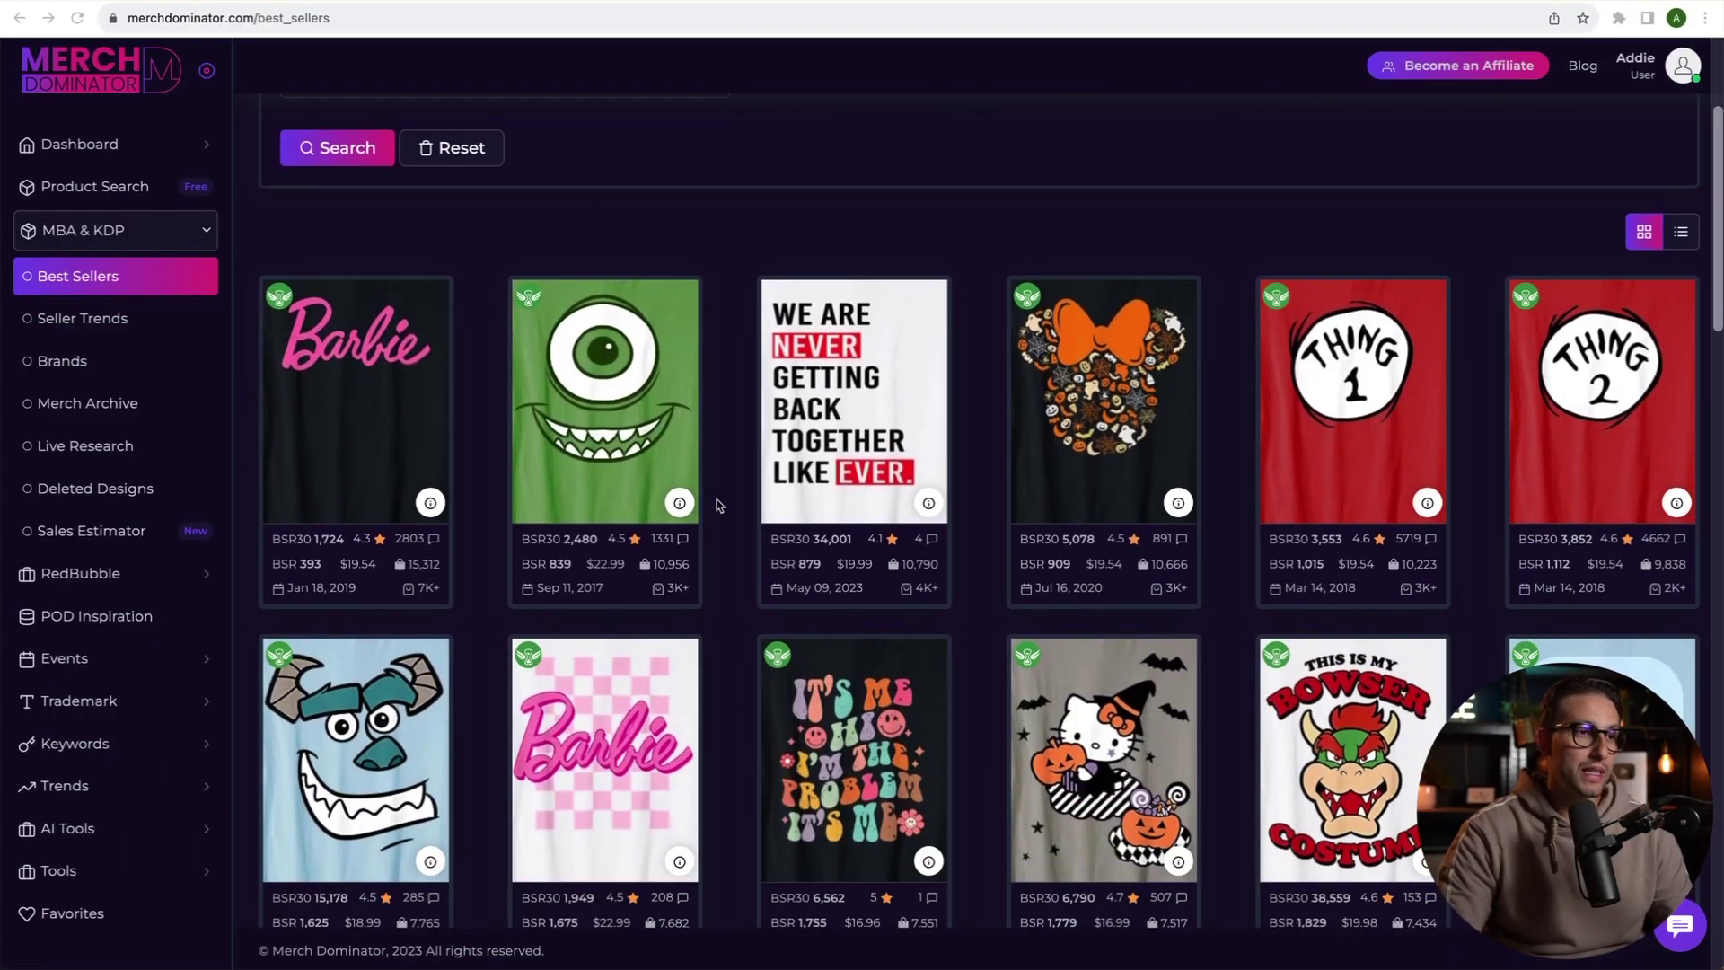
{"action": "scroll", "coordinate": [719, 505], "scroll_direction": "up", "scroll_amount": 3}
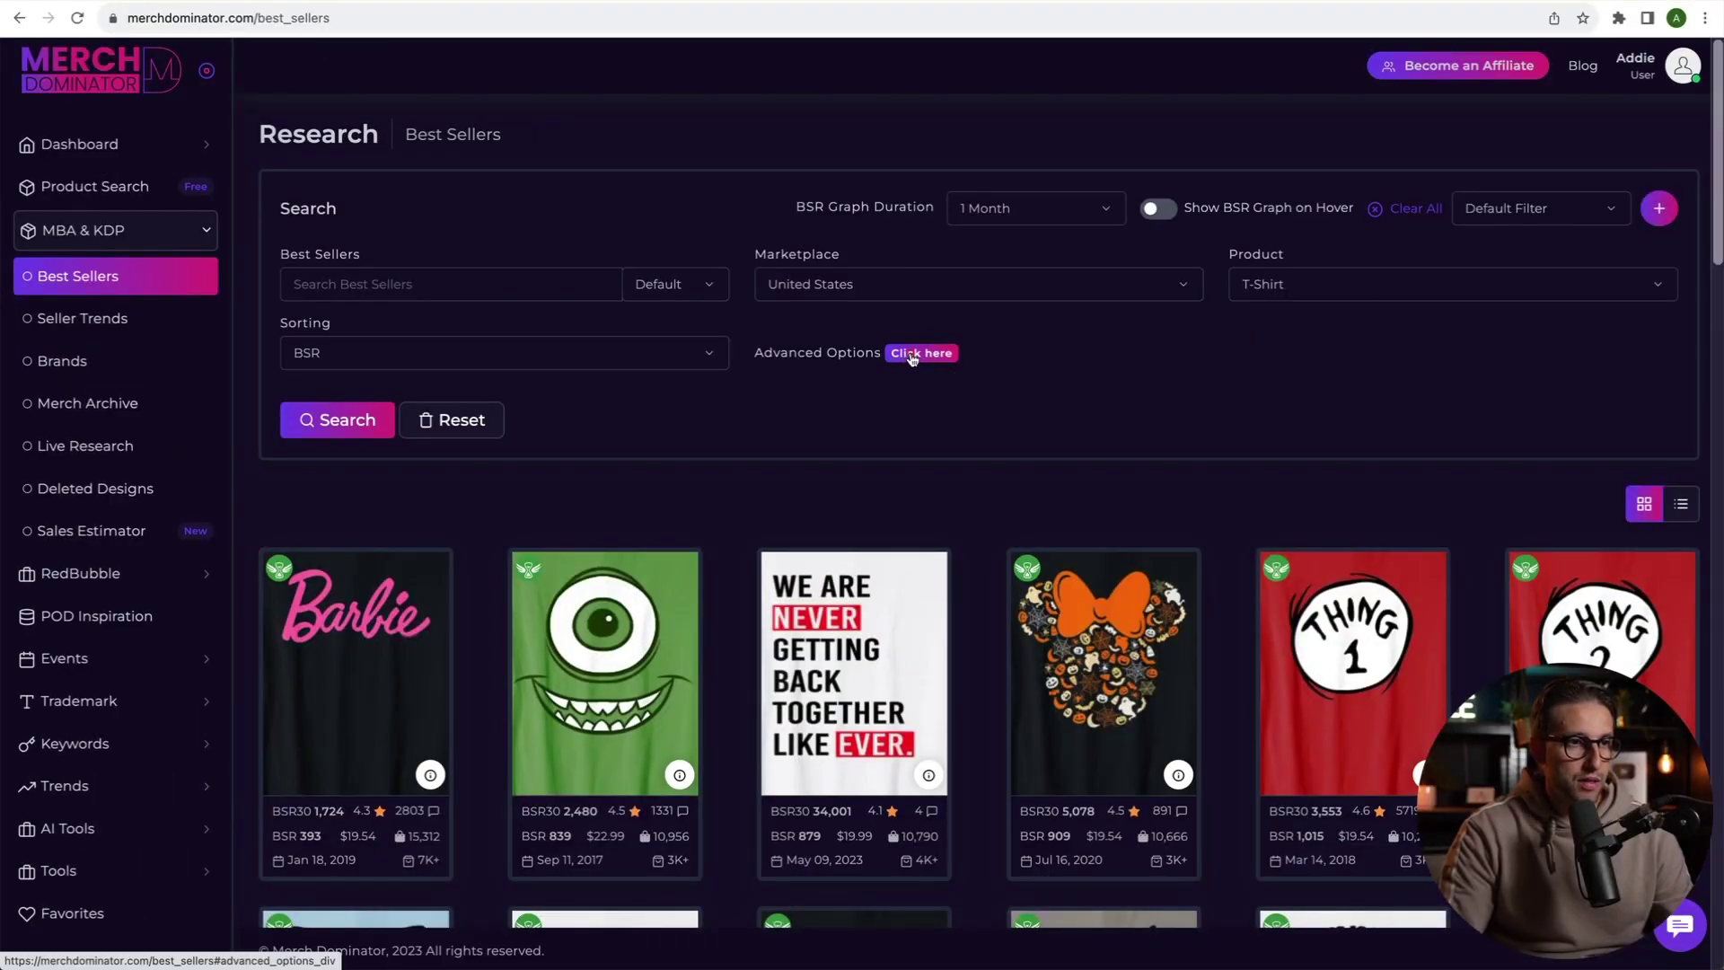
{"action": "left_click", "coordinate": [913, 357]}
{"action": "left_click", "coordinate": [355, 777]}
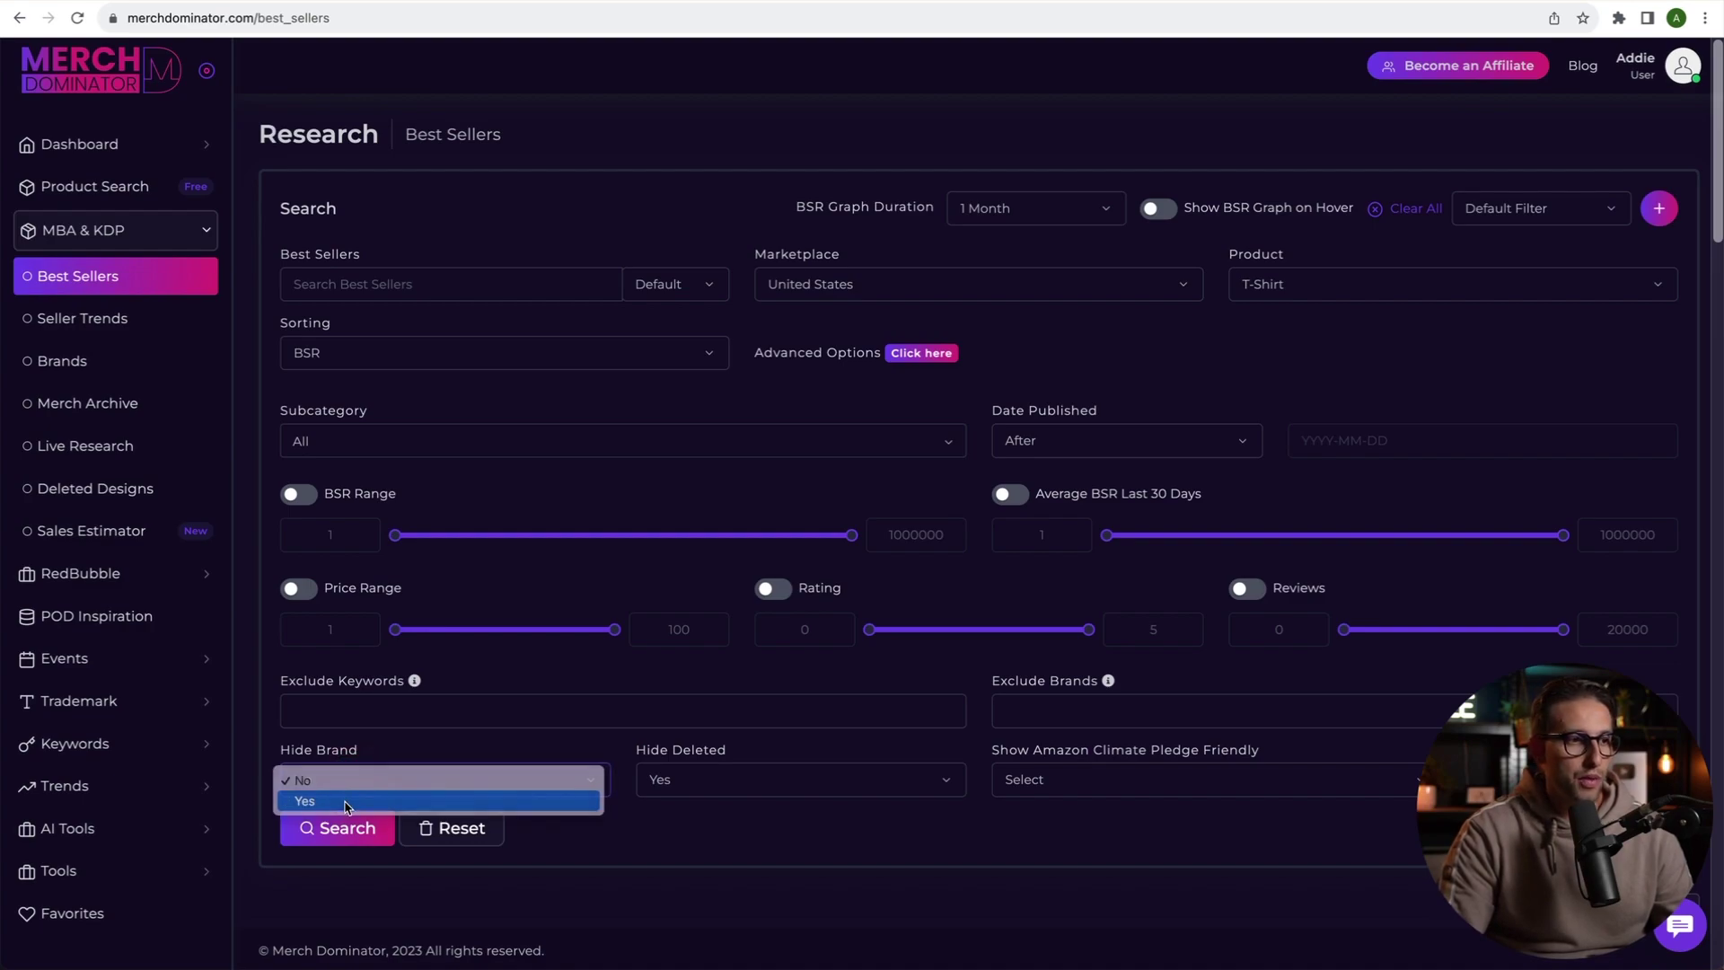
{"action": "left_click", "coordinate": [346, 801]}
{"action": "left_click", "coordinate": [340, 828]}
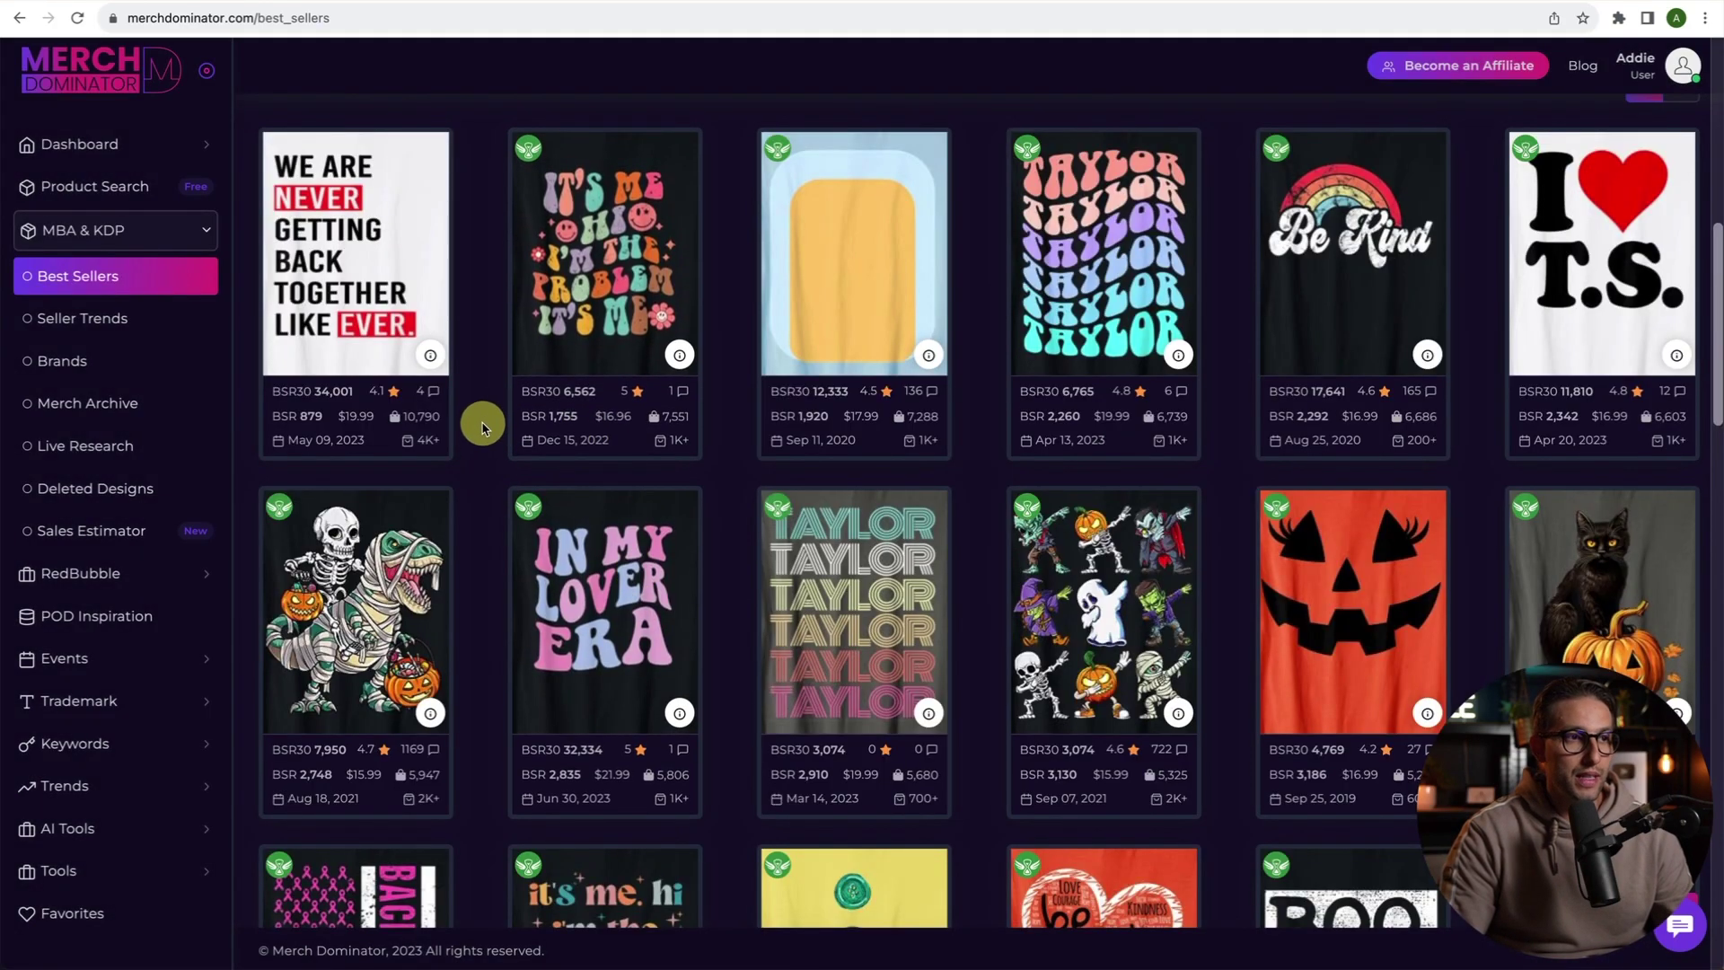
{"action": "scroll", "coordinate": [295, 127], "scroll_direction": "up", "scroll_amount": 1}
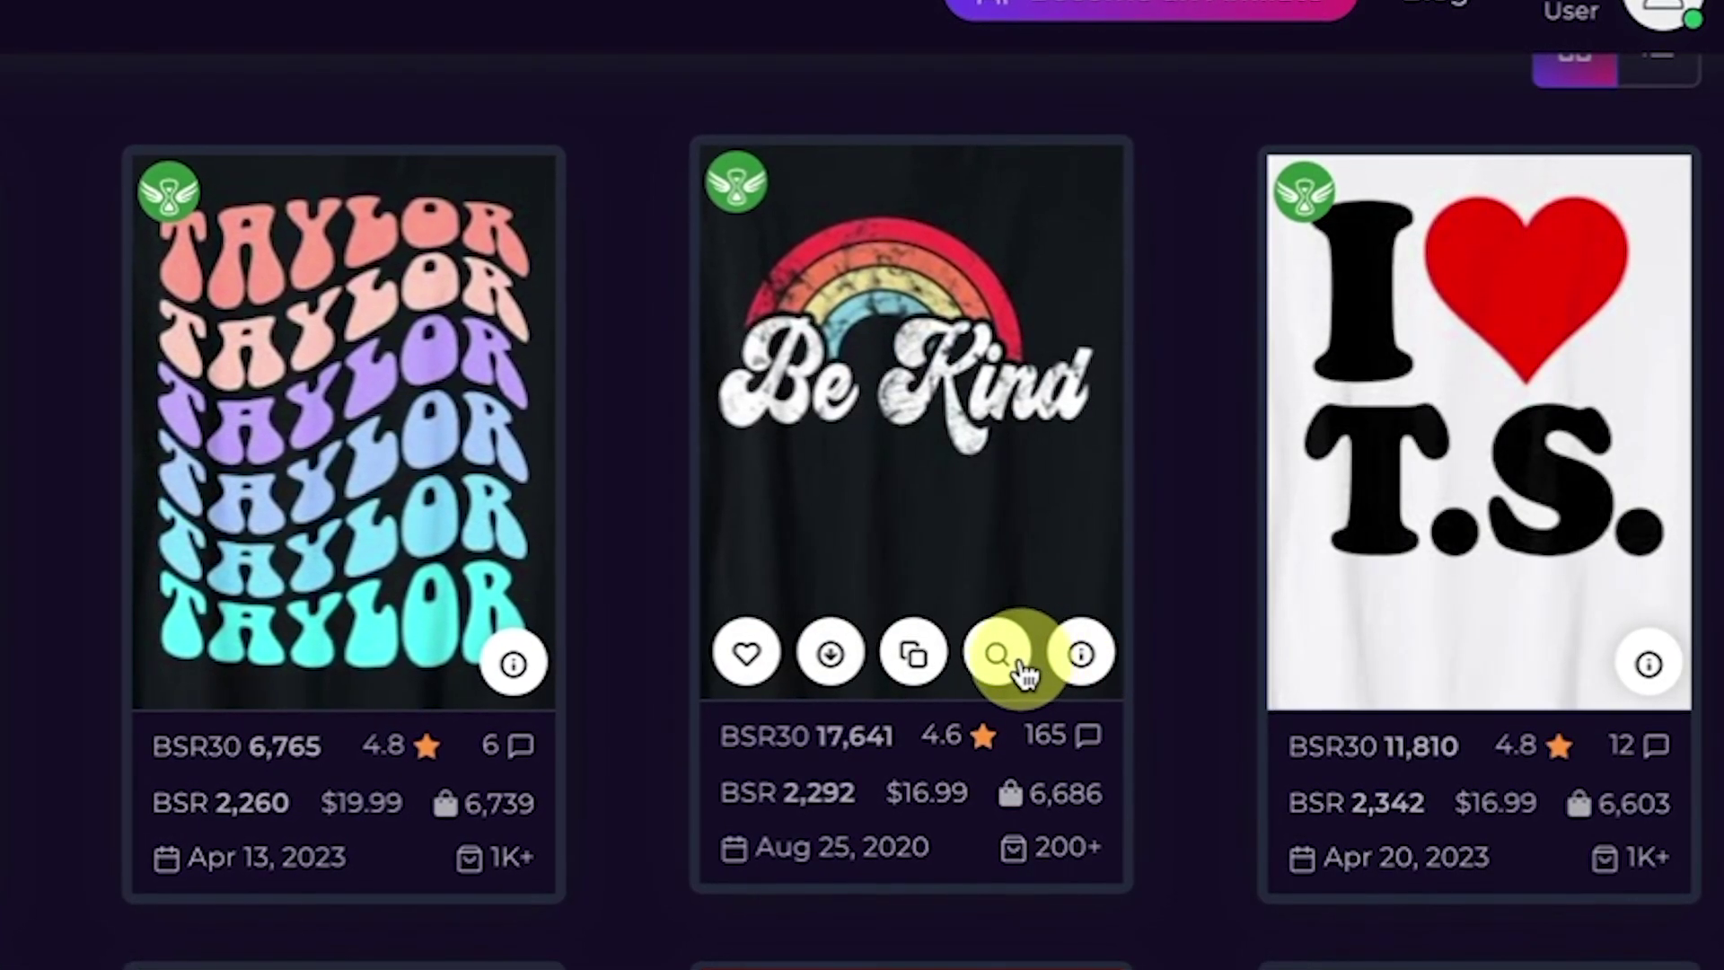
Open the Be Kind rainbow shirt in Product Search, search for "Be Kind Vintage" and look through the Amazon listings.
{"action": "left_click", "coordinate": [1000, 658]}
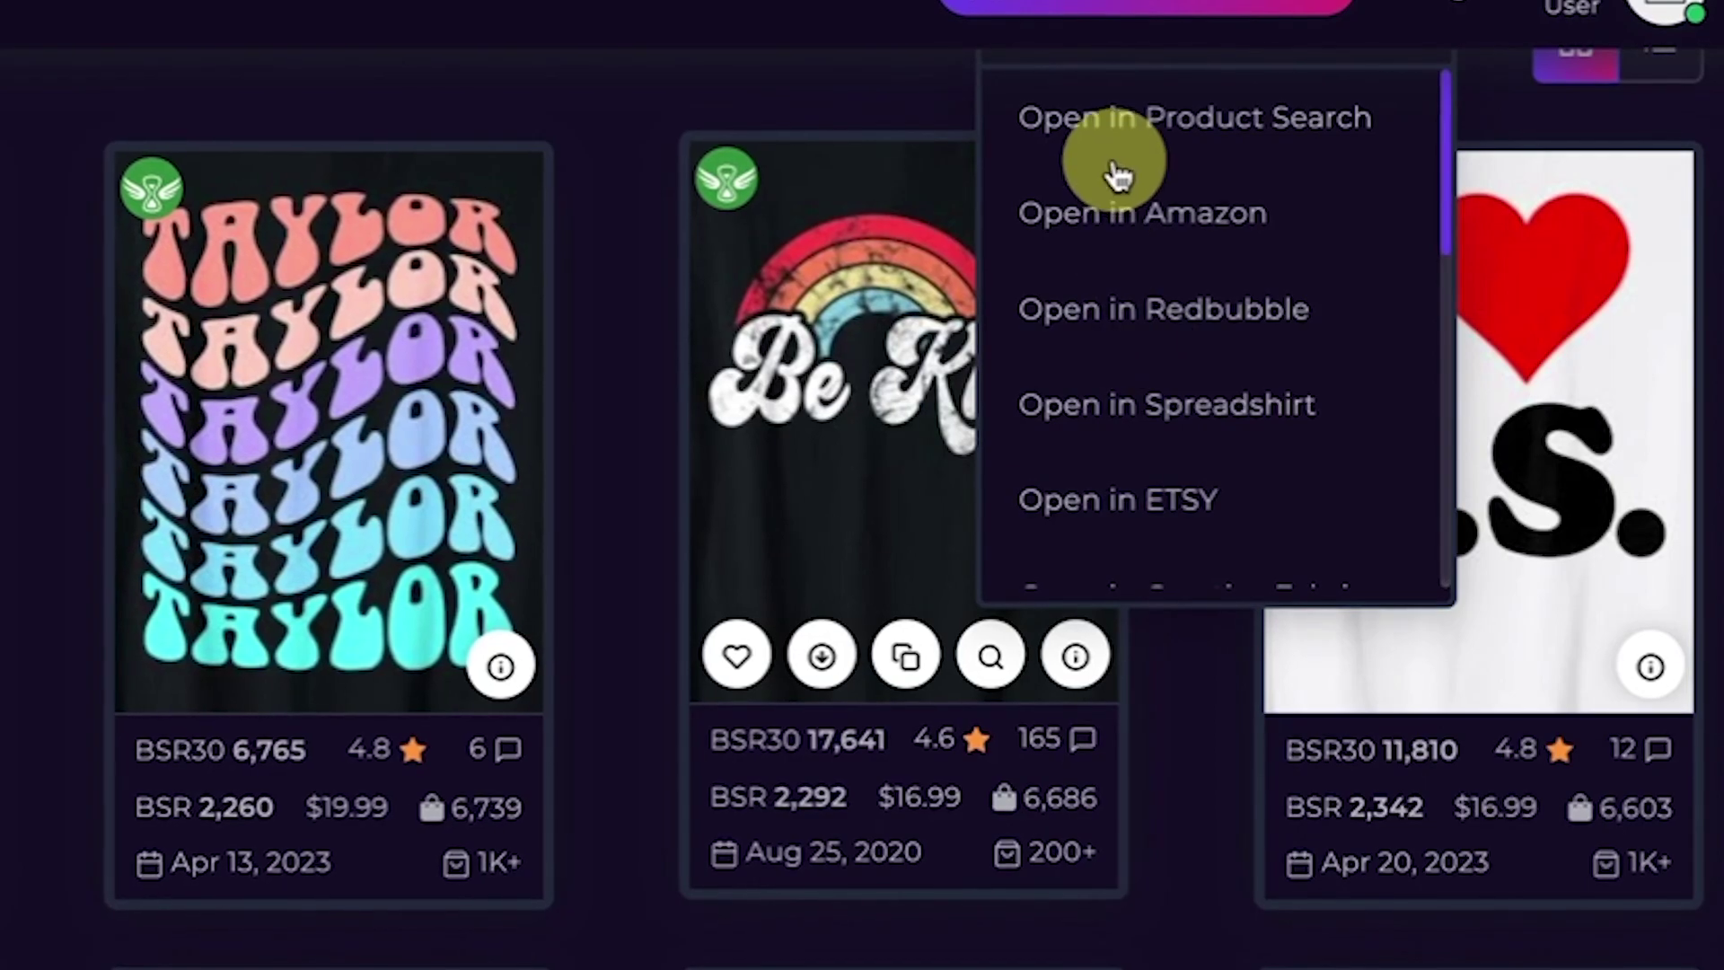
{"action": "left_click", "coordinate": [1114, 162]}
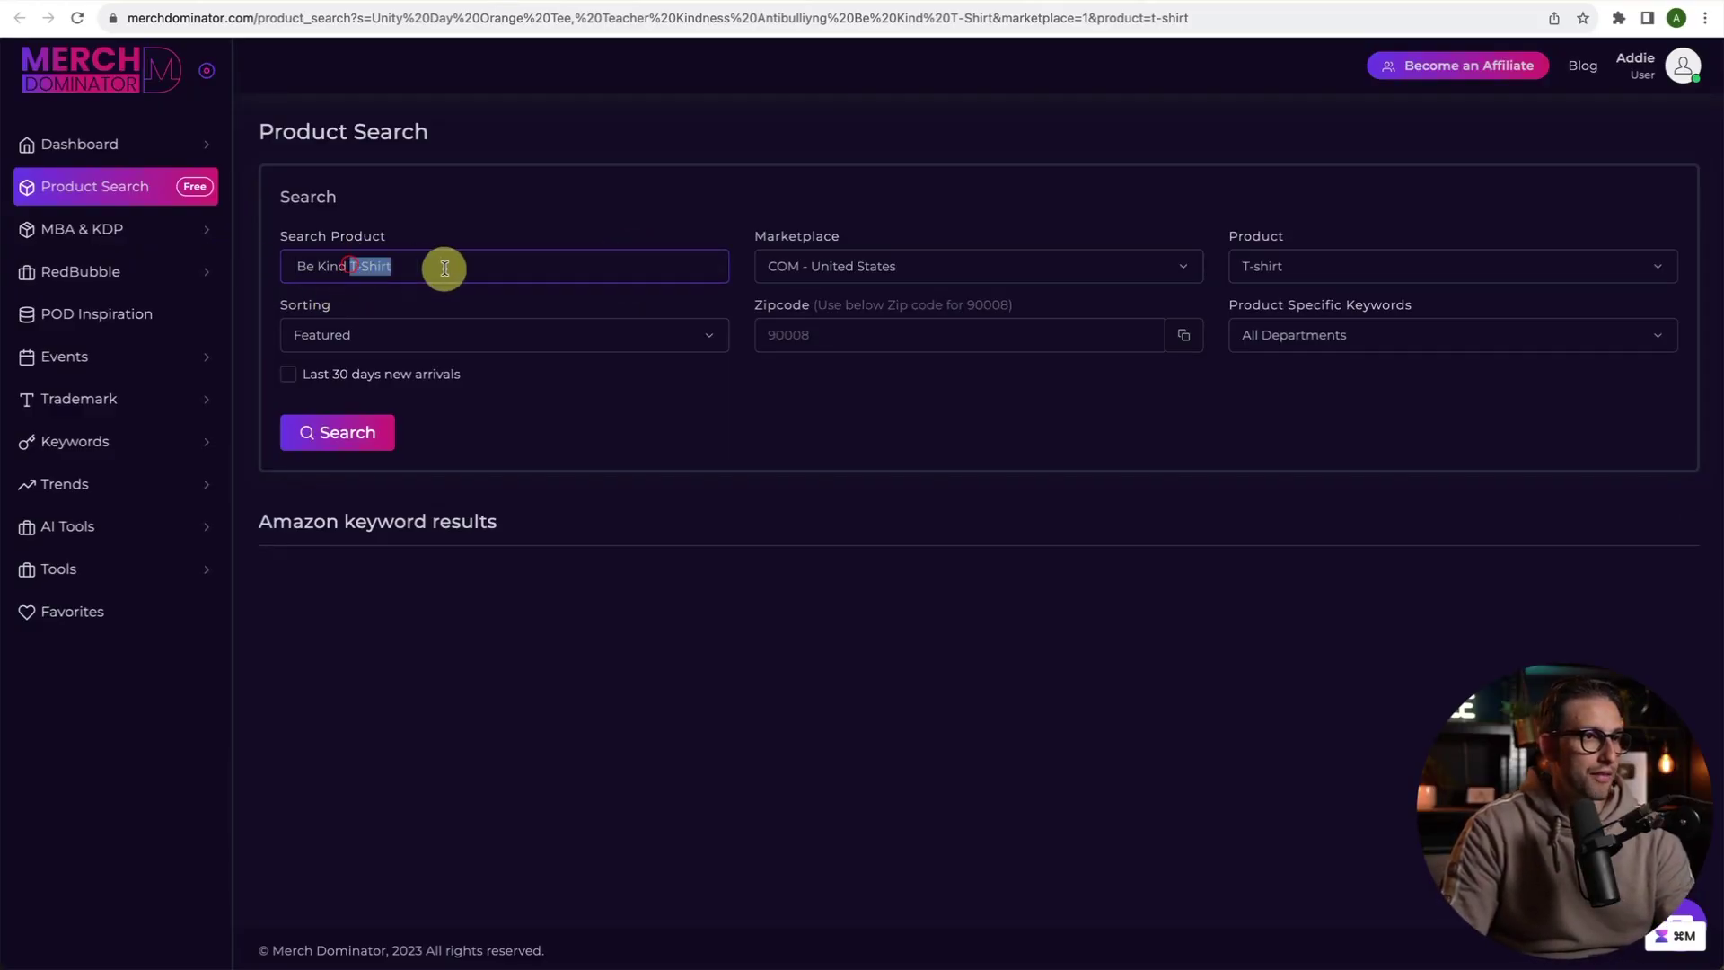
{"action": "type", "text": "Vintage"}
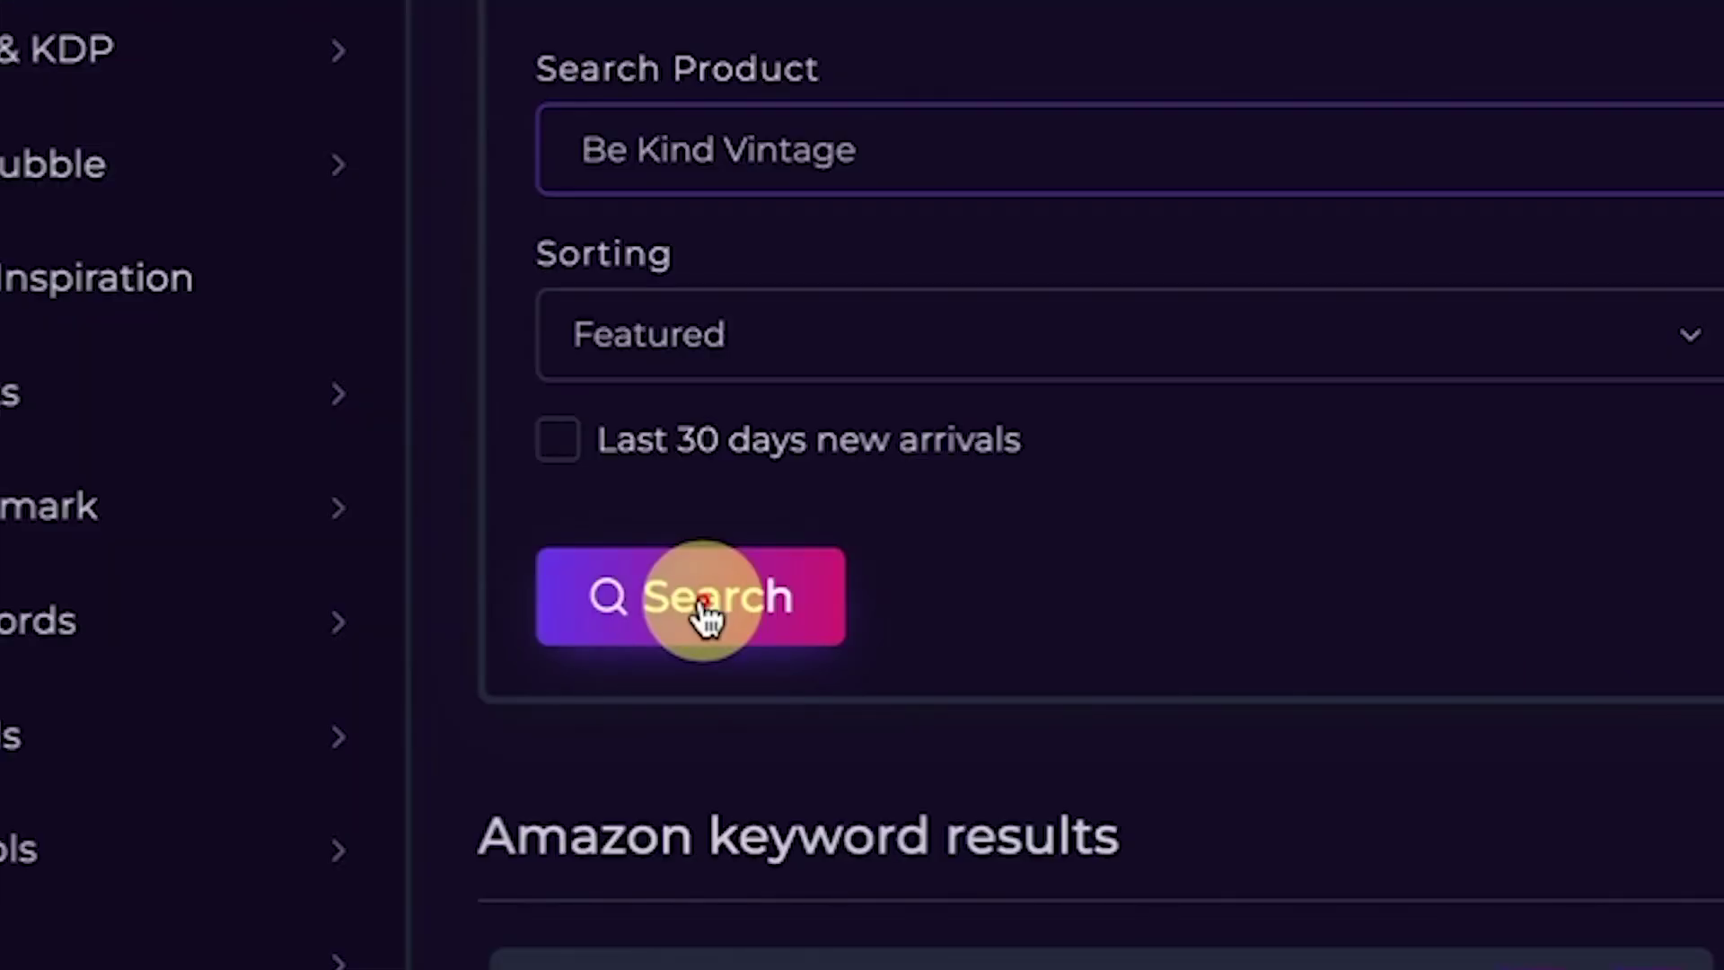
{"action": "left_click", "coordinate": [705, 611]}
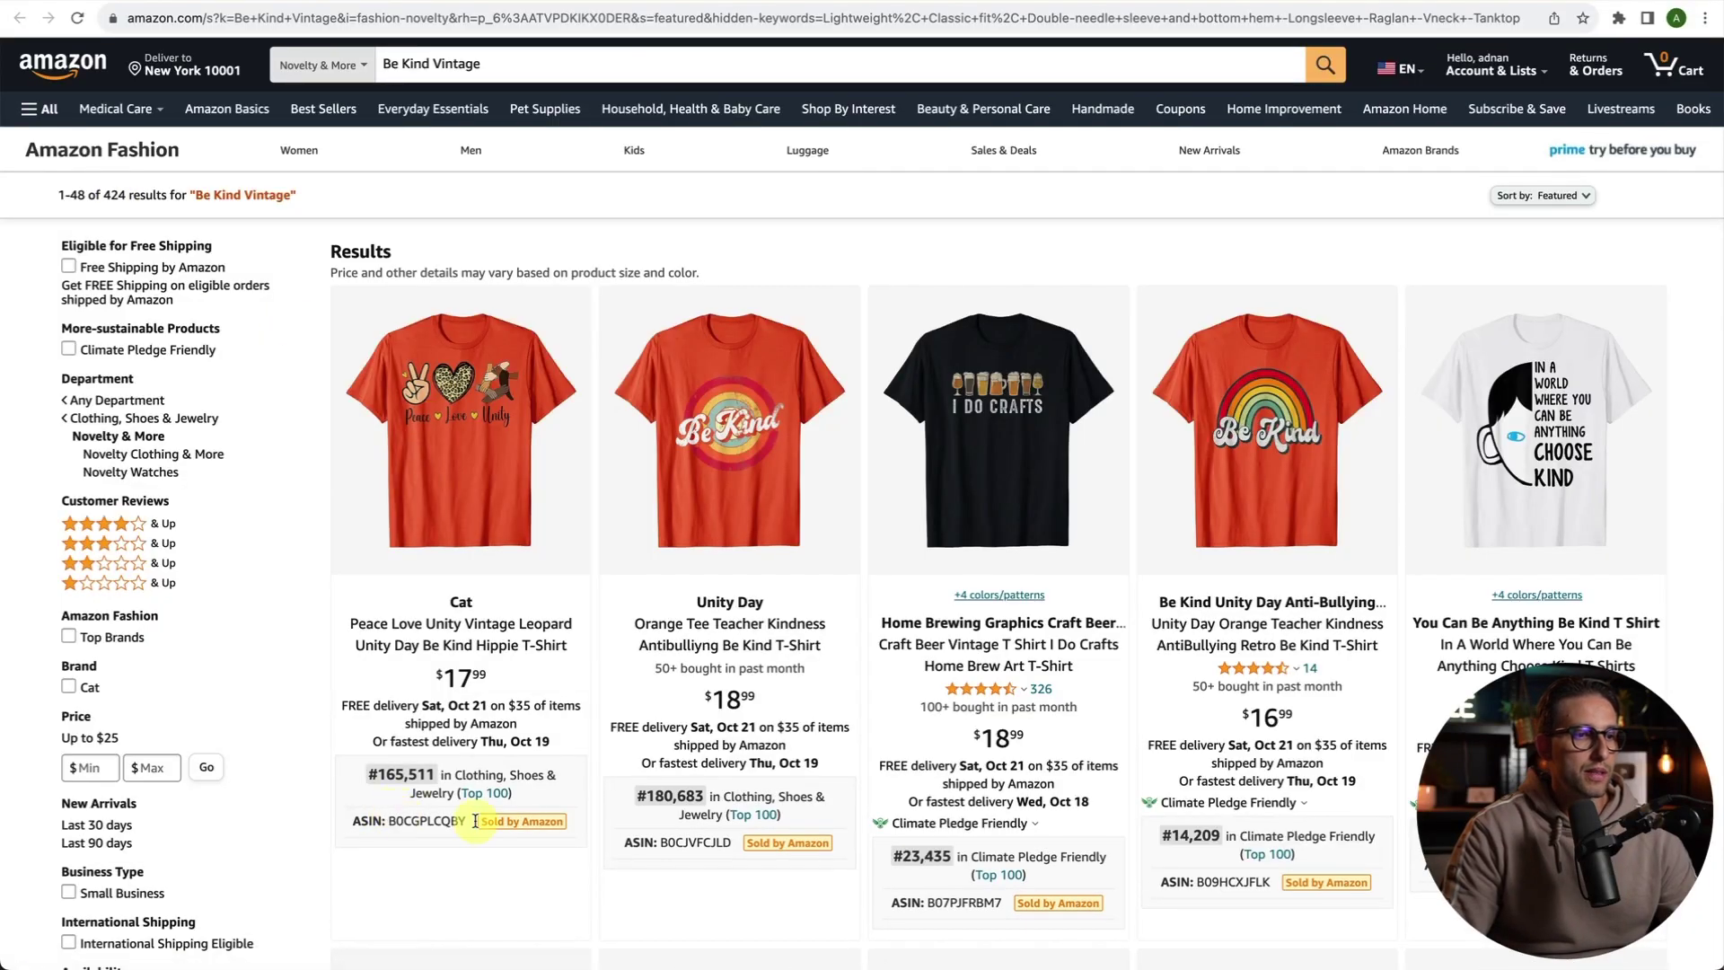
{"action": "scroll", "coordinate": [995, 849], "scroll_direction": "down", "scroll_amount": 2}
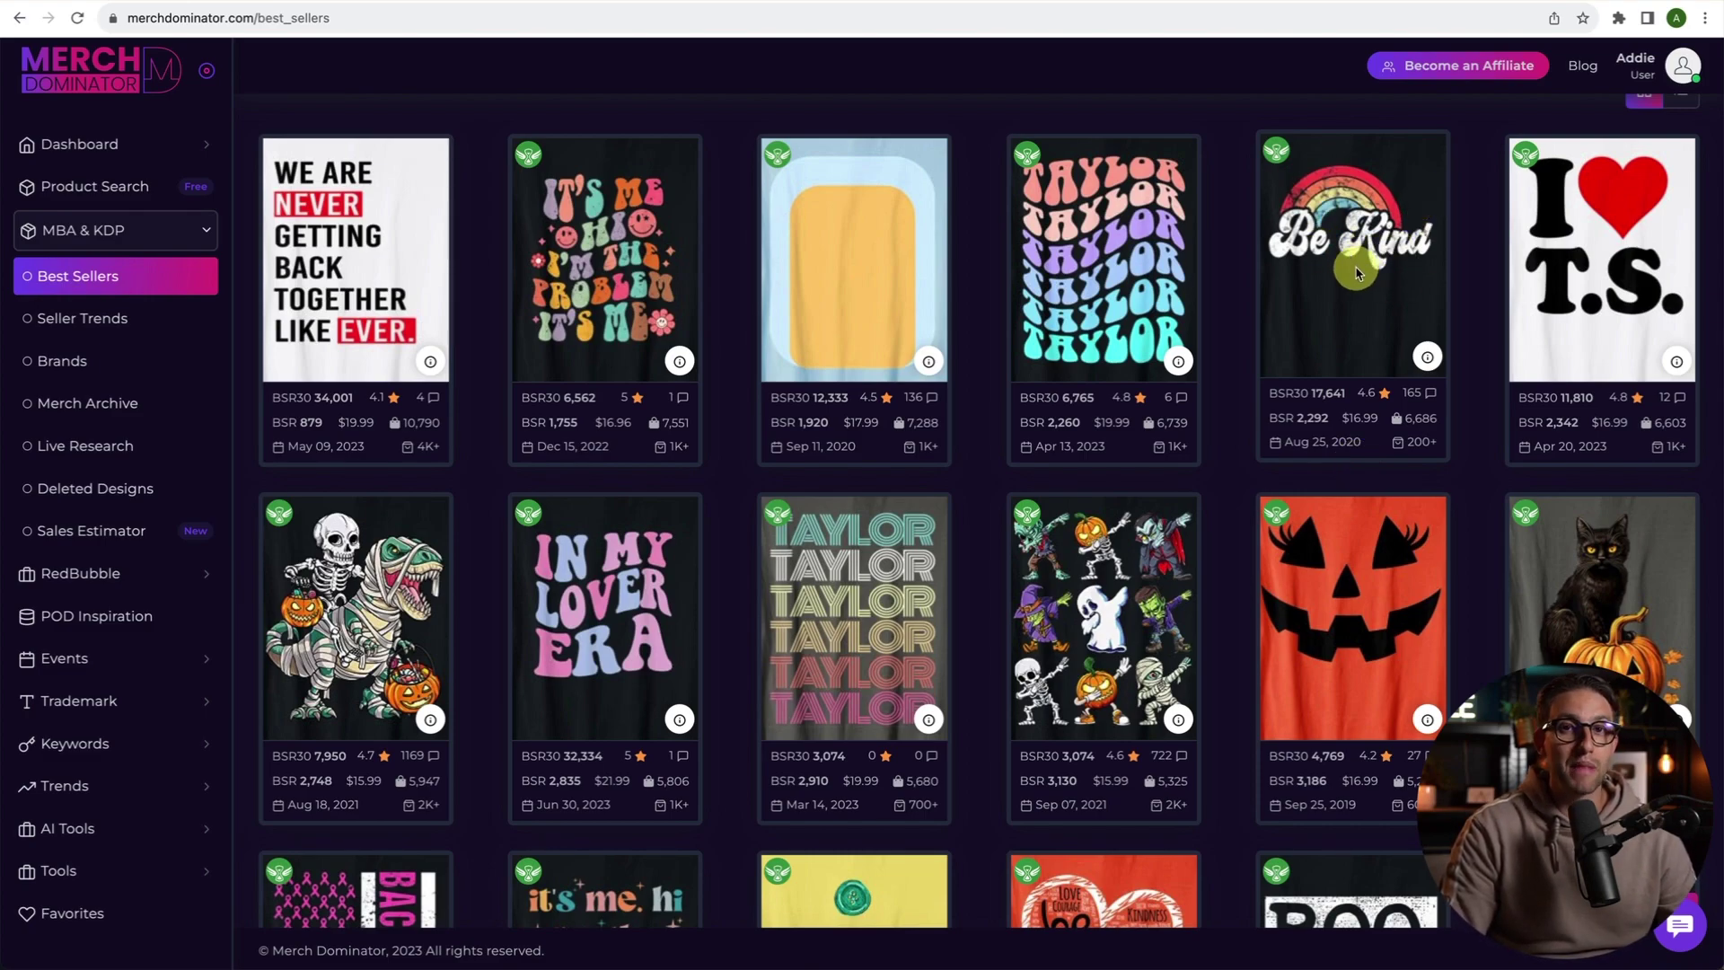
Multiply 6686 by the 2.67 royalty per shirt in the calculator.
{"action": "left_click", "coordinate": [575, 556]}
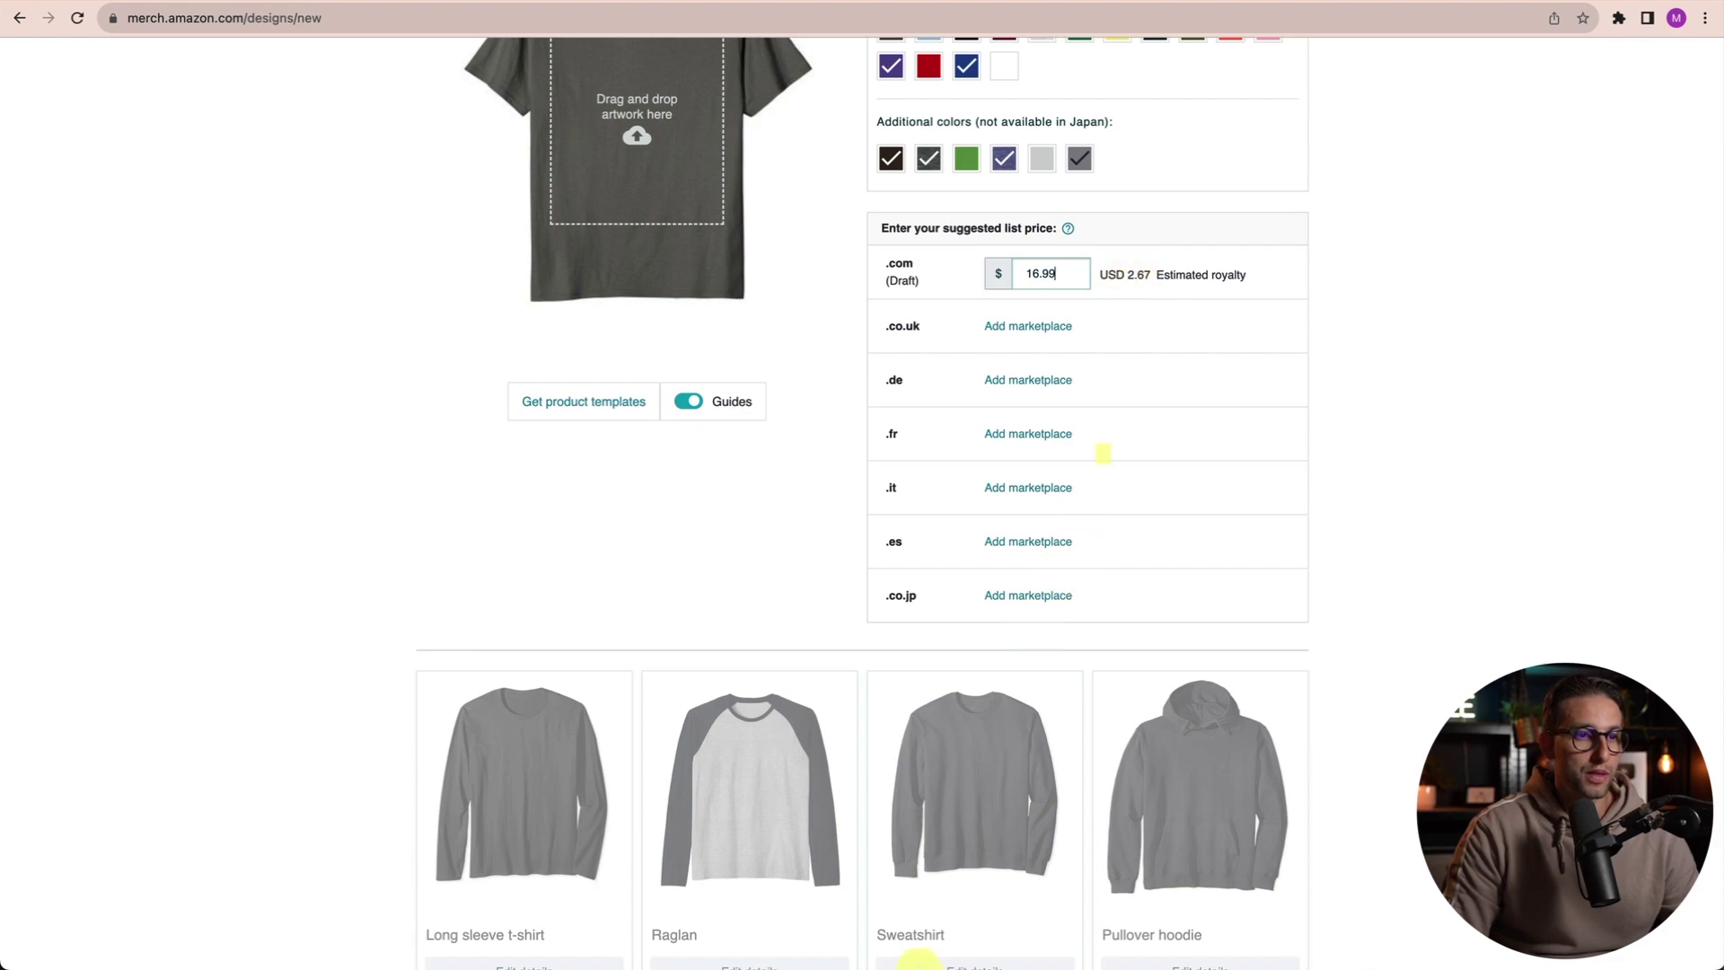
{"action": "left_click", "coordinate": [935, 934]}
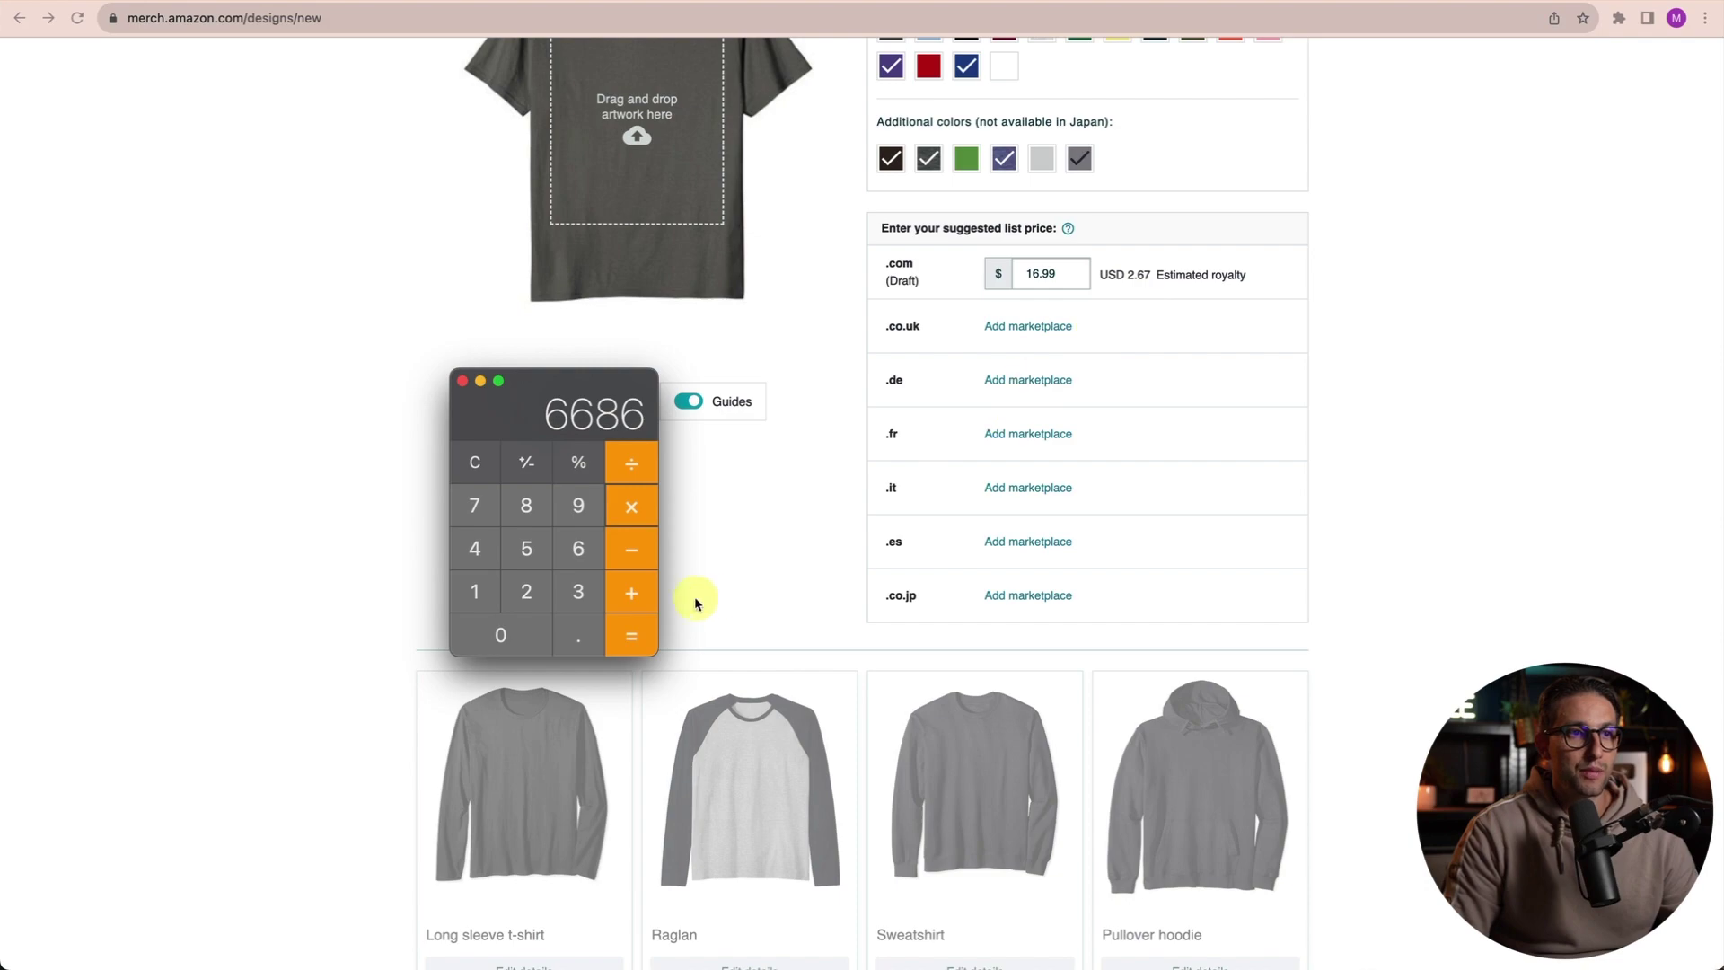
{"action": "type", "text": "2.67"}
{"action": "key", "text": "Return"}
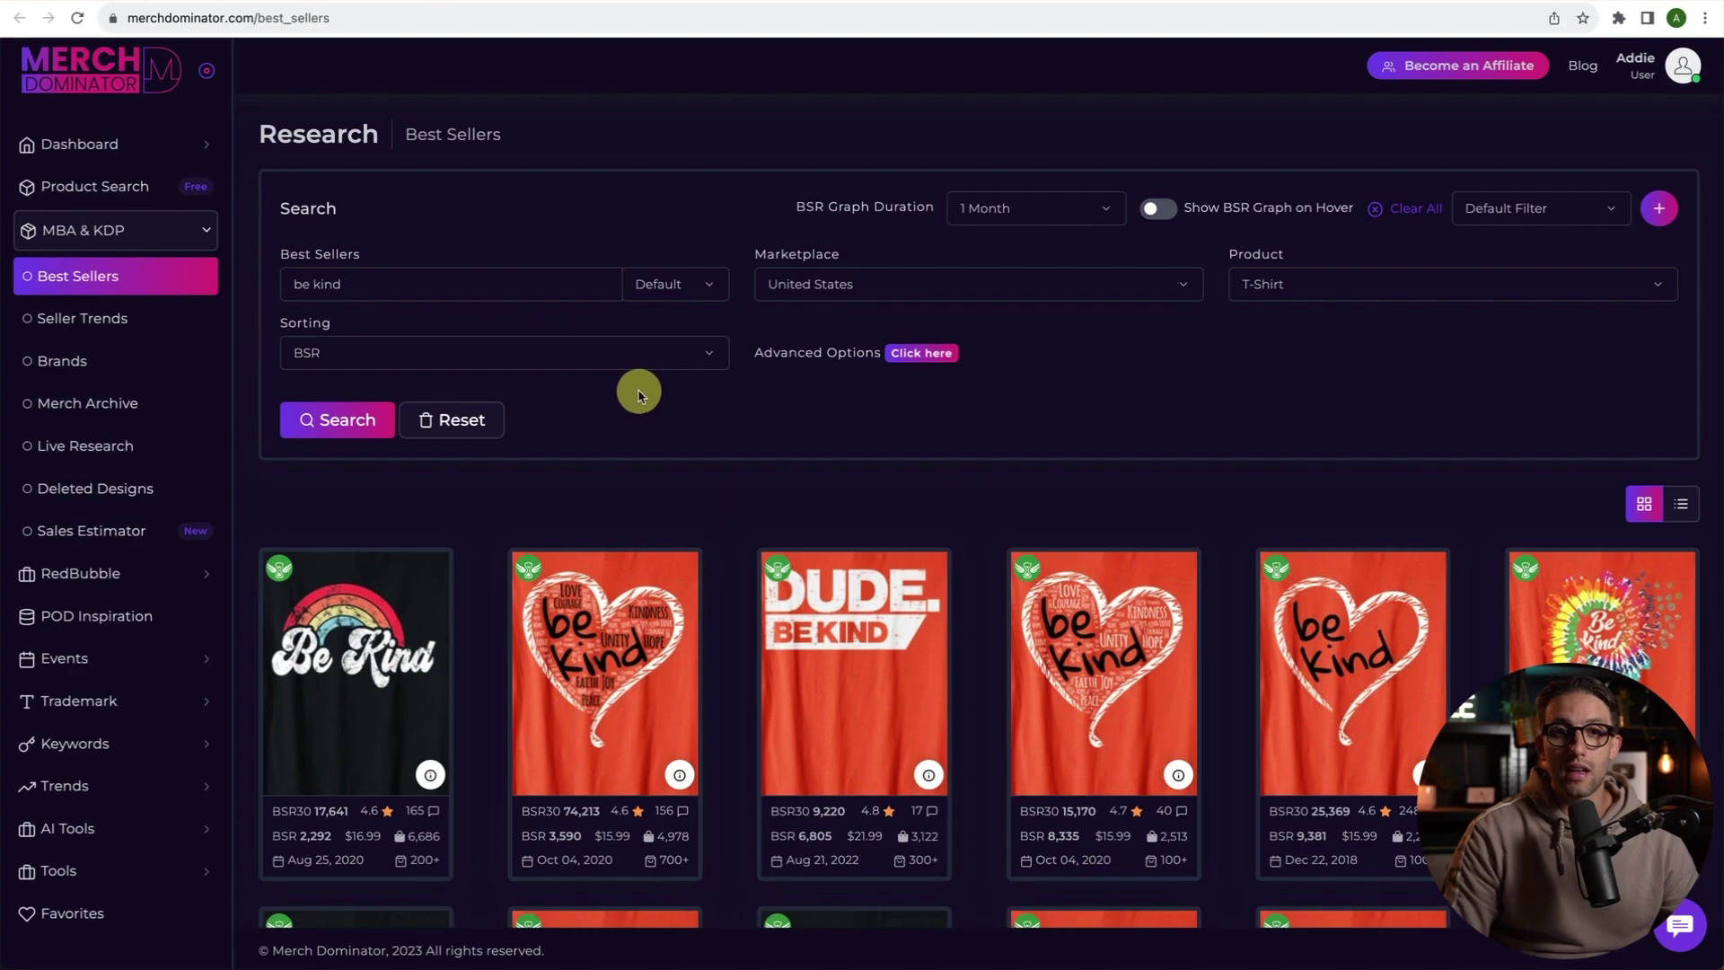
Review the designs and sales figures of the best sellers found for "be kind".
{"action": "scroll", "coordinate": [620, 396], "scroll_direction": "down", "scroll_amount": 4}
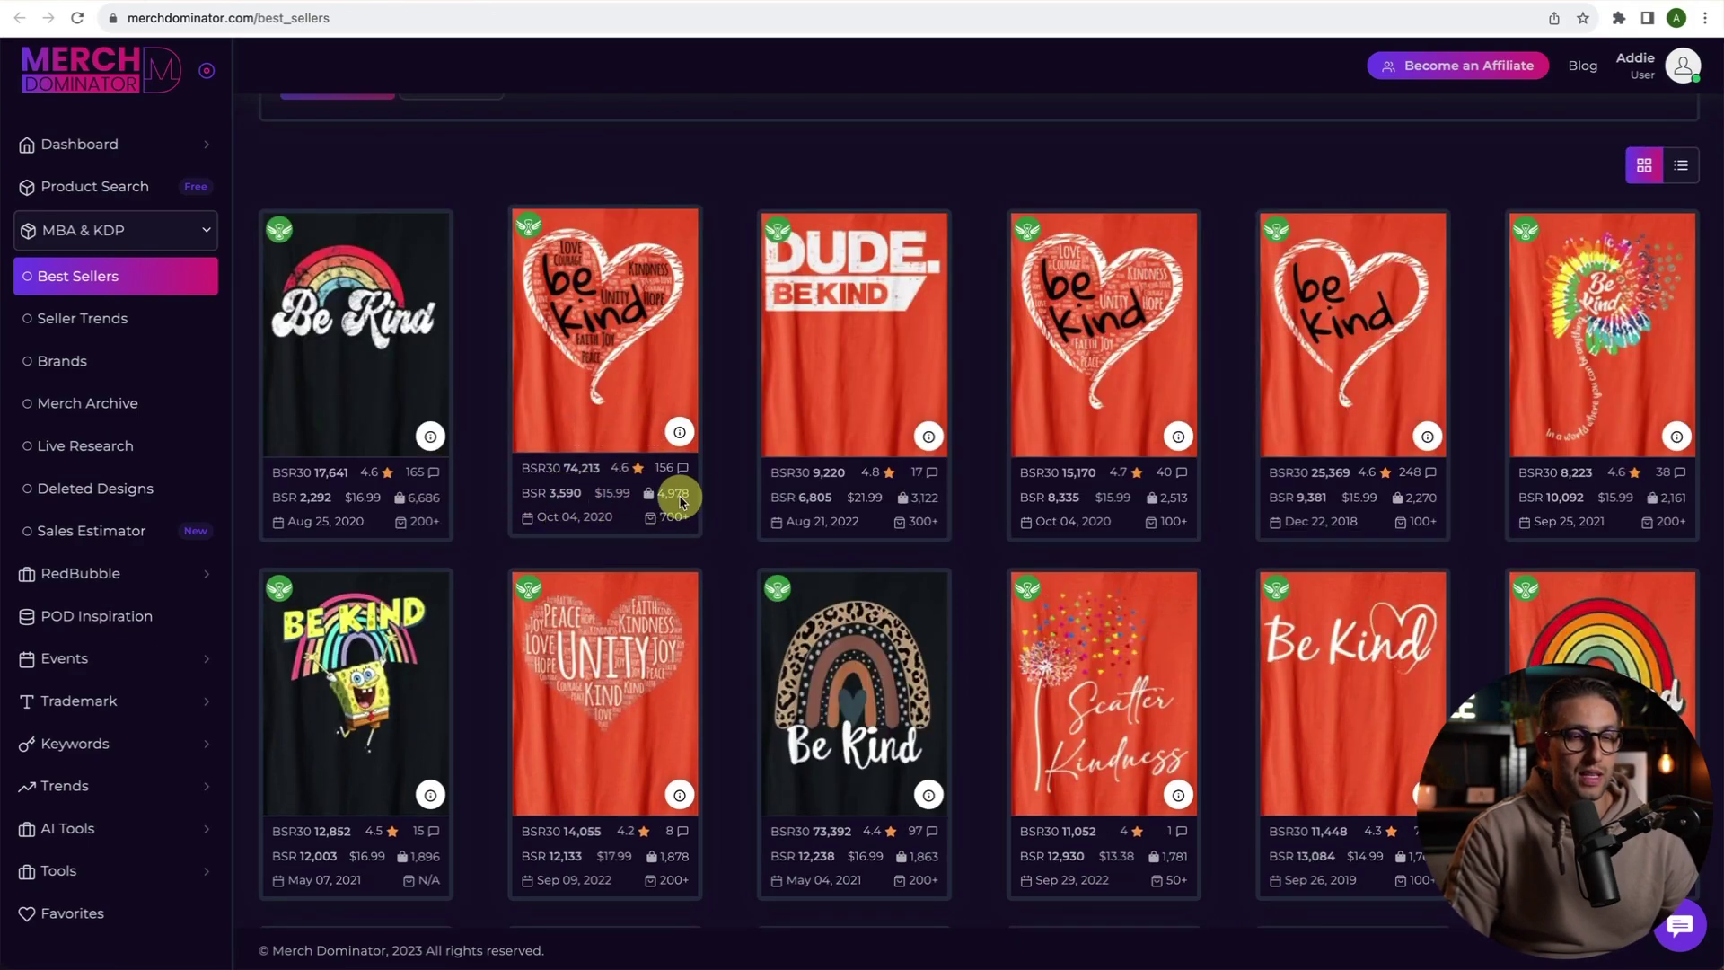
{"action": "scroll", "coordinate": [982, 550], "scroll_direction": "down", "scroll_amount": 4}
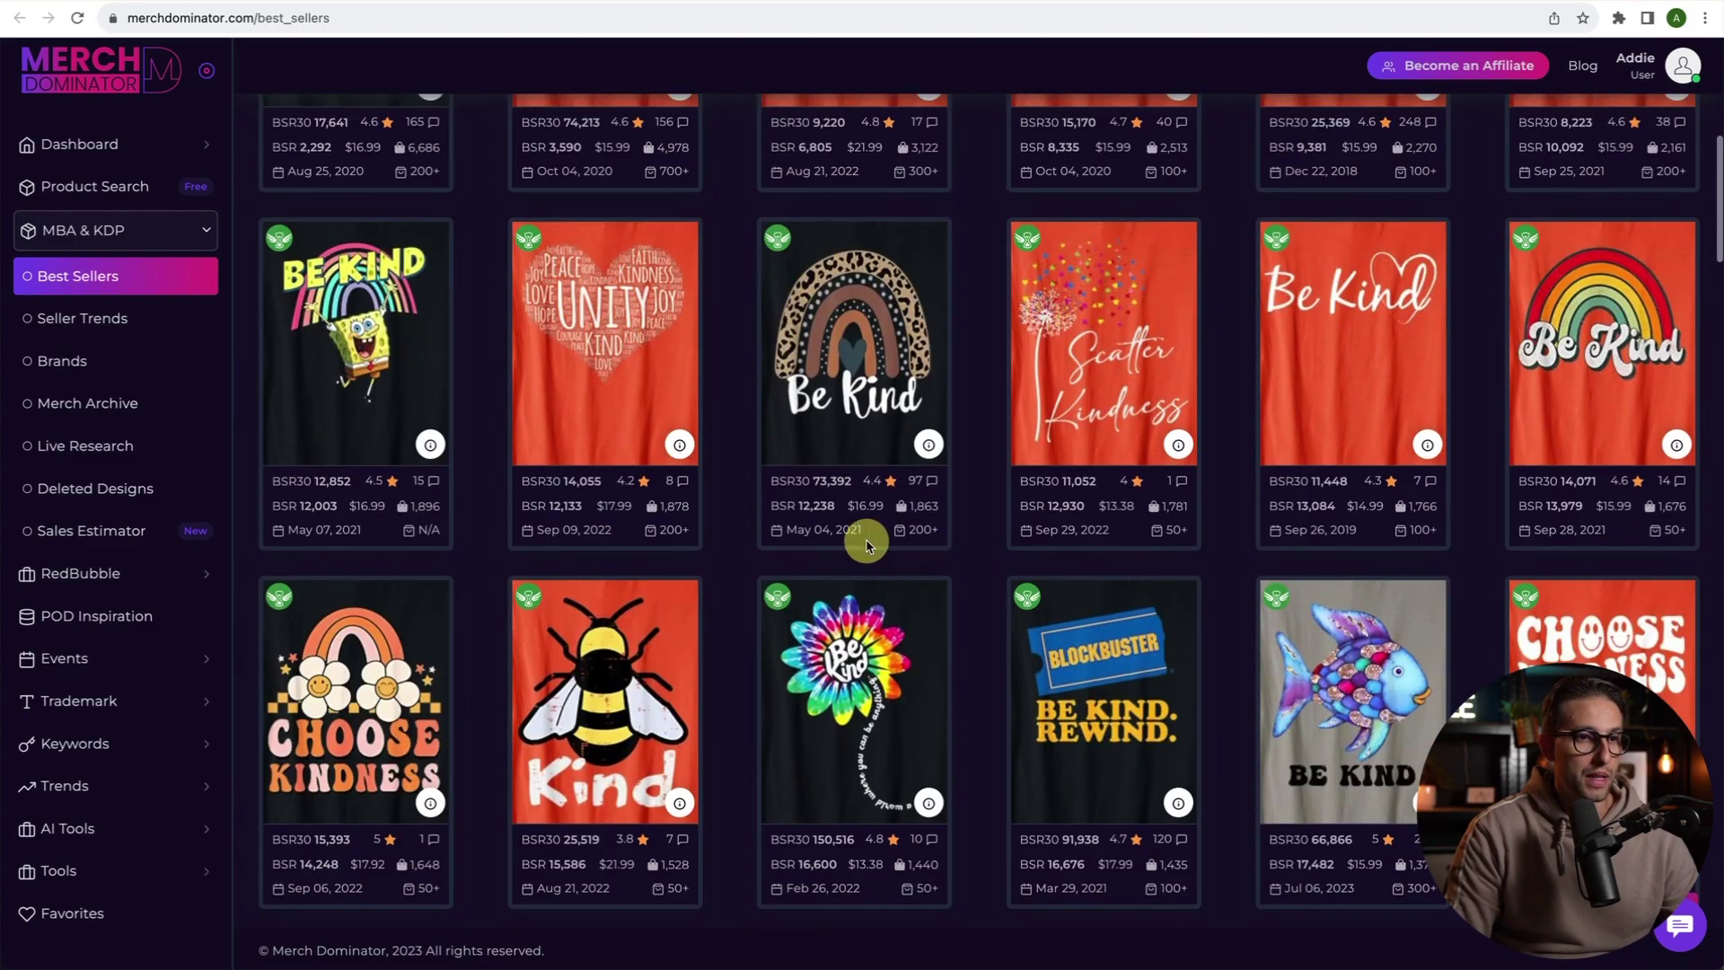
{"action": "scroll", "coordinate": [836, 539], "scroll_direction": "up", "scroll_amount": 3}
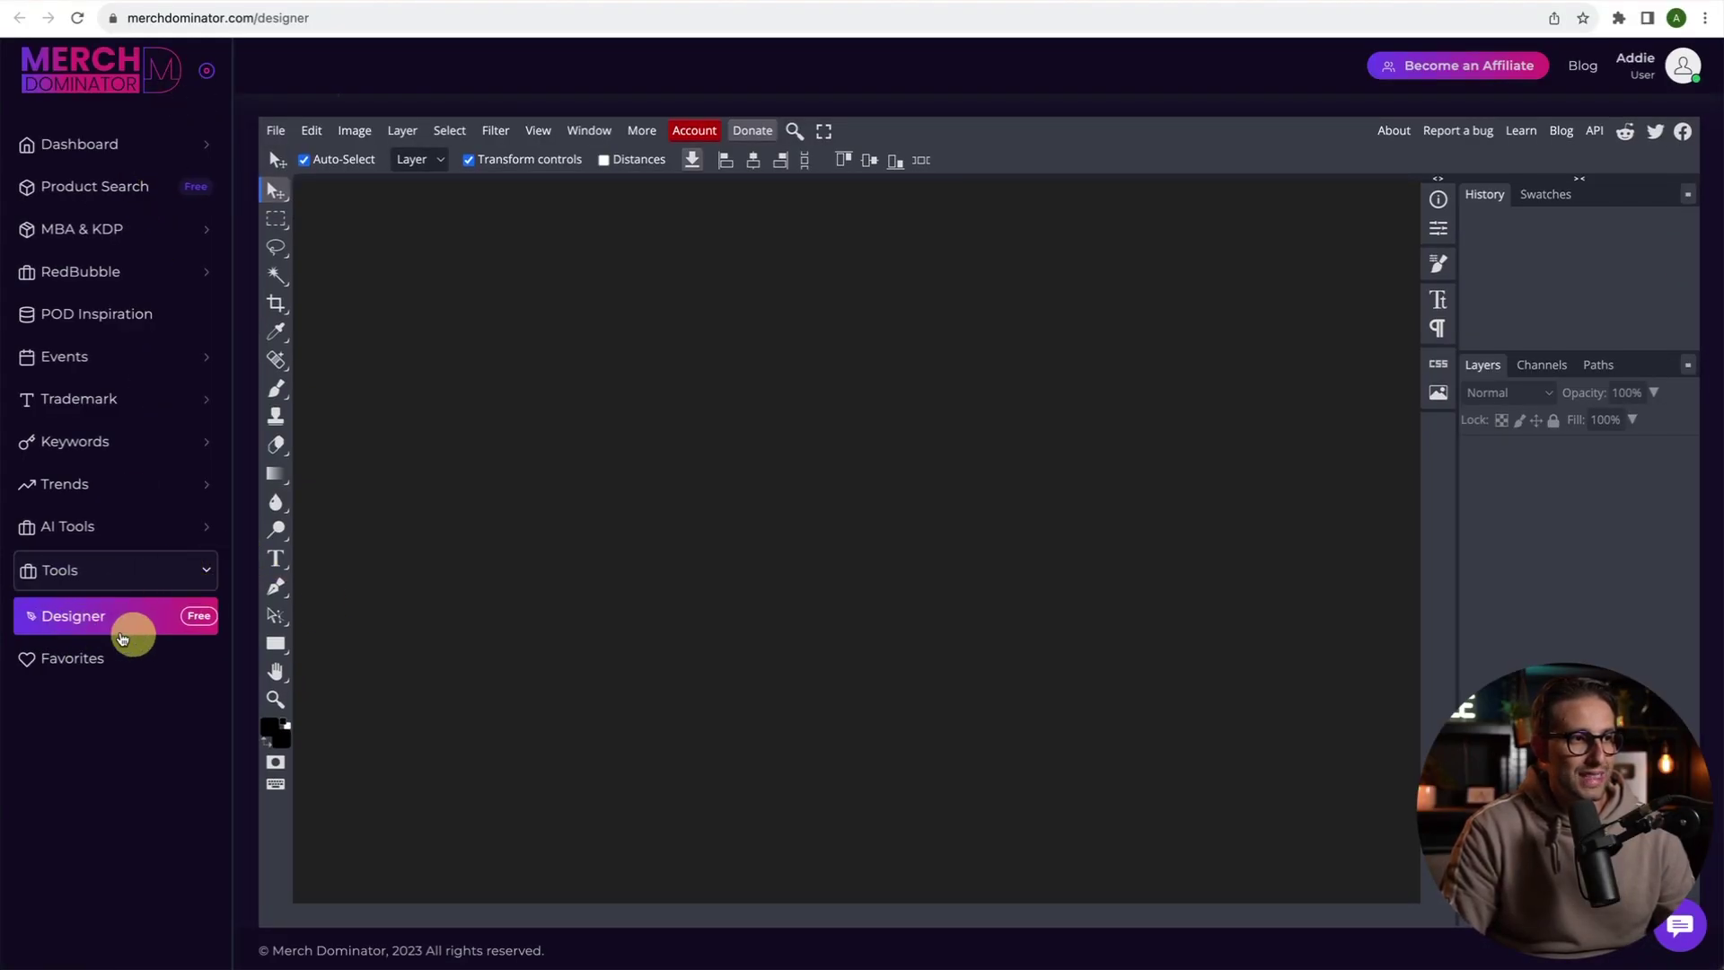
Create a new 4500 by 5400 pixel project with a black background in the Designer.
{"action": "left_click", "coordinate": [274, 133]}
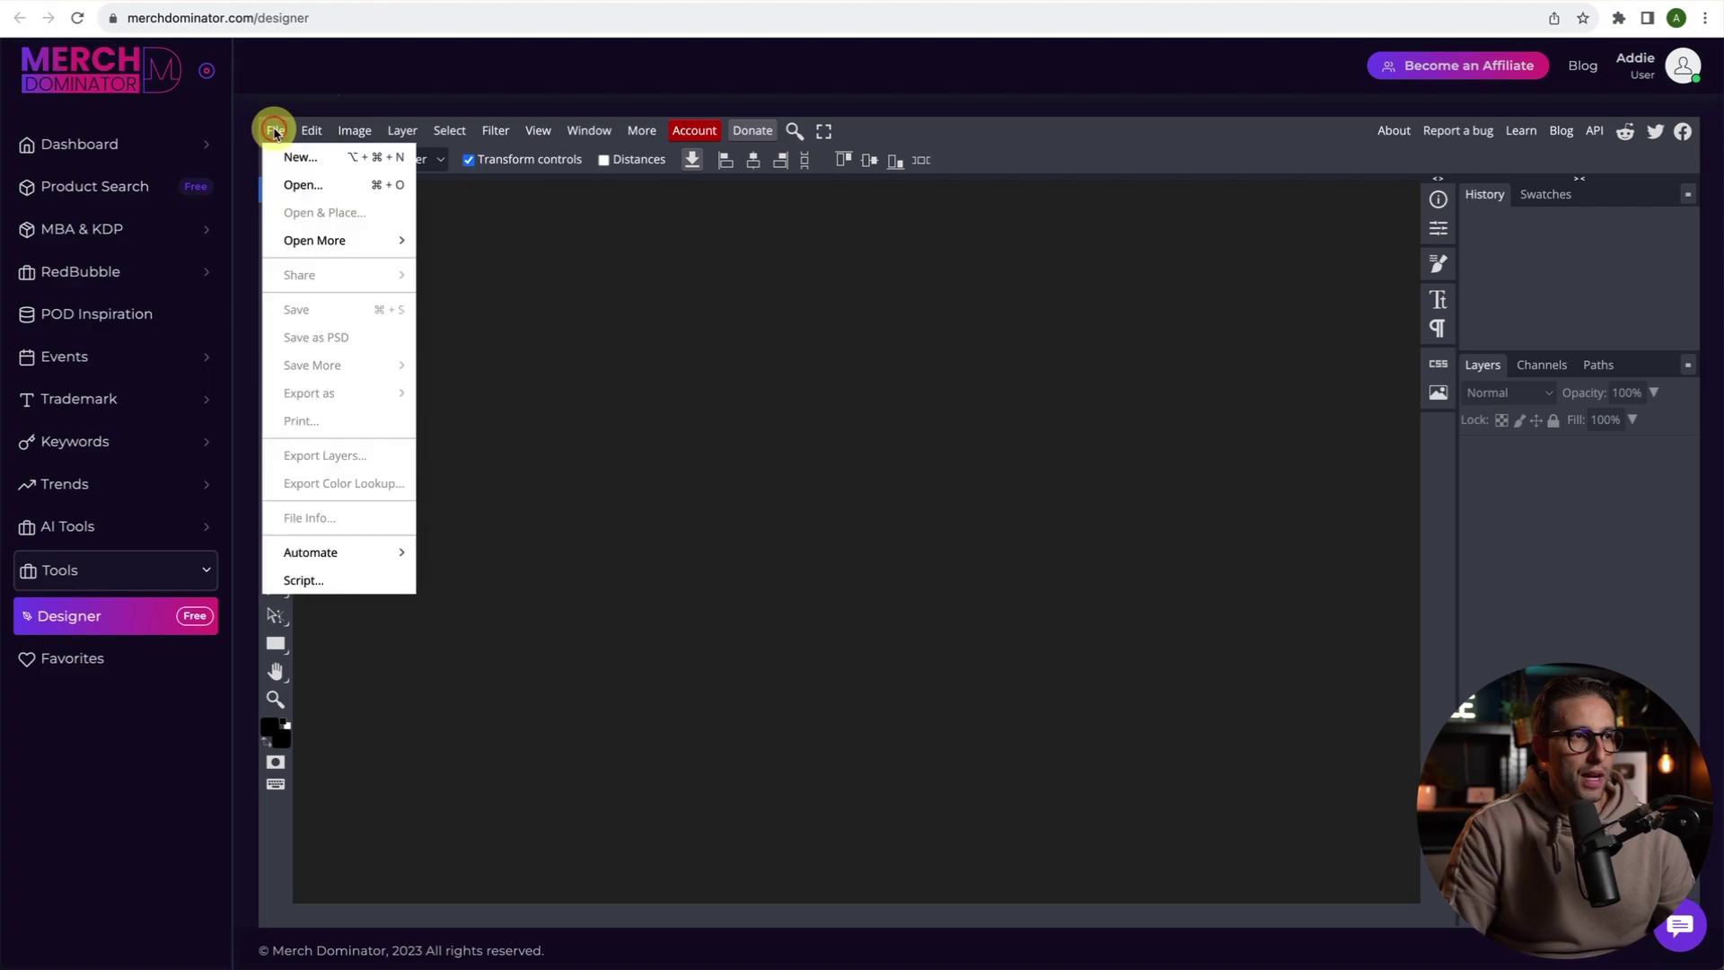
{"action": "left_click", "coordinate": [297, 158]}
{"action": "left_click", "coordinate": [192, 144]}
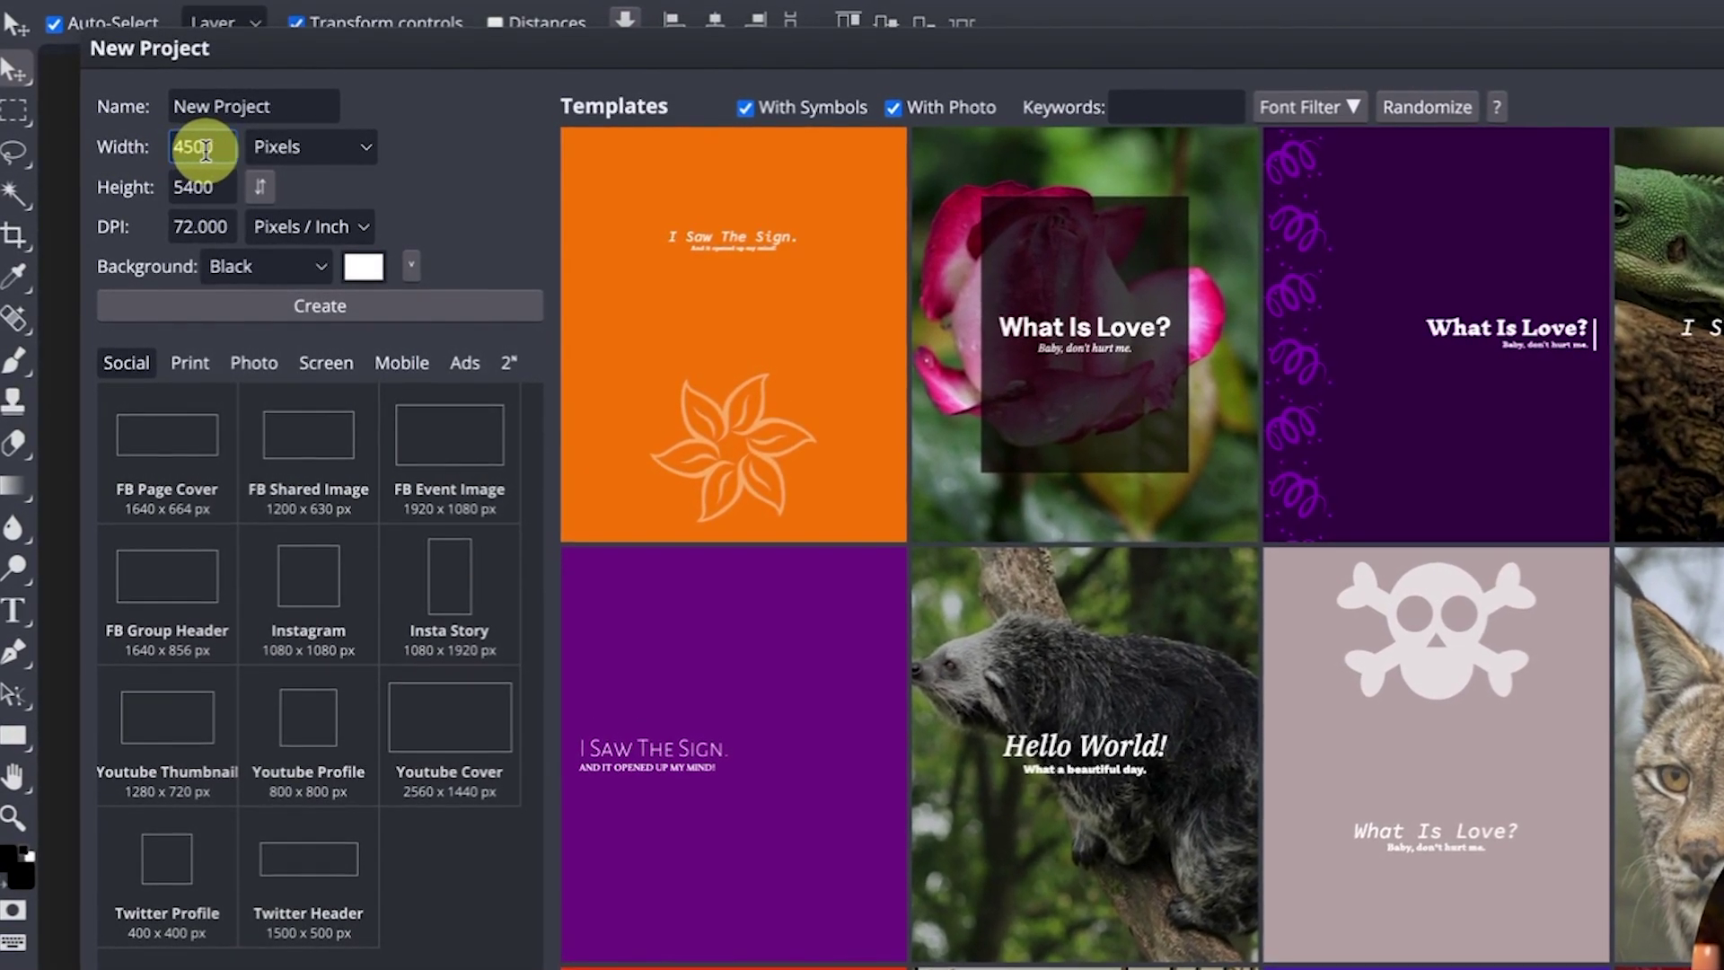
{"action": "left_click", "coordinate": [185, 191]}
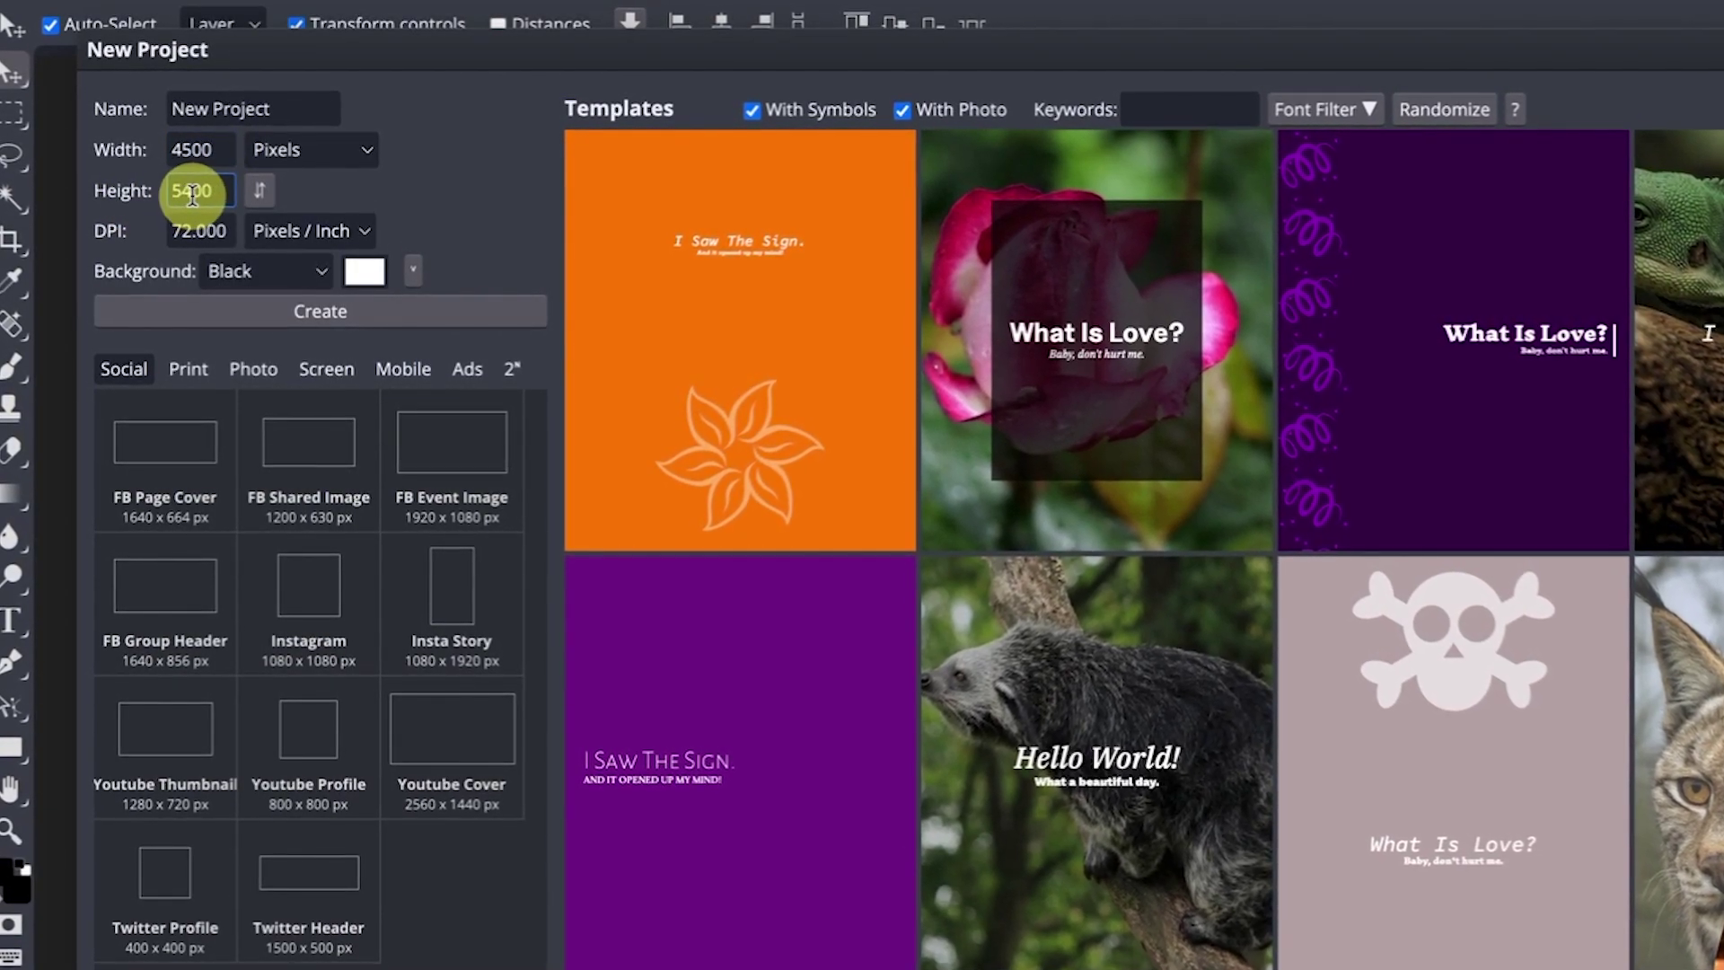
{"action": "left_click", "coordinate": [169, 232]}
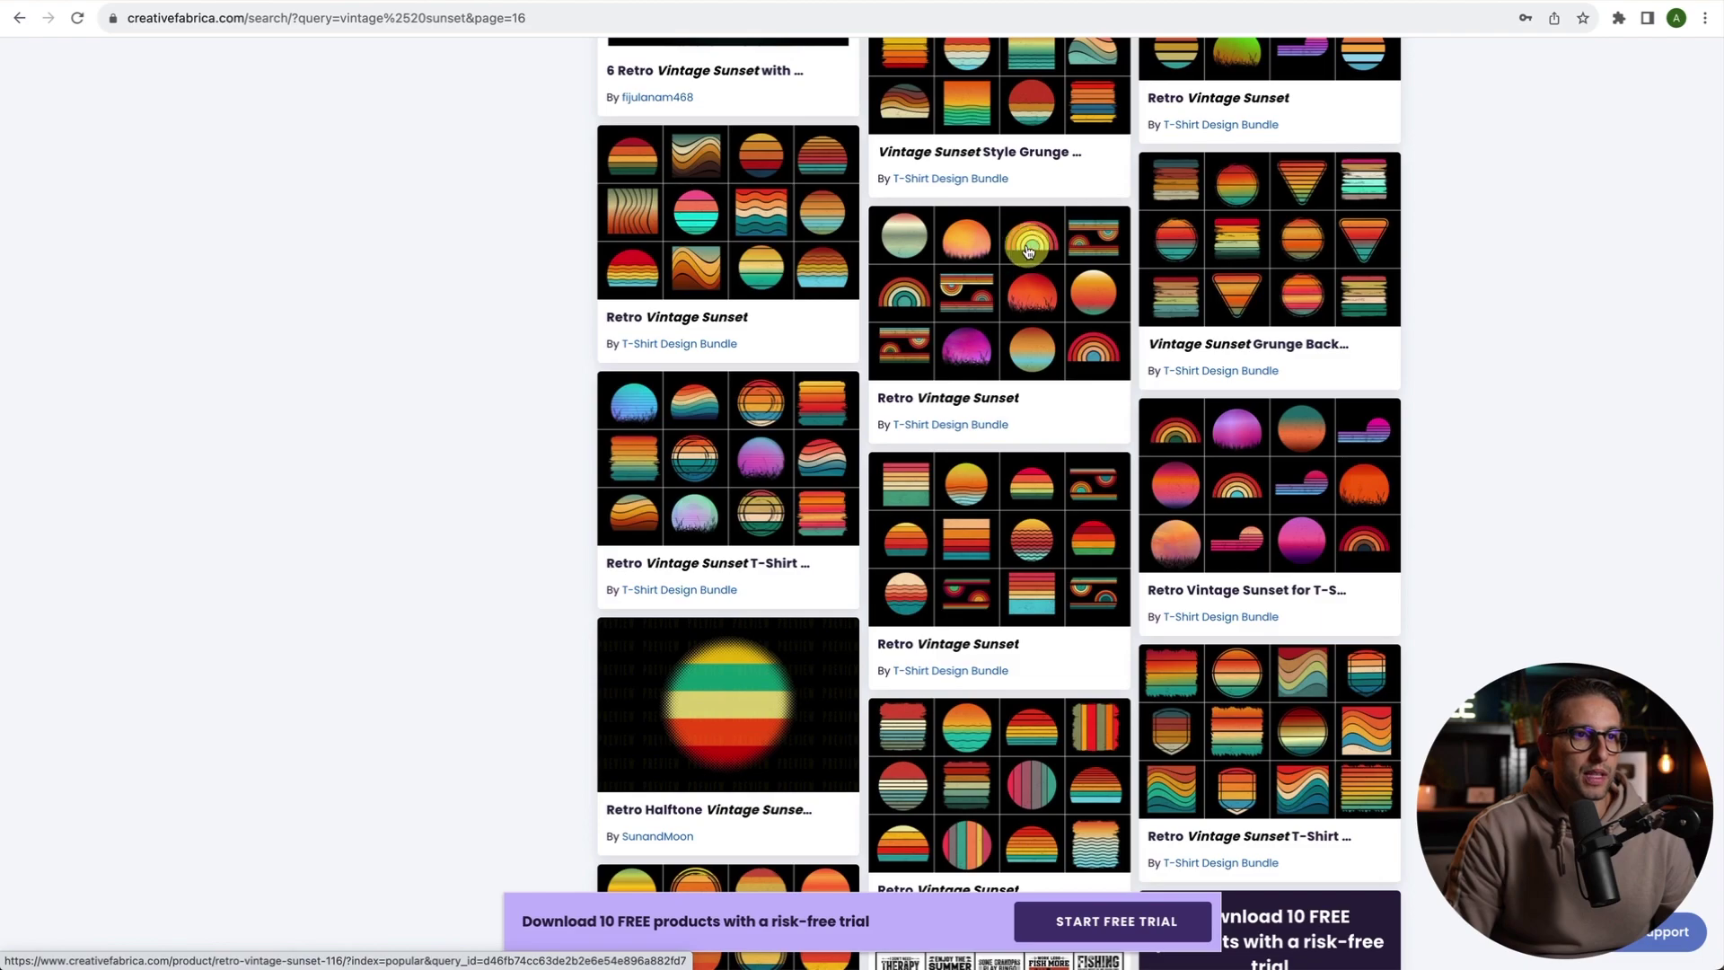
Place Retro Vintage Sunset (3).png on the canvas and enlarge it in the upper half.
{"action": "left_click", "coordinate": [1024, 246]}
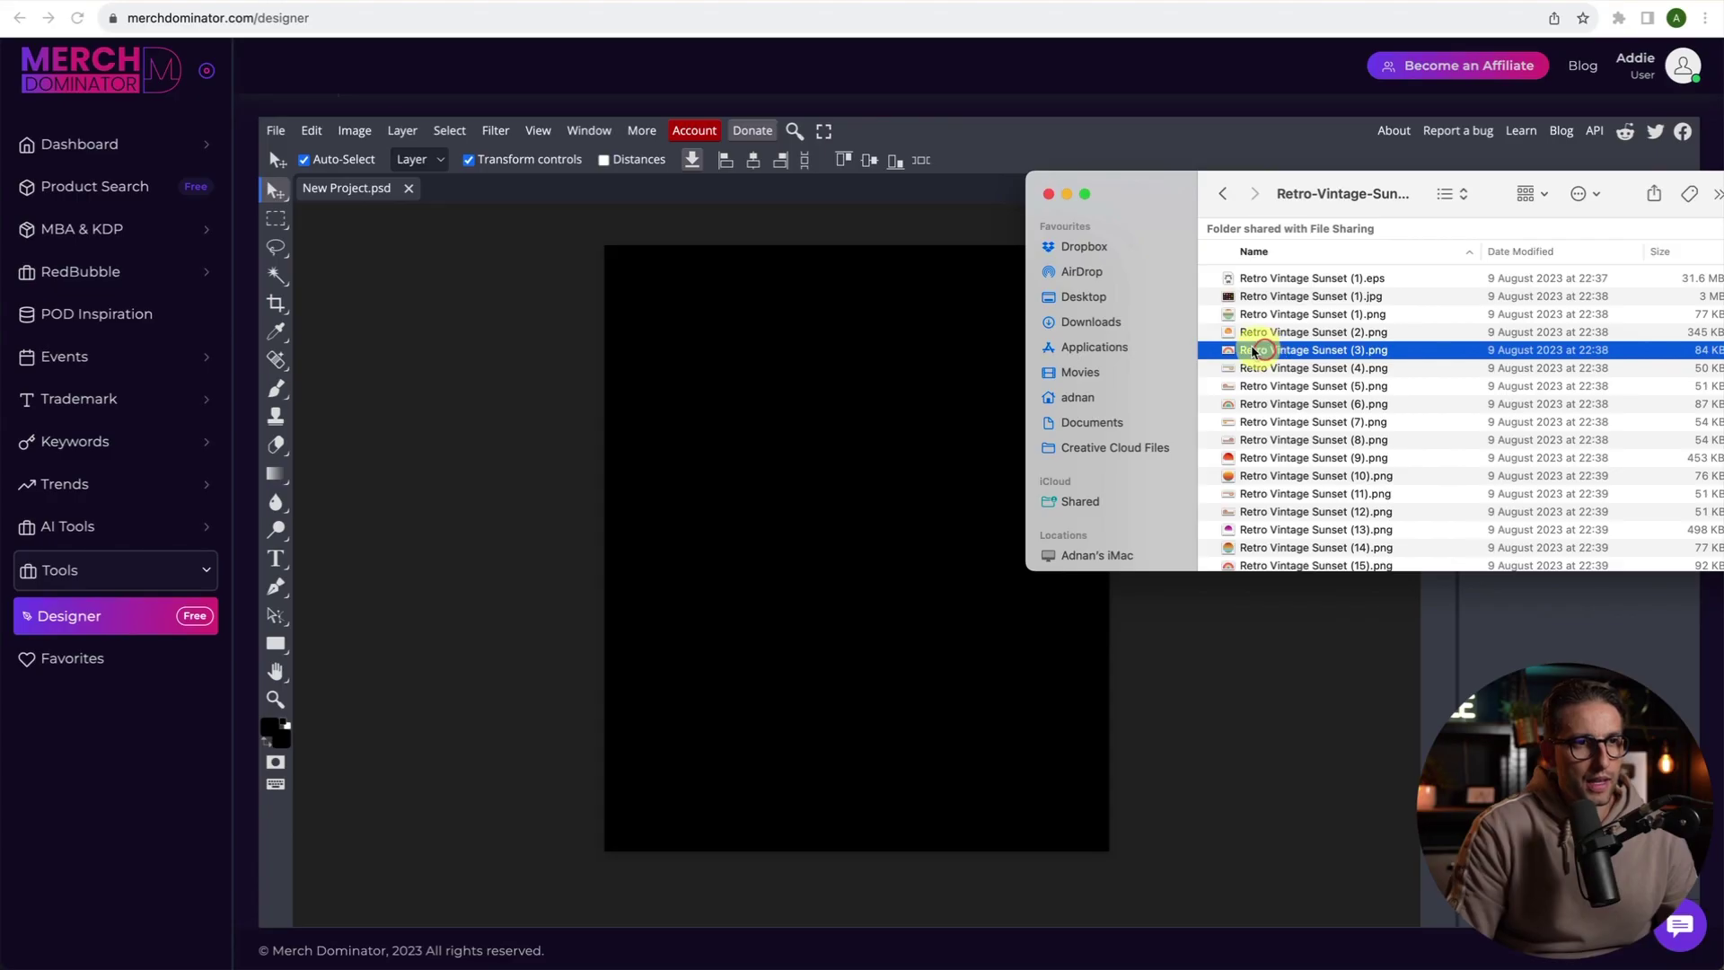
{"action": "left_click_drag", "start_coordinate": [1258, 345], "coordinate": [819, 341]}
{"action": "left_click_drag", "start_coordinate": [847, 461], "coordinate": [847, 373]}
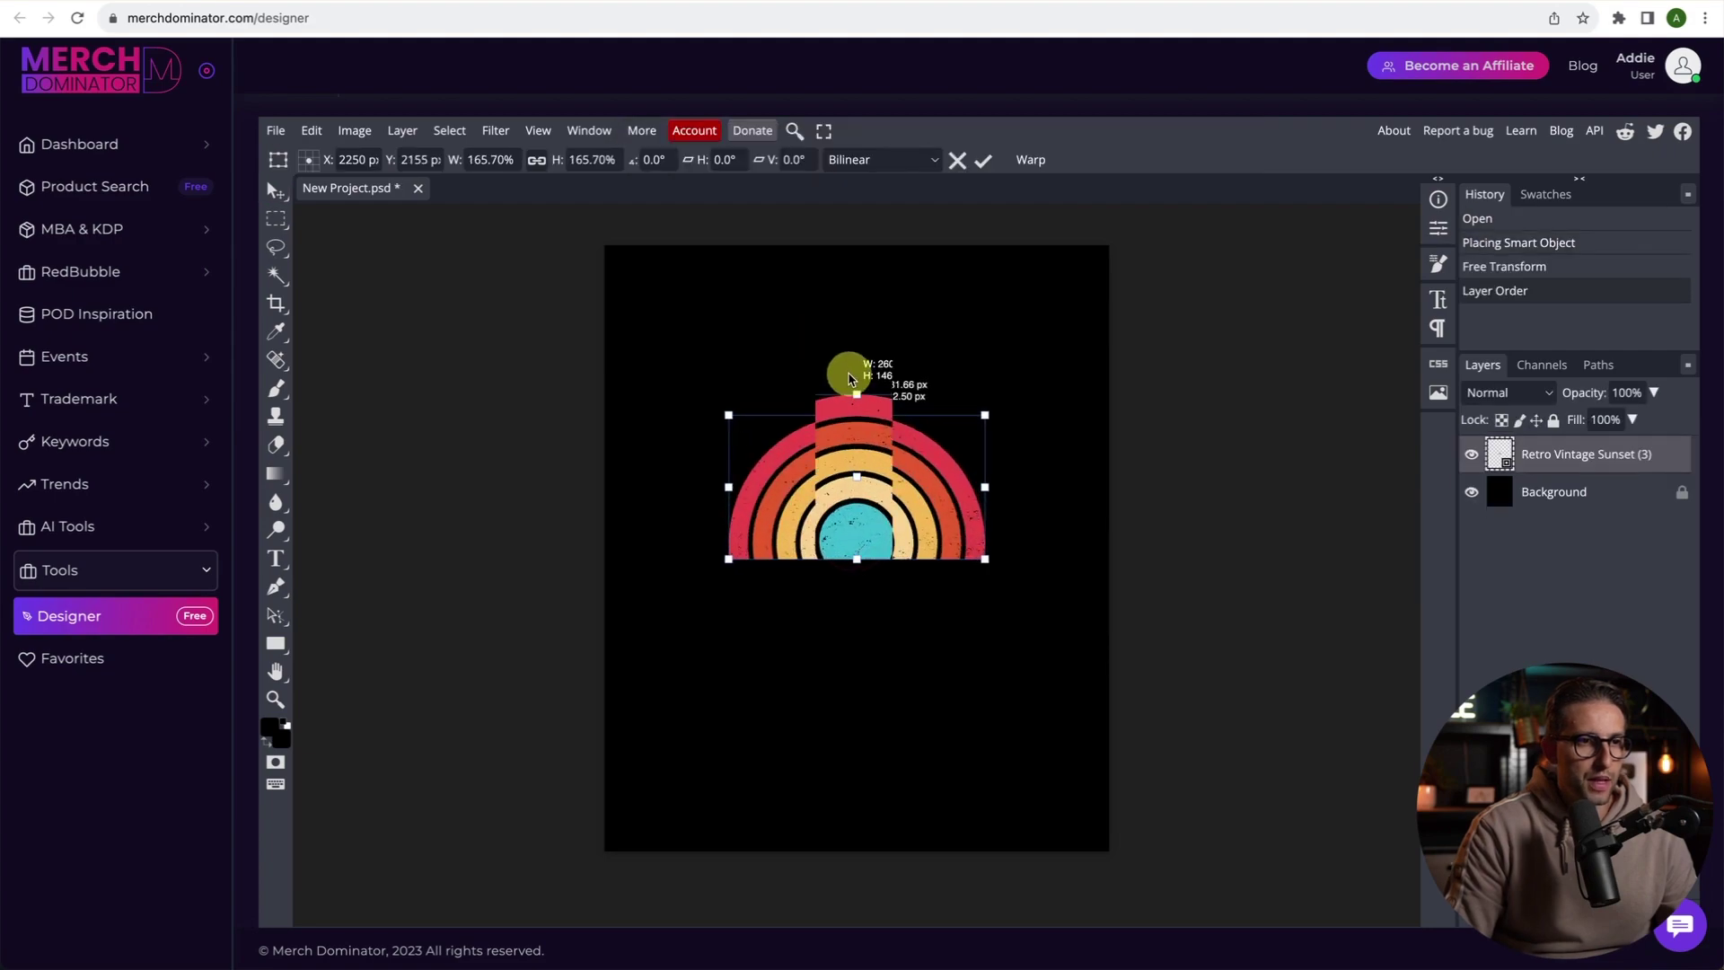
{"action": "key", "text": "Return"}
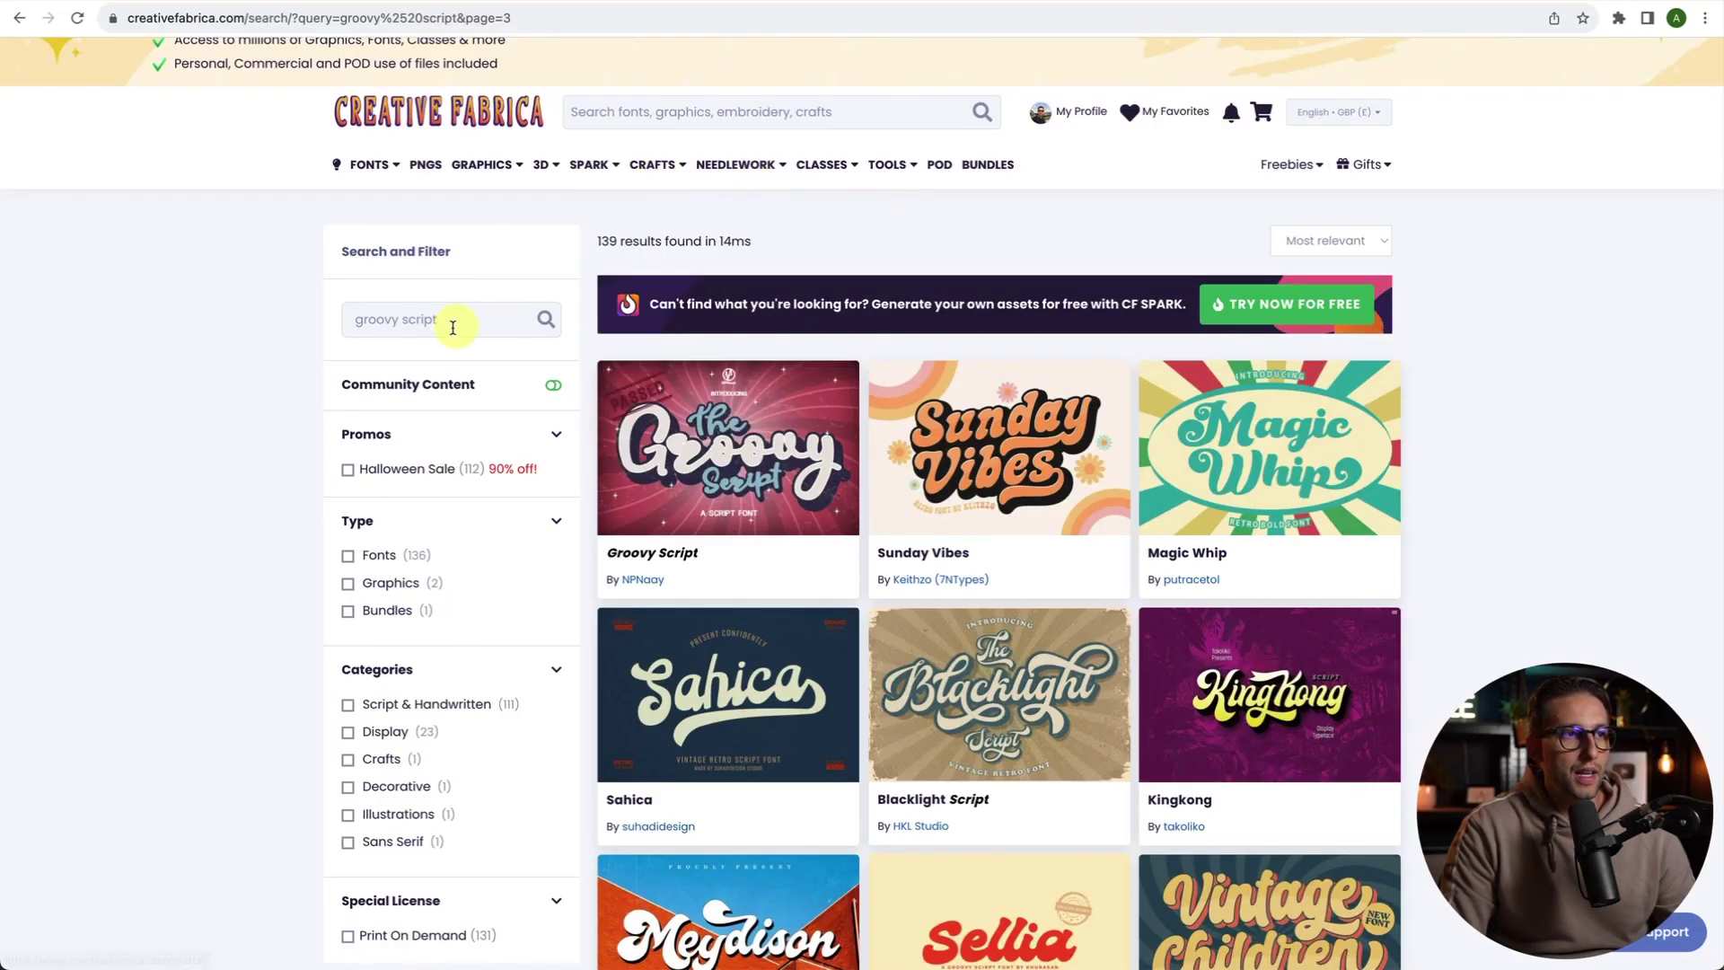
Browse the groovy script fonts on Creative Fabrica and select Groovy Script as the Designer's text font.
{"action": "scroll", "coordinate": [1228, 537], "scroll_direction": "down", "scroll_amount": 3}
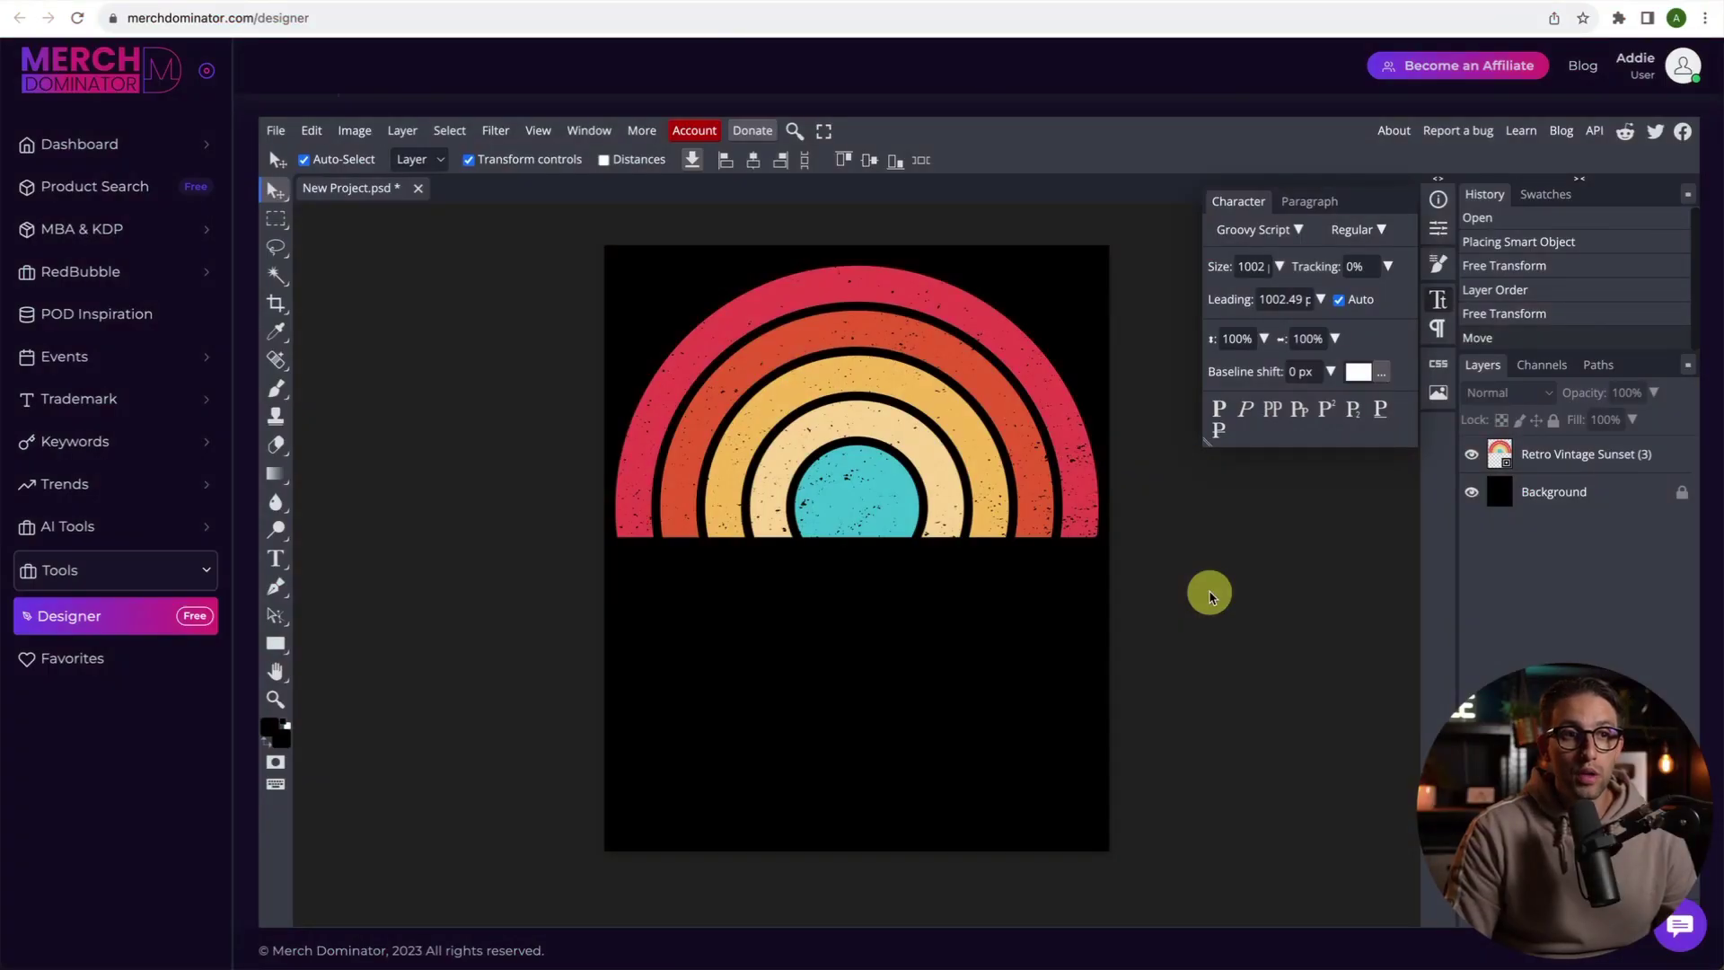
{"action": "left_click", "coordinate": [1297, 230]}
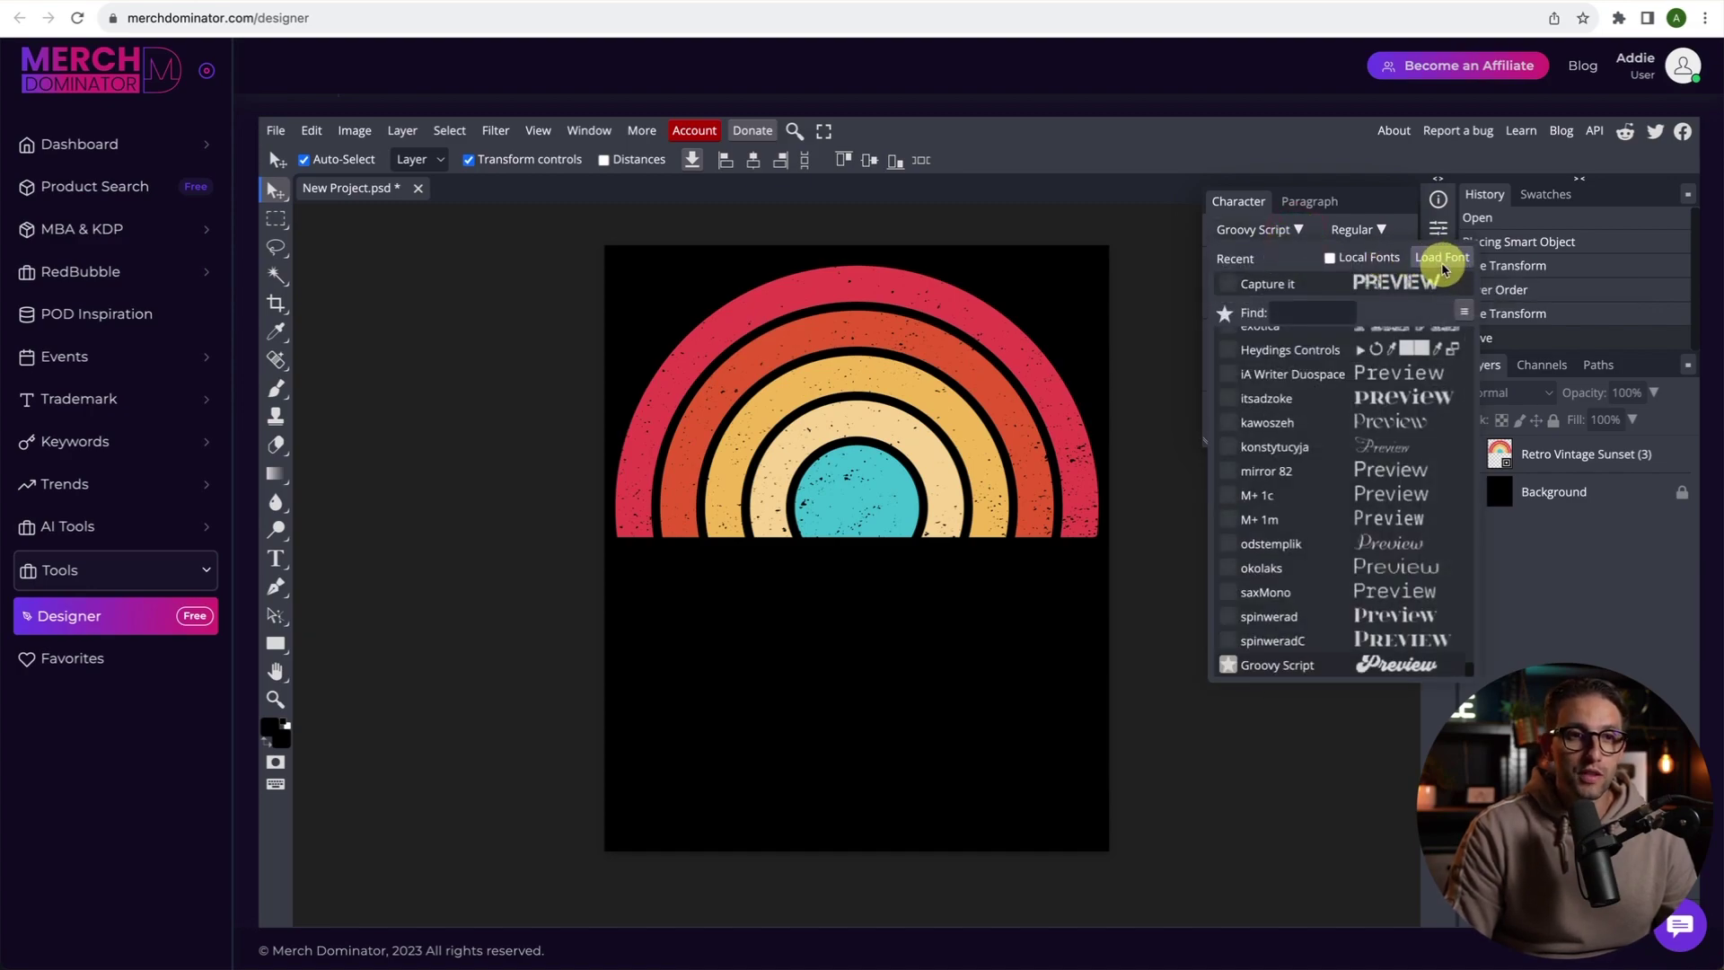
{"action": "left_click", "coordinate": [1294, 680]}
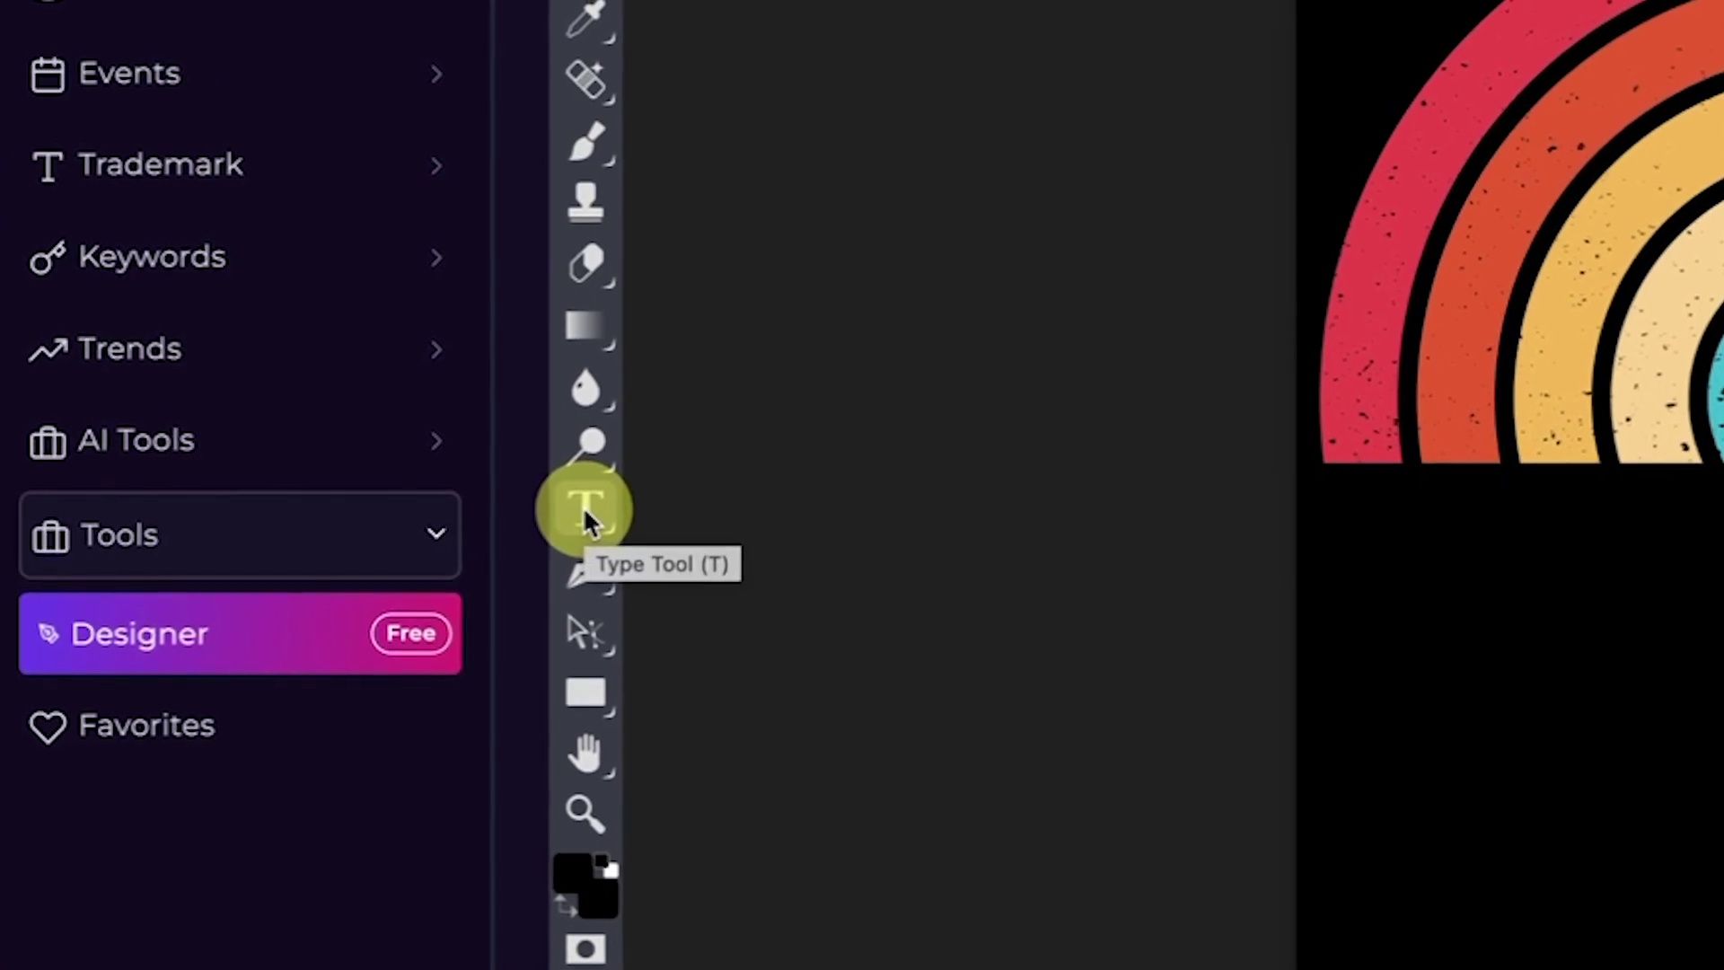
Add the white text "Be Kind" at size 600 just below the retro rainbow.
{"action": "left_click", "coordinate": [276, 560]}
{"action": "left_click", "coordinate": [705, 604]}
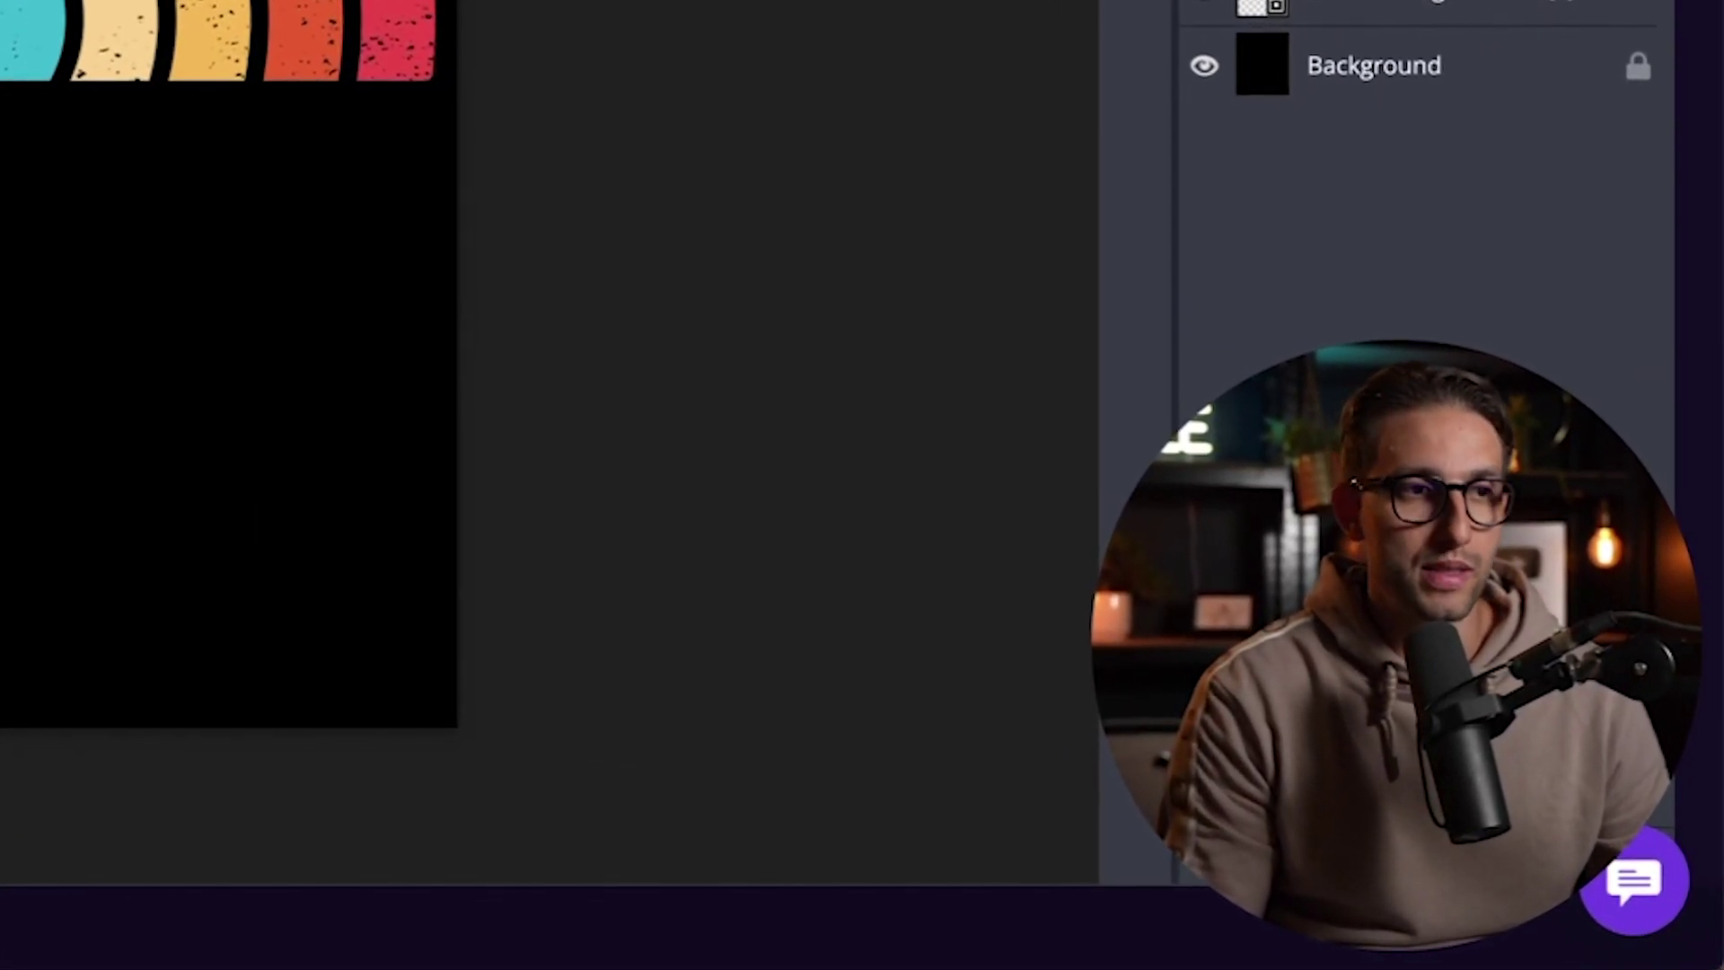
{"action": "type", "text": "Be Kind"}
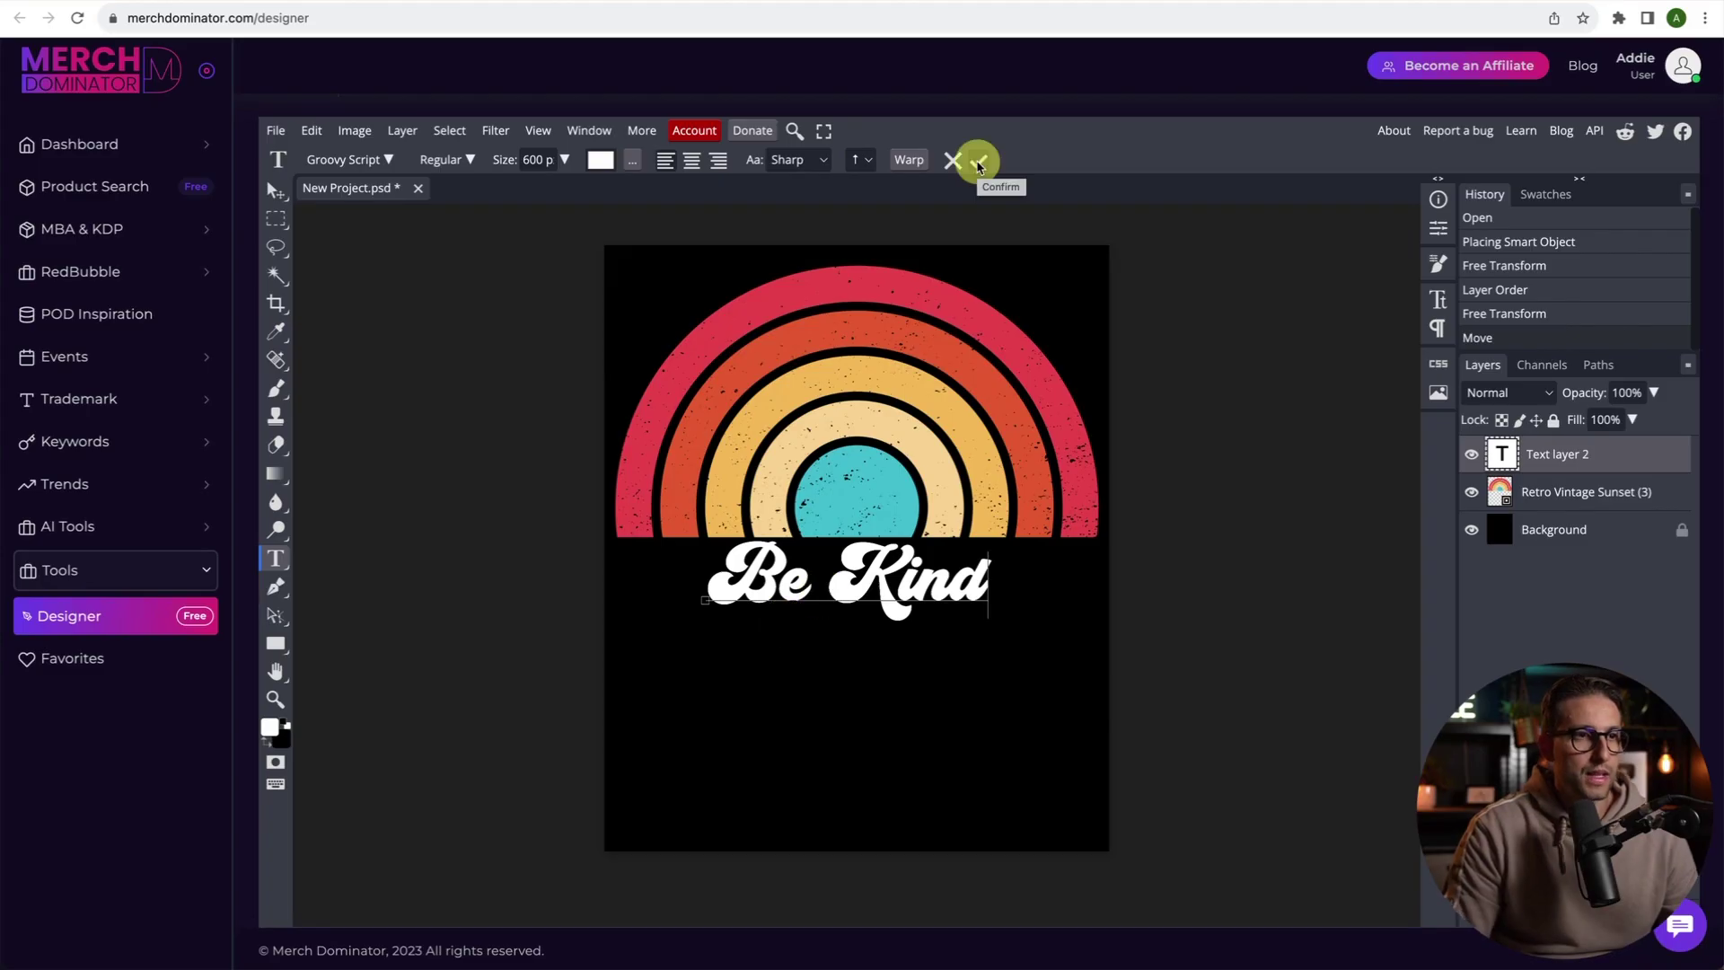
{"action": "left_click", "coordinate": [977, 162]}
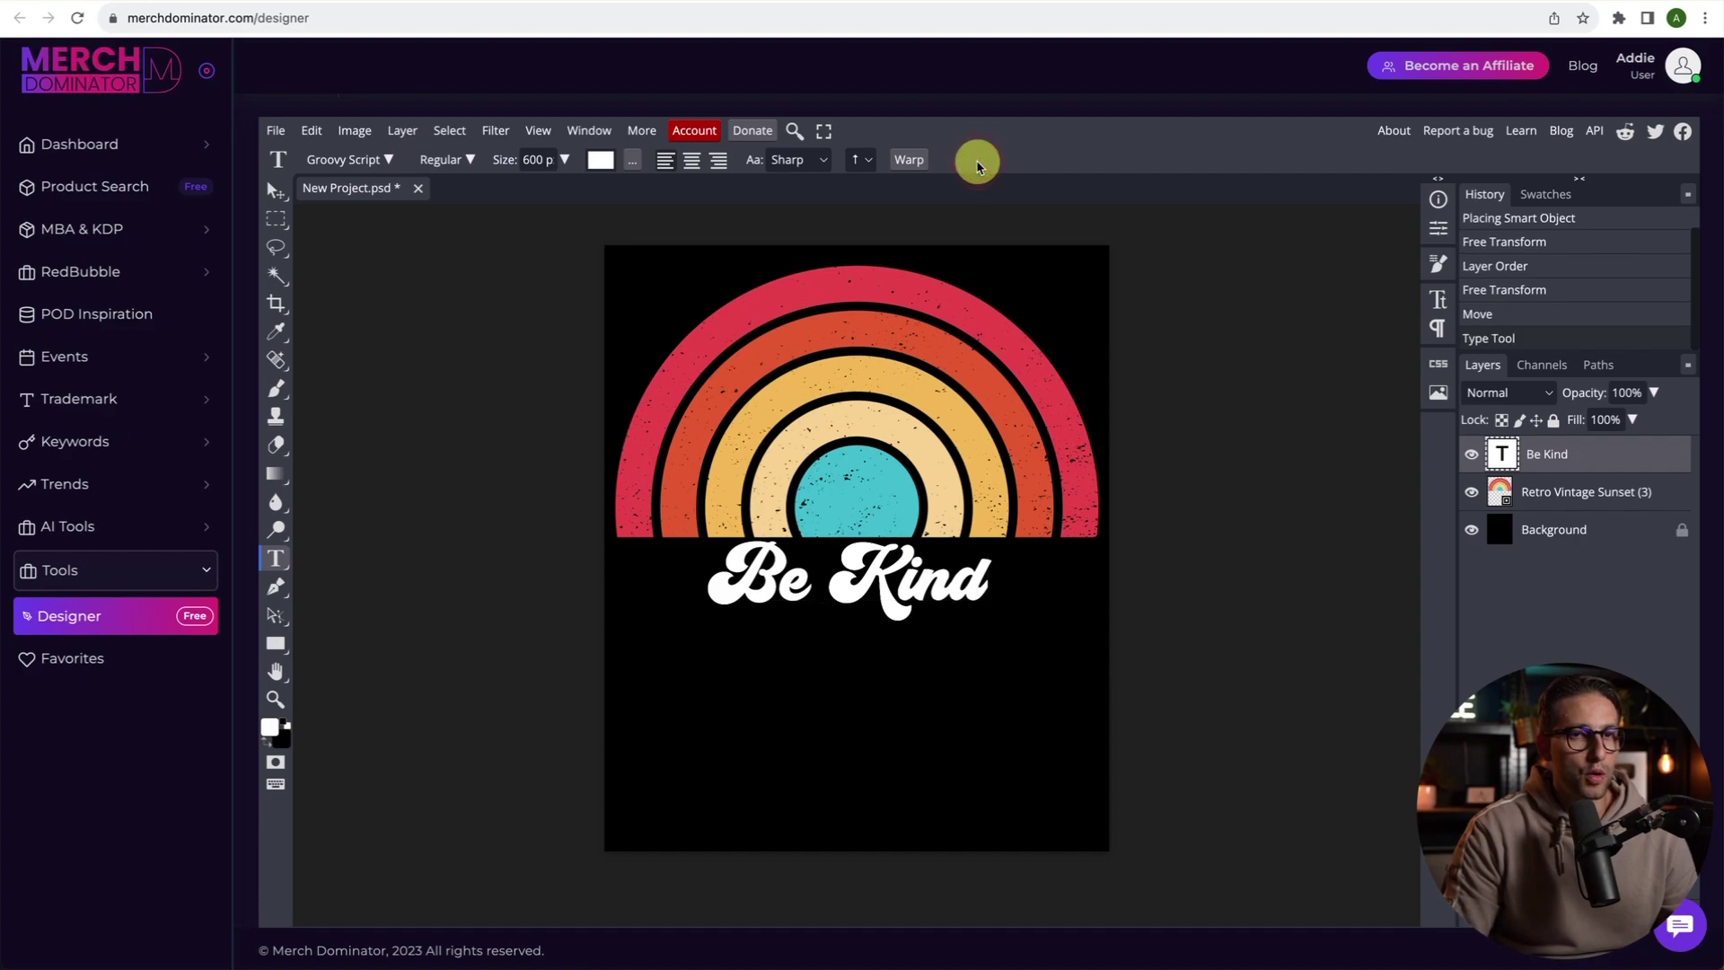
Enlarge the Be Kind text to about the rainbow's width and position it over the rainbow's lower edge.
{"action": "left_click", "coordinate": [269, 194]}
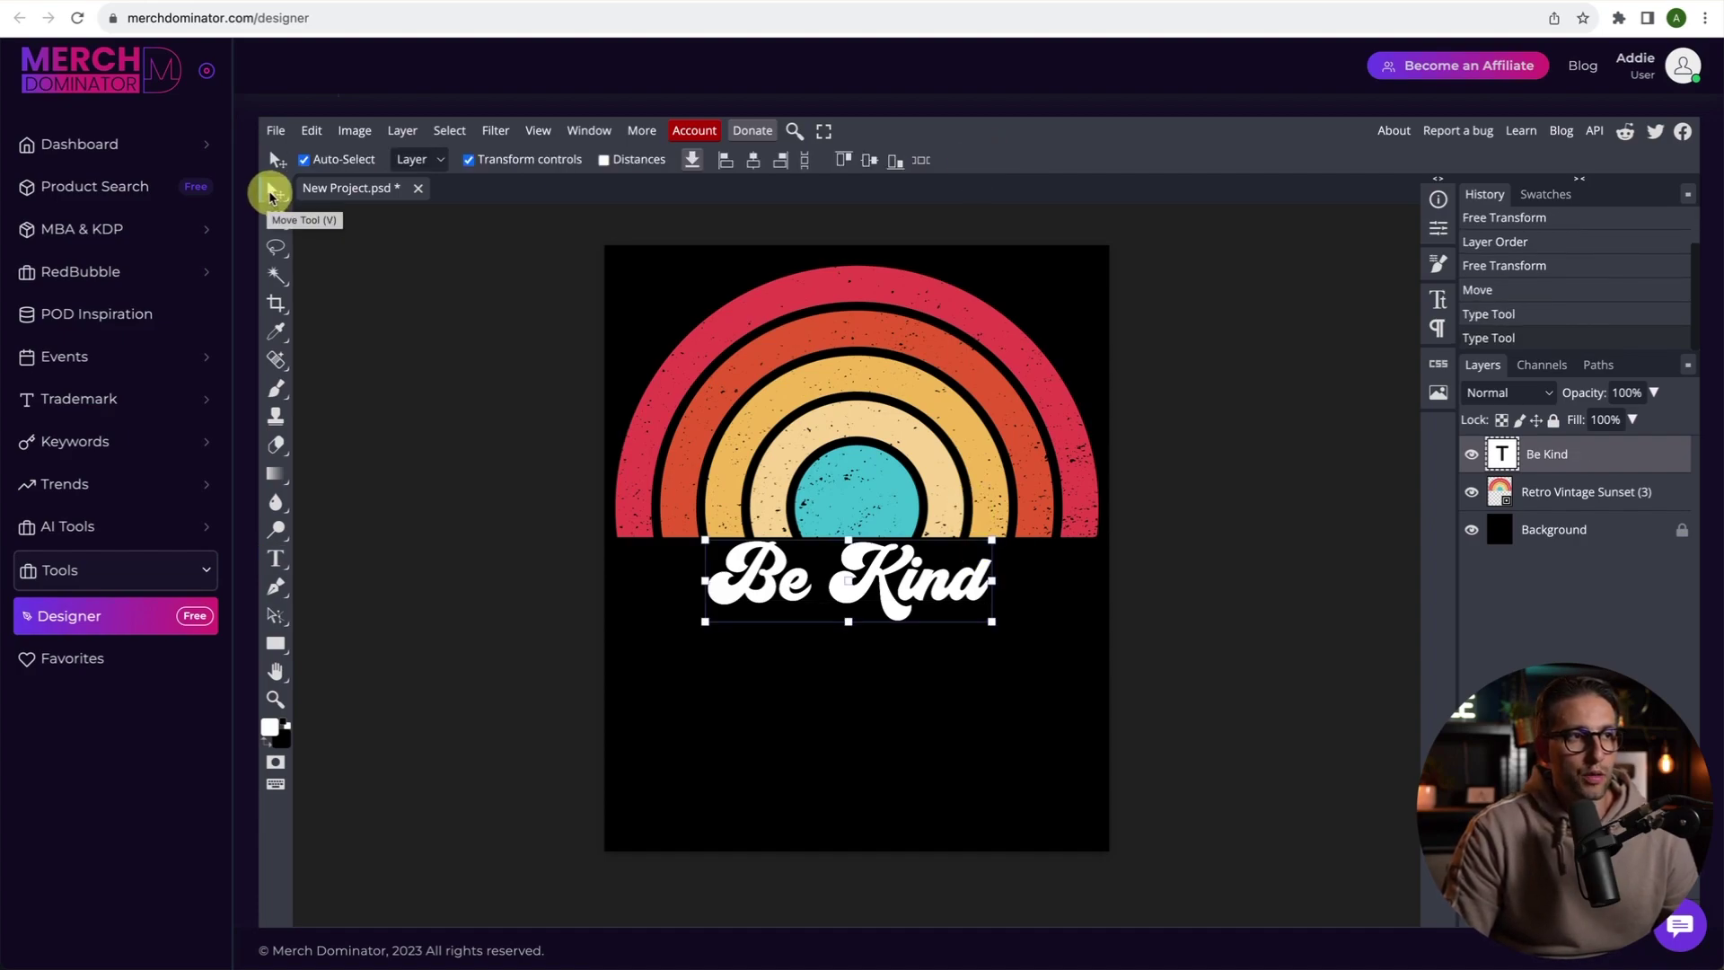
{"action": "left_click_drag", "start_coordinate": [994, 580], "coordinate": [1094, 580]}
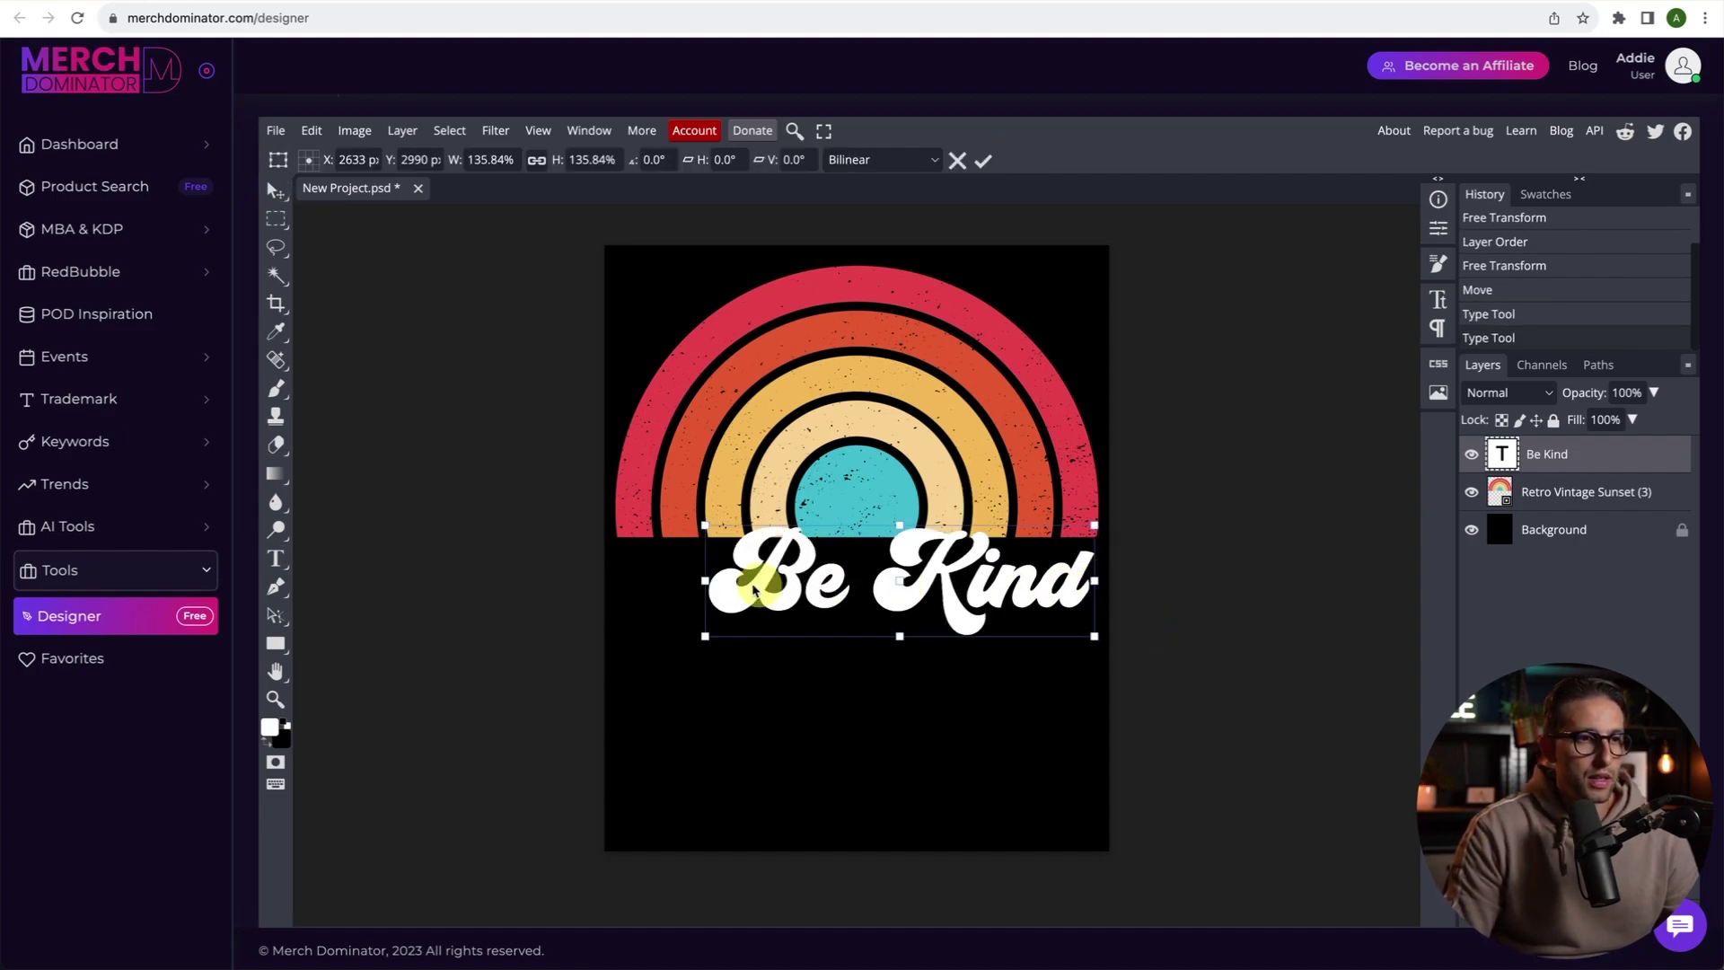
{"action": "left_click_drag", "start_coordinate": [784, 590], "coordinate": [693, 560]}
{"action": "key", "text": "Return"}
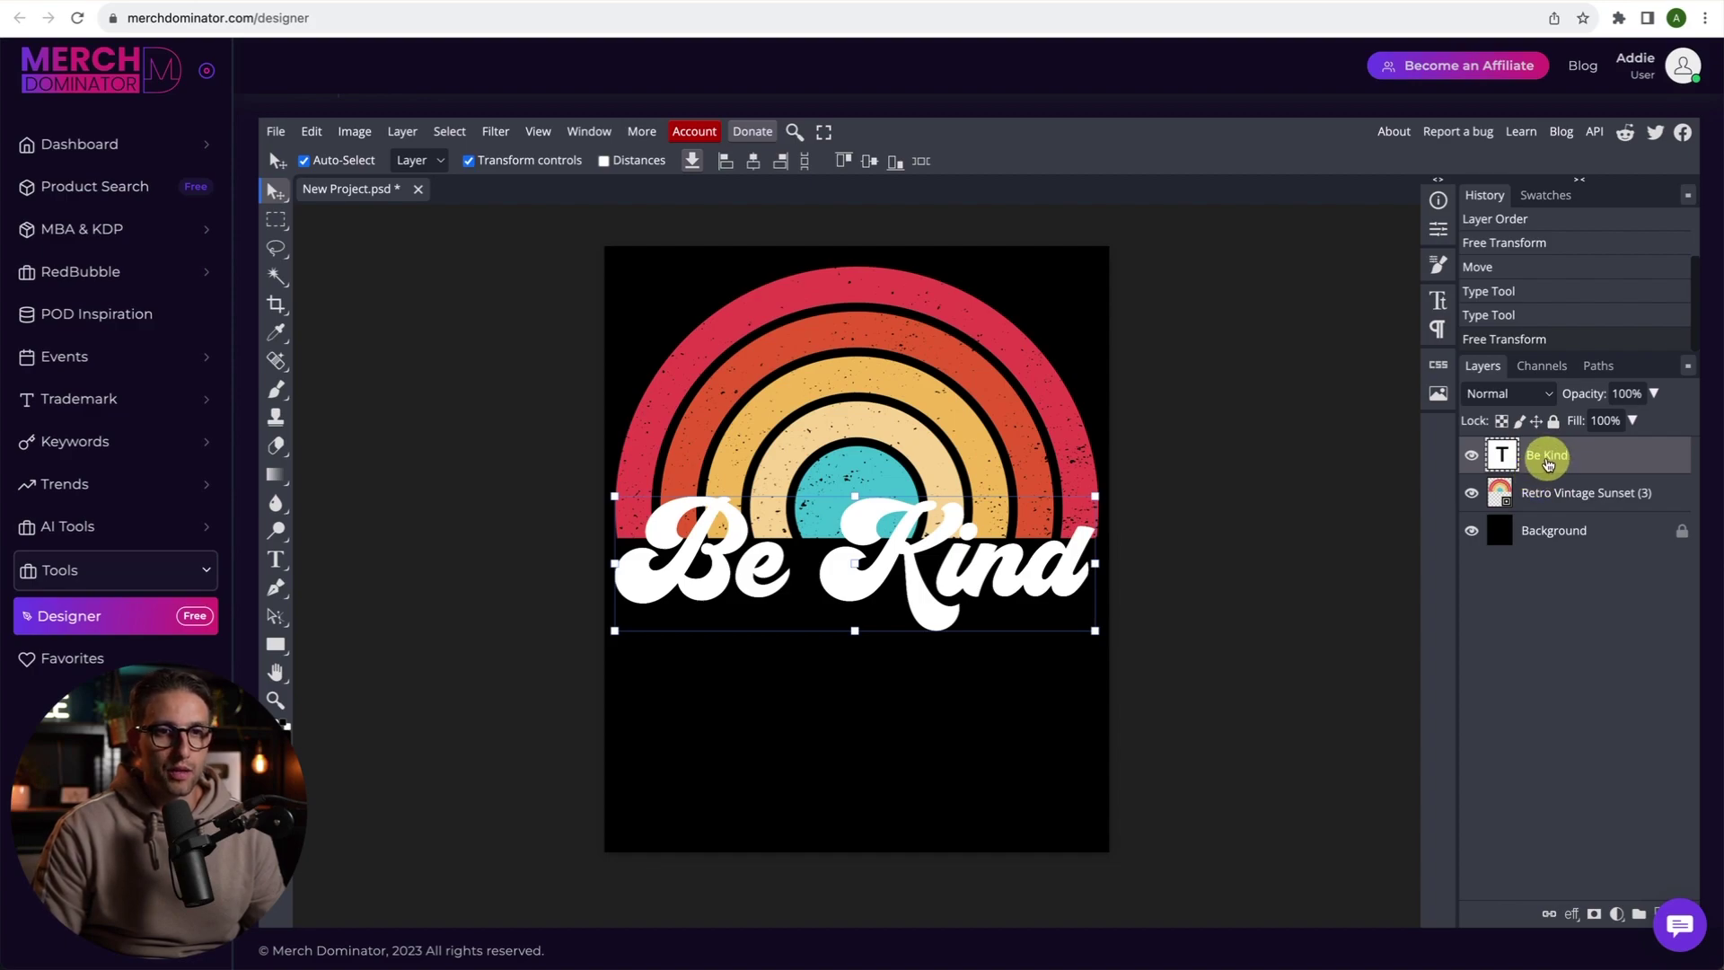
Duplicate the Be Kind text layer beneath the original and add a Stroke effect to the copy.
{"action": "left_click_drag", "start_coordinate": [1546, 461], "coordinate": [1546, 492]}
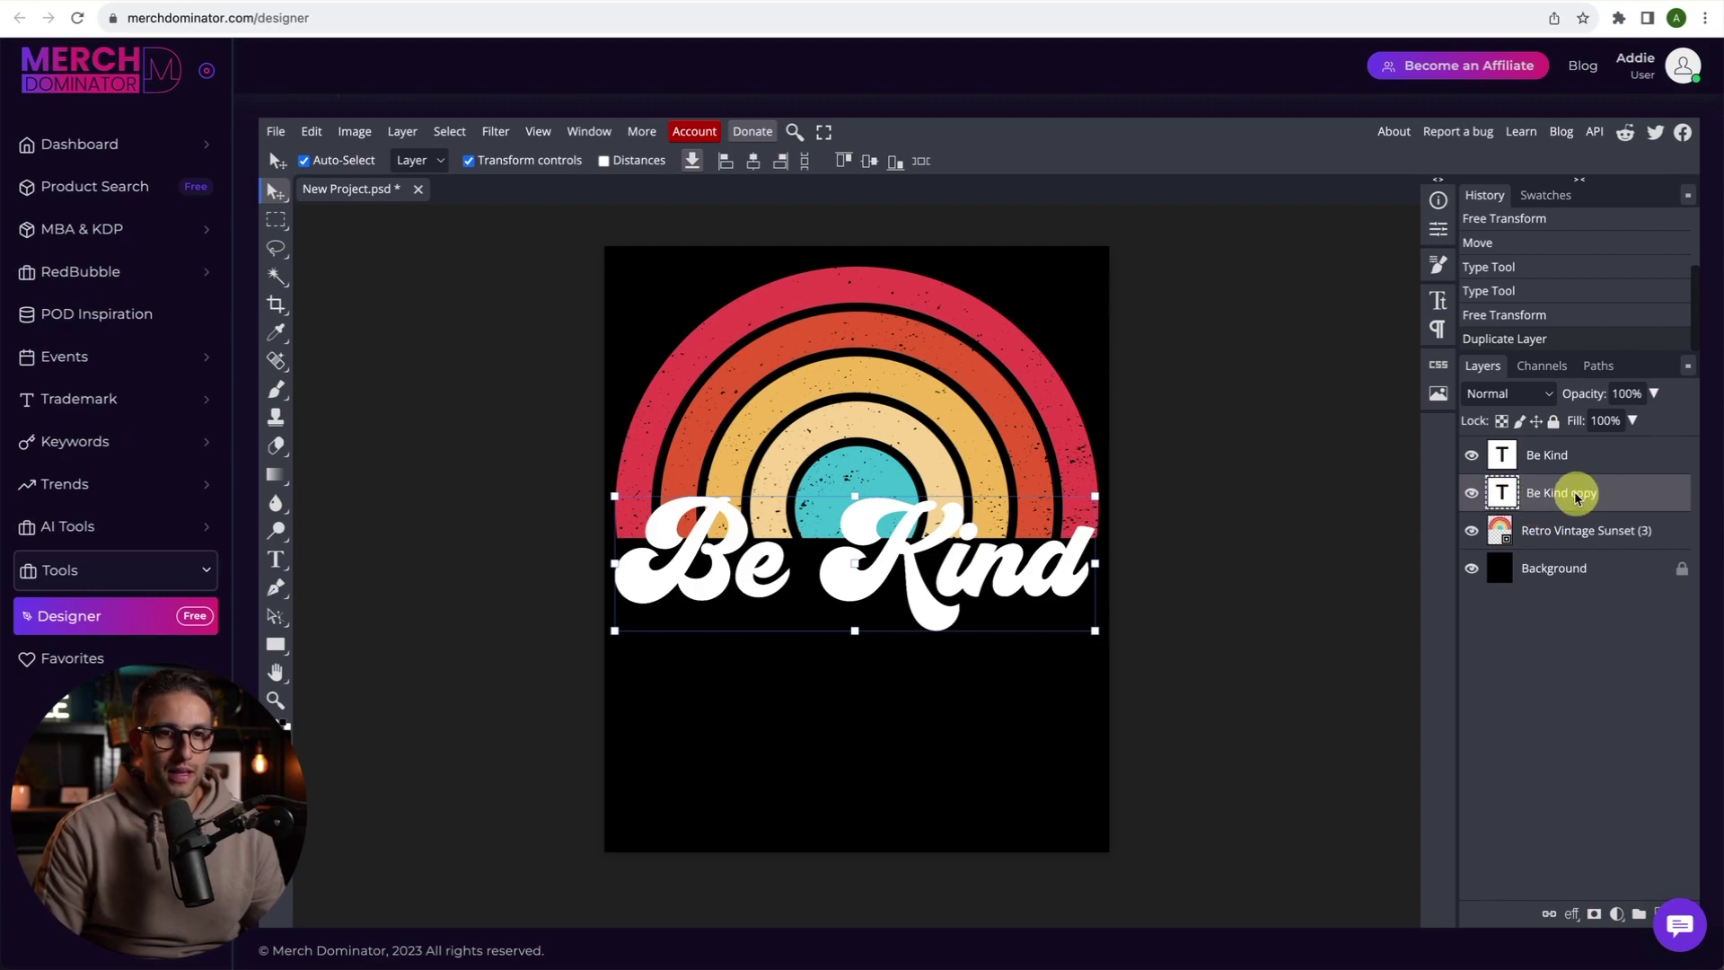
{"action": "left_click", "coordinate": [1594, 913]}
{"action": "key", "text": "ctrl+z"}
{"action": "left_click", "coordinate": [1572, 913]}
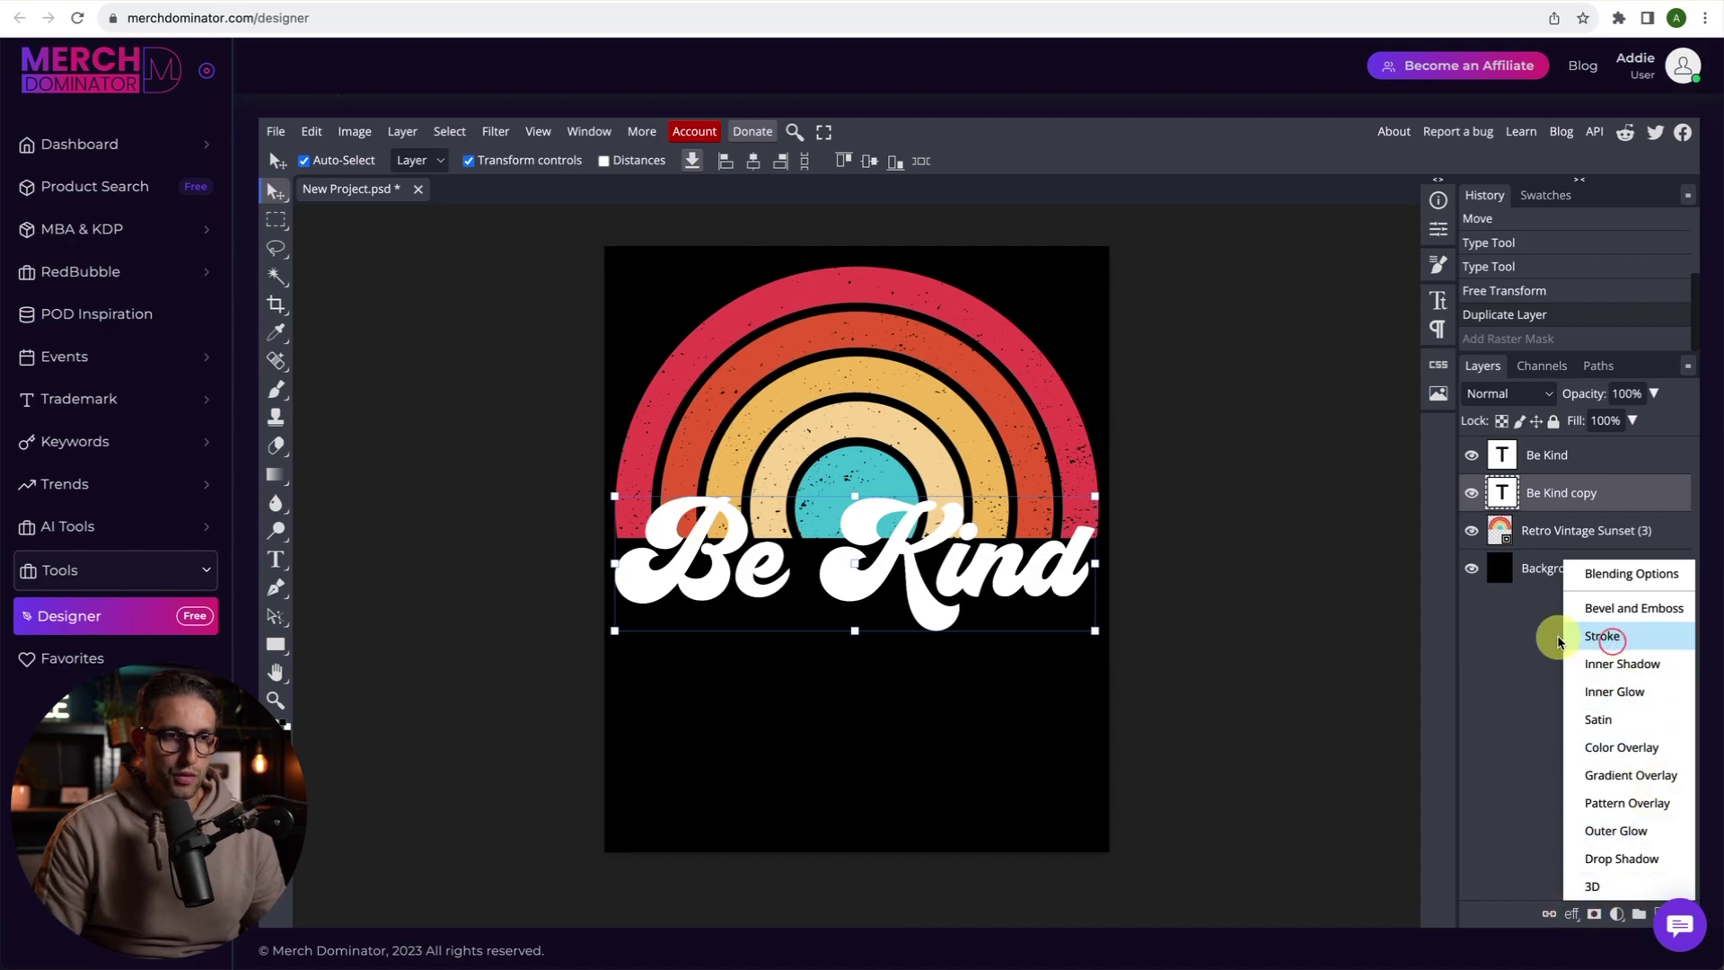
{"action": "left_click", "coordinate": [1602, 636]}
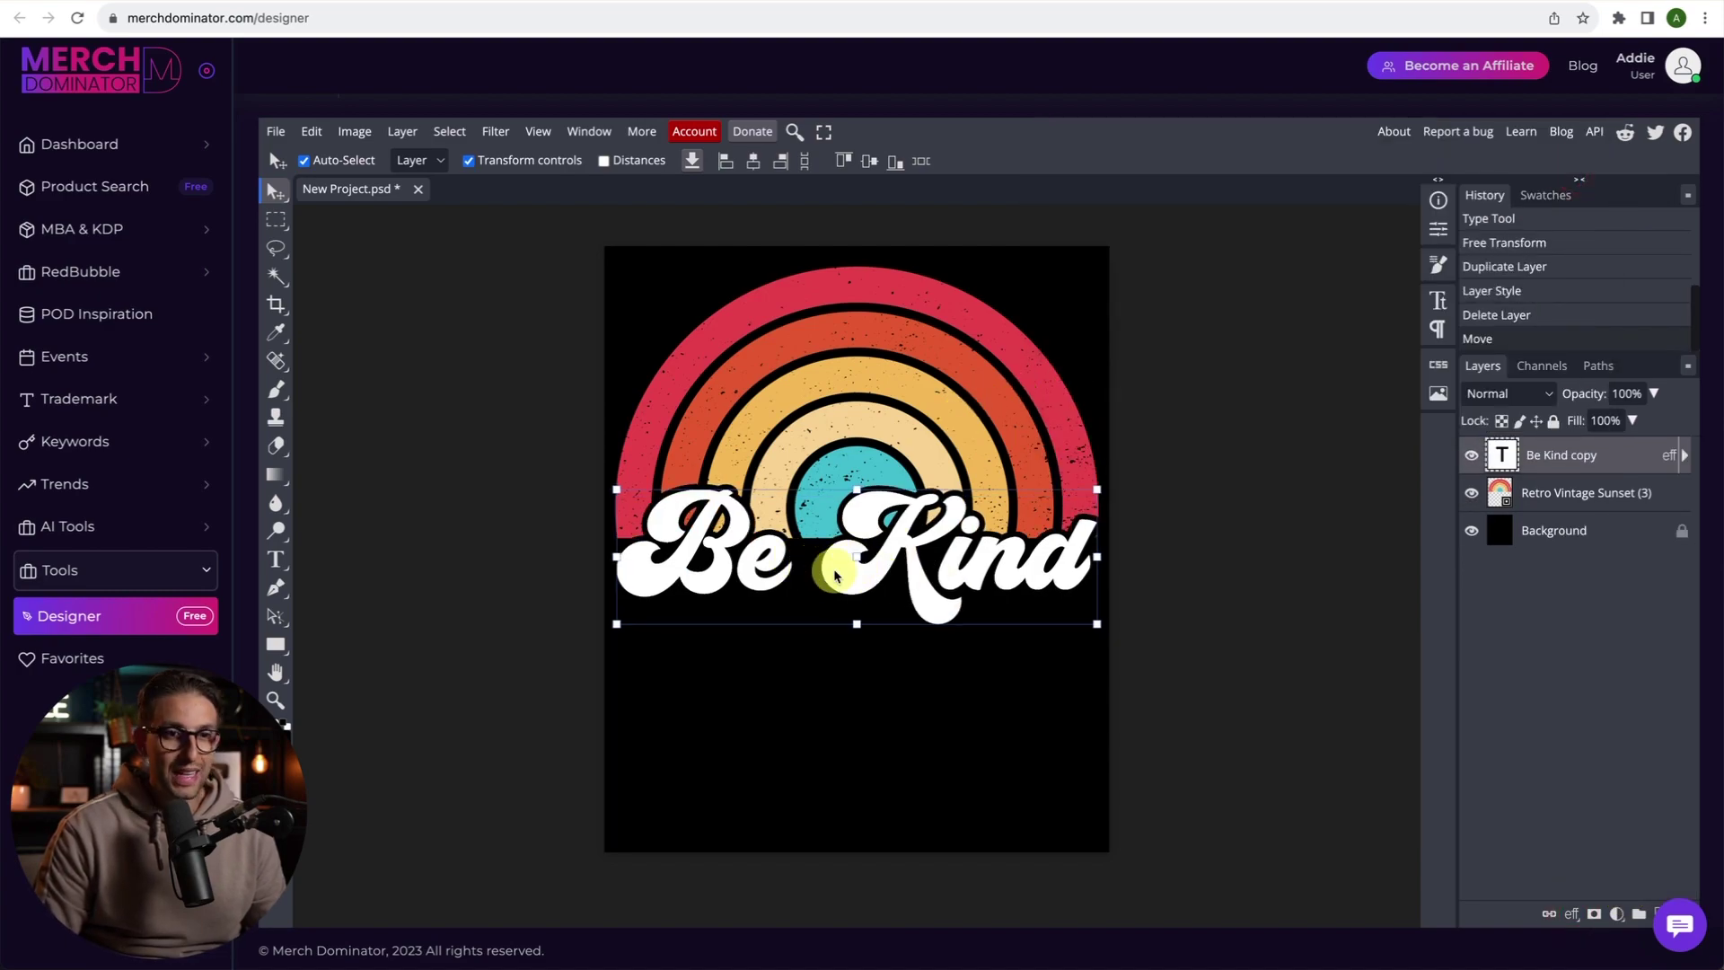
Convert a duplicate of the stroked Be Kind text layer to a smart object and hide the original text layer.
{"action": "left_click", "coordinate": [1559, 462]}
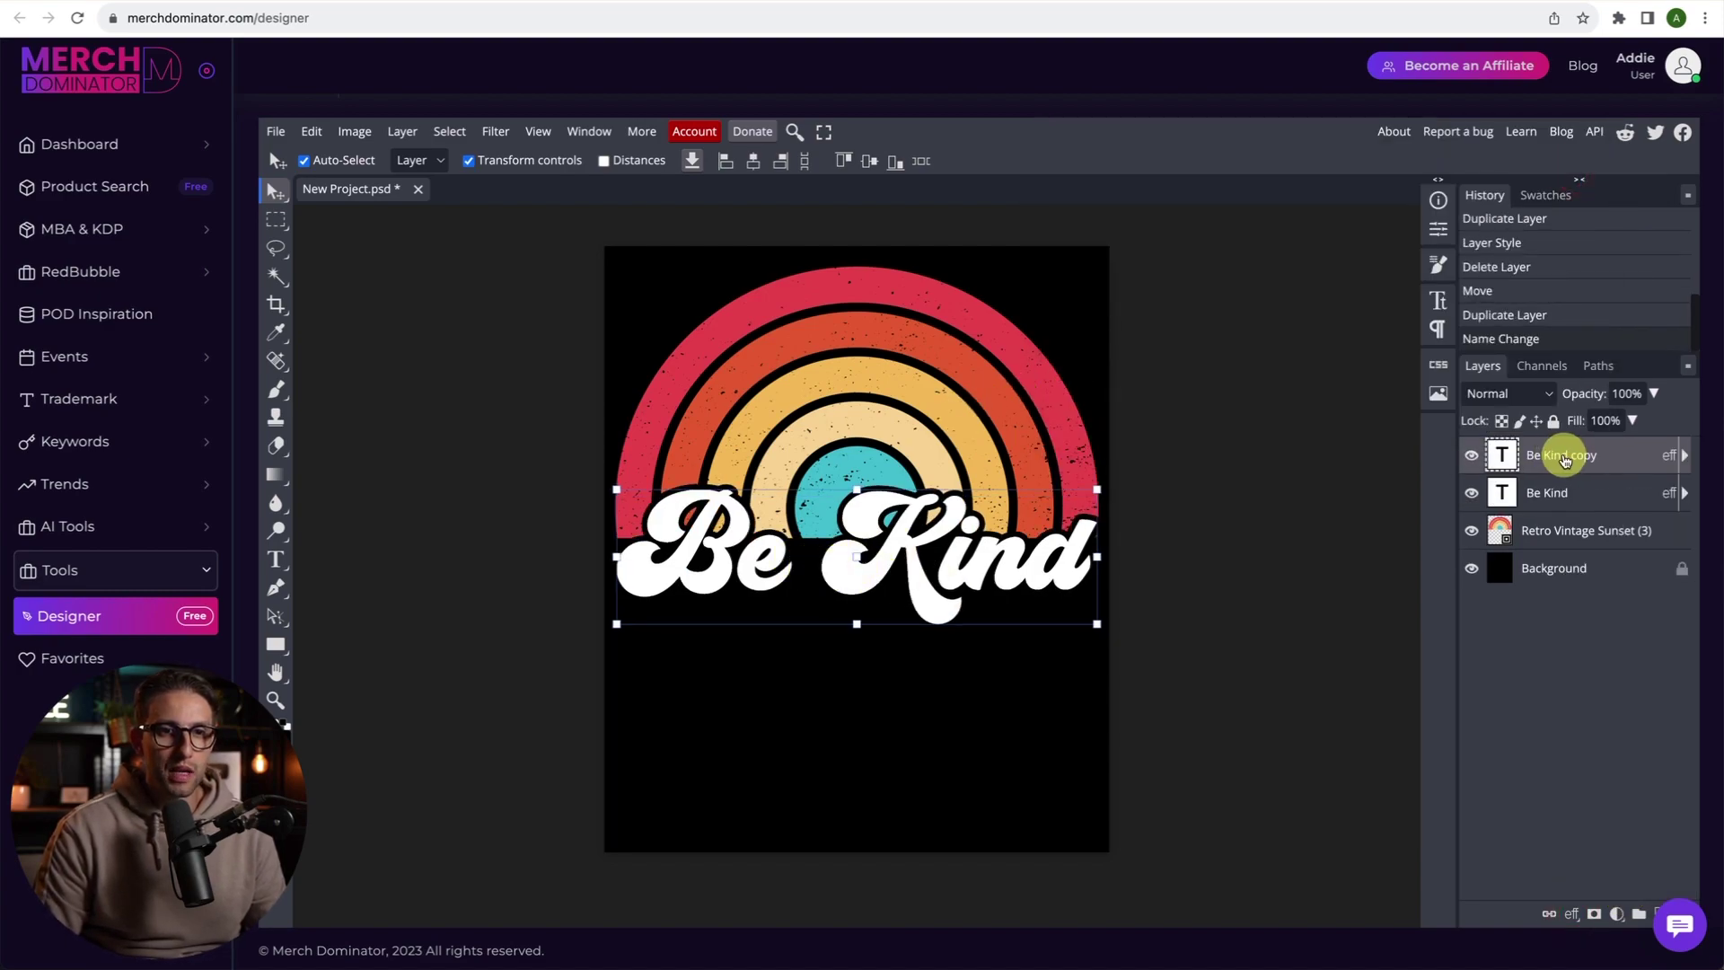
{"action": "right_click", "coordinate": [1566, 461]}
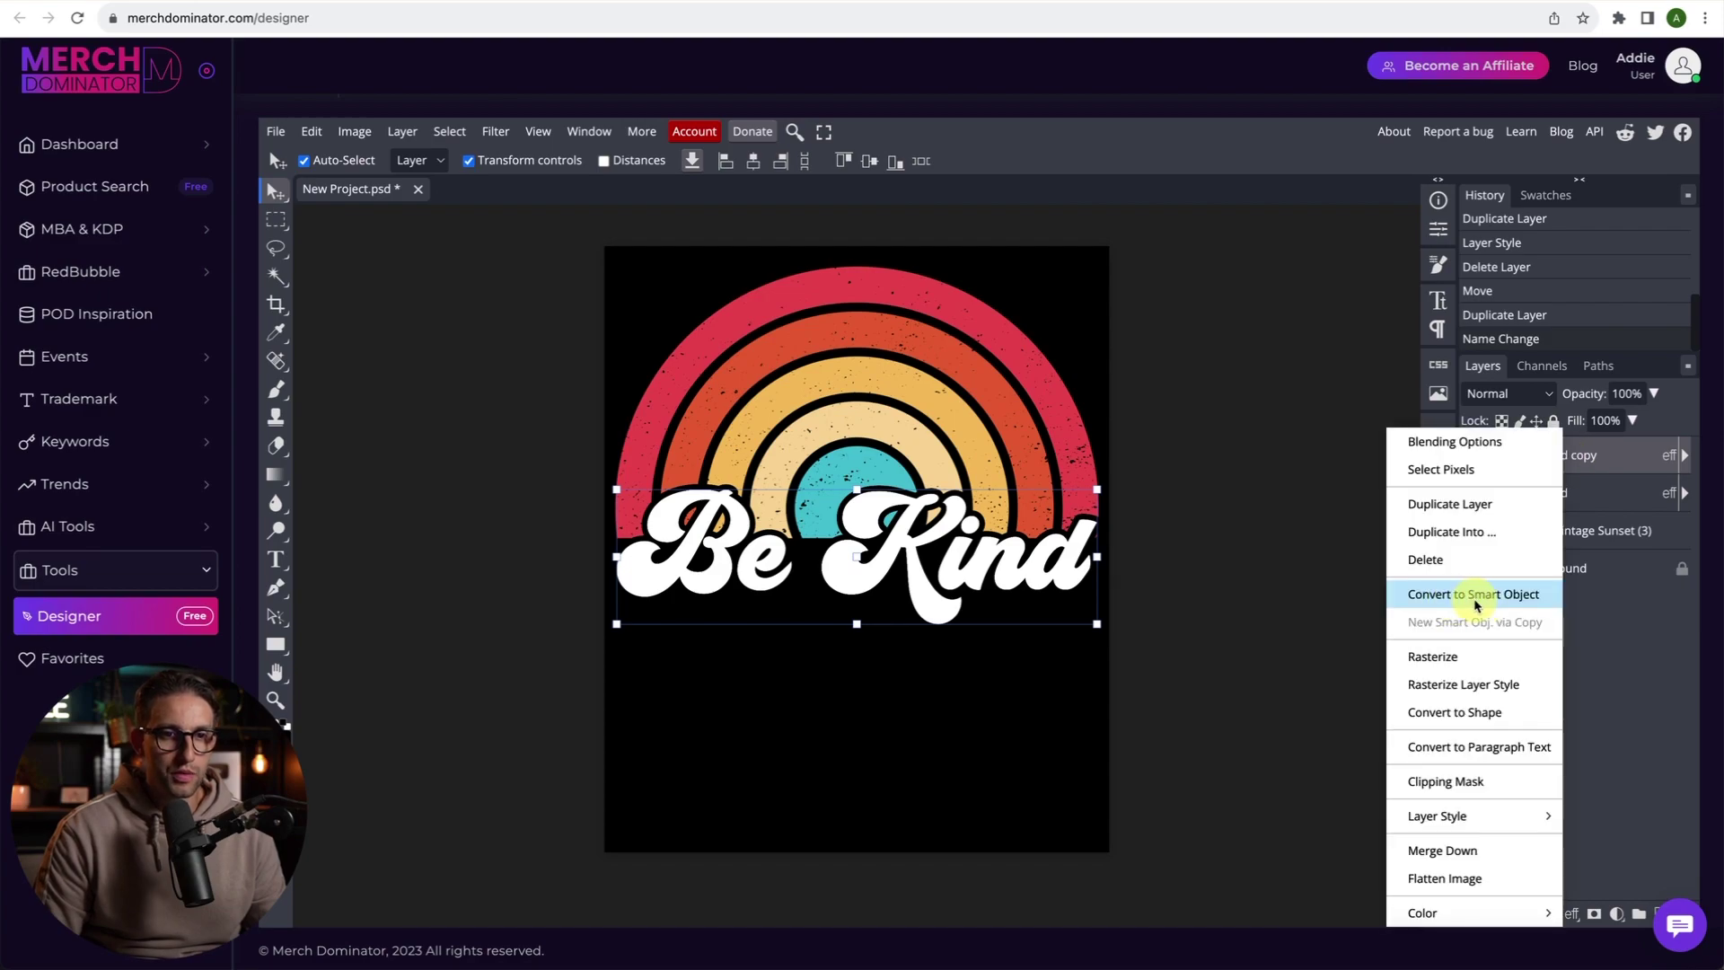
{"action": "left_click", "coordinate": [1478, 595]}
{"action": "left_click", "coordinate": [1471, 492]}
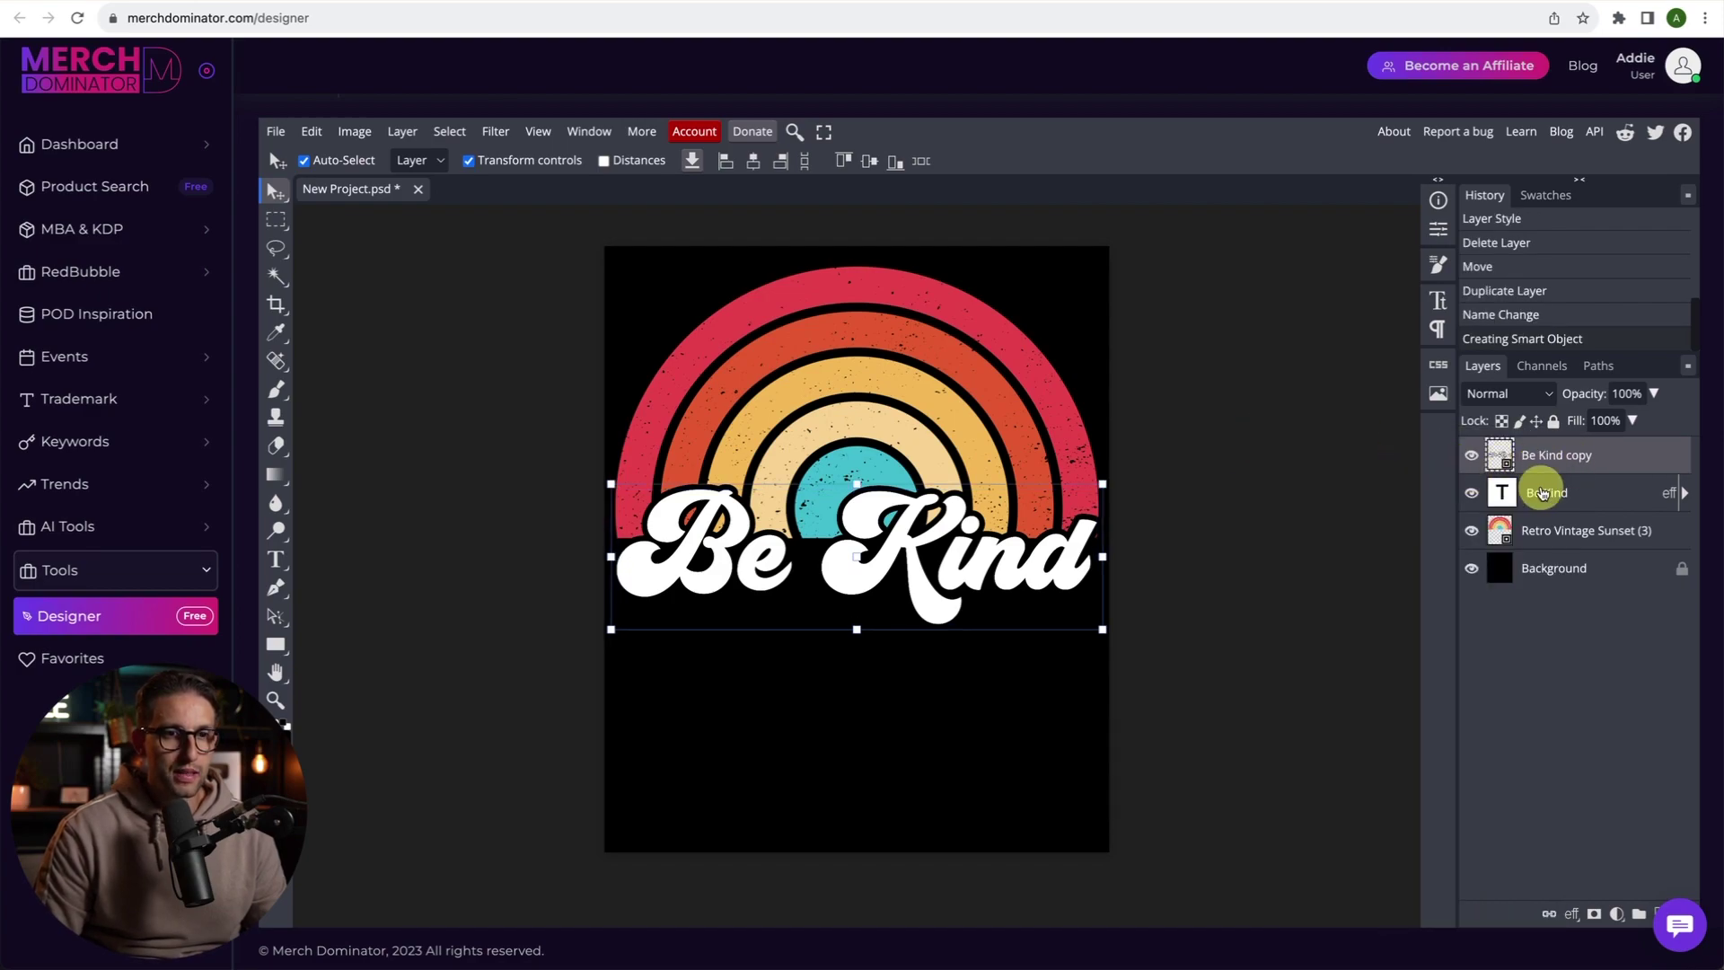
Add a raster mask to the Retro Vintage Sunset layer and paste a rectangular selection of the Be Kind copy artwork into that mask.
{"action": "left_click", "coordinate": [1548, 542]}
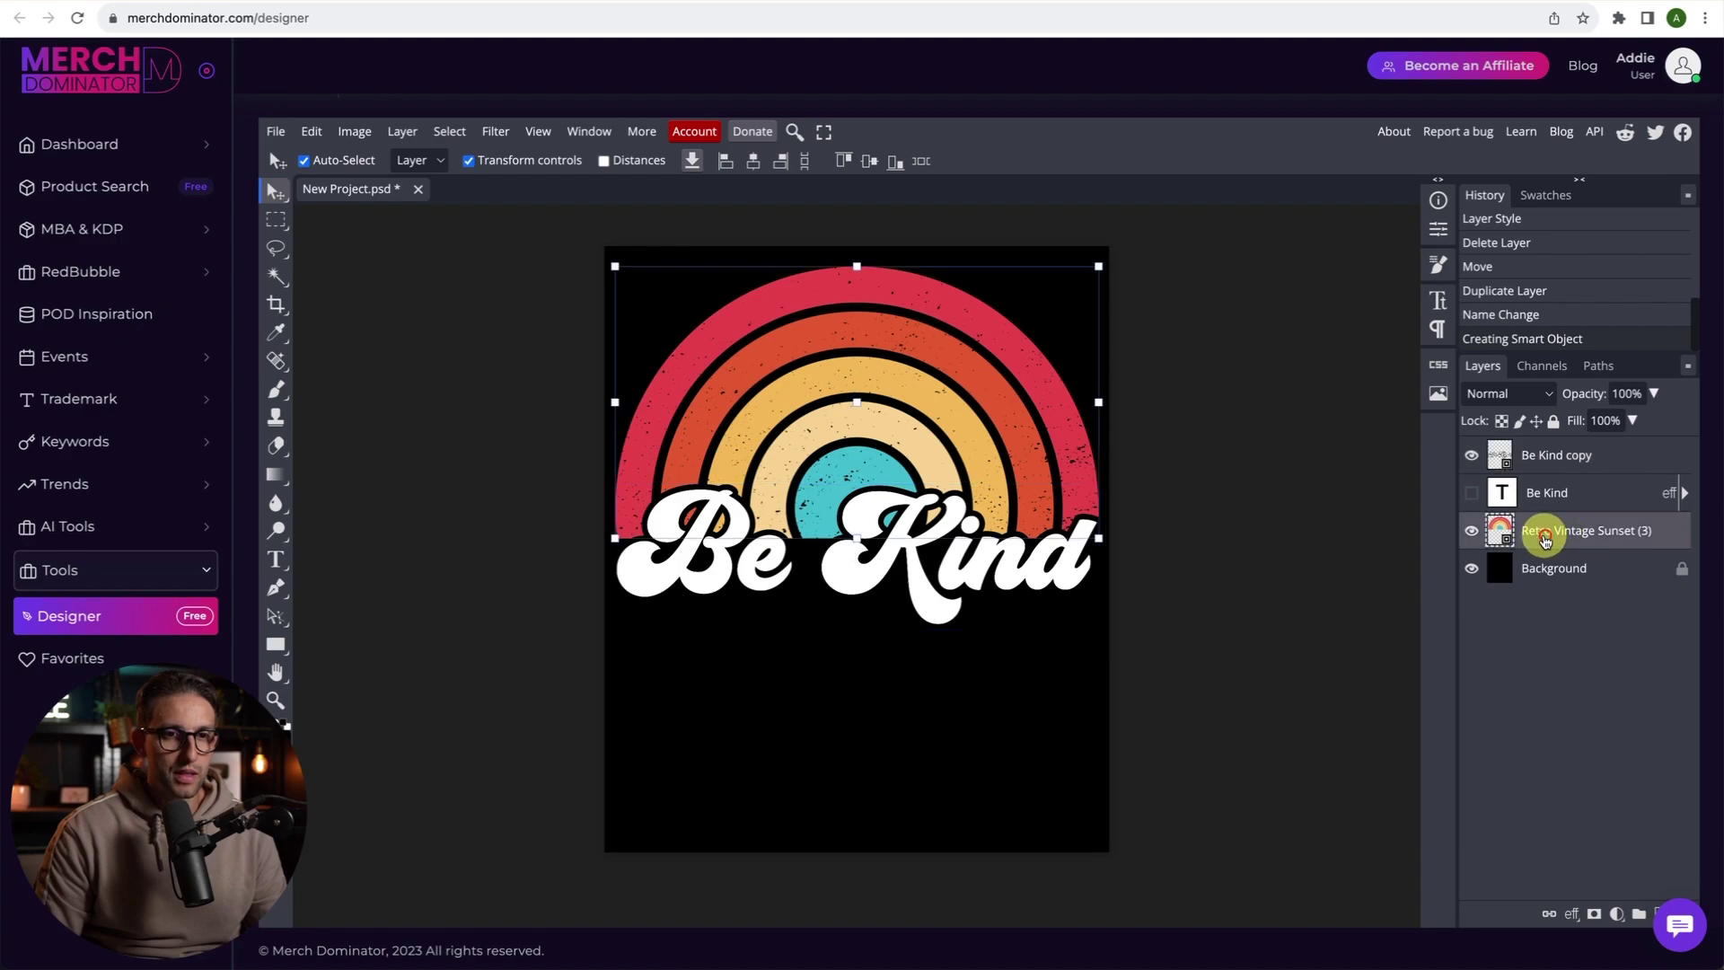
{"action": "left_click", "coordinate": [1592, 916]}
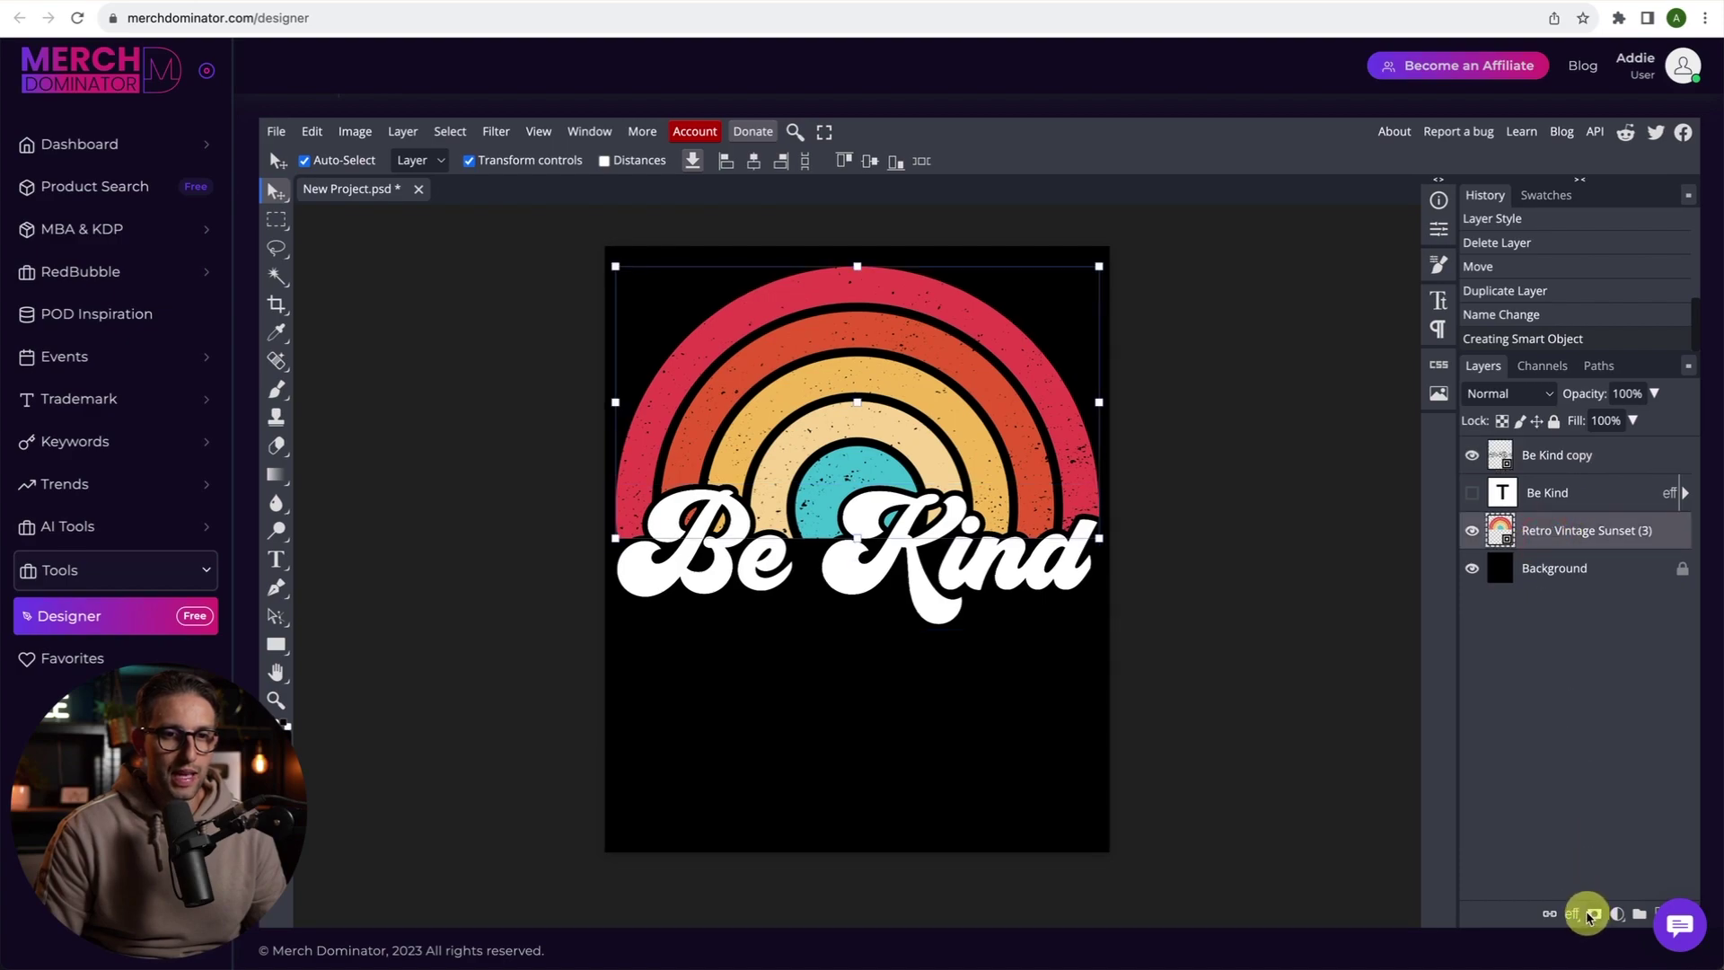
{"action": "left_click", "coordinate": [1449, 454]}
{"action": "left_click", "coordinate": [1553, 458]}
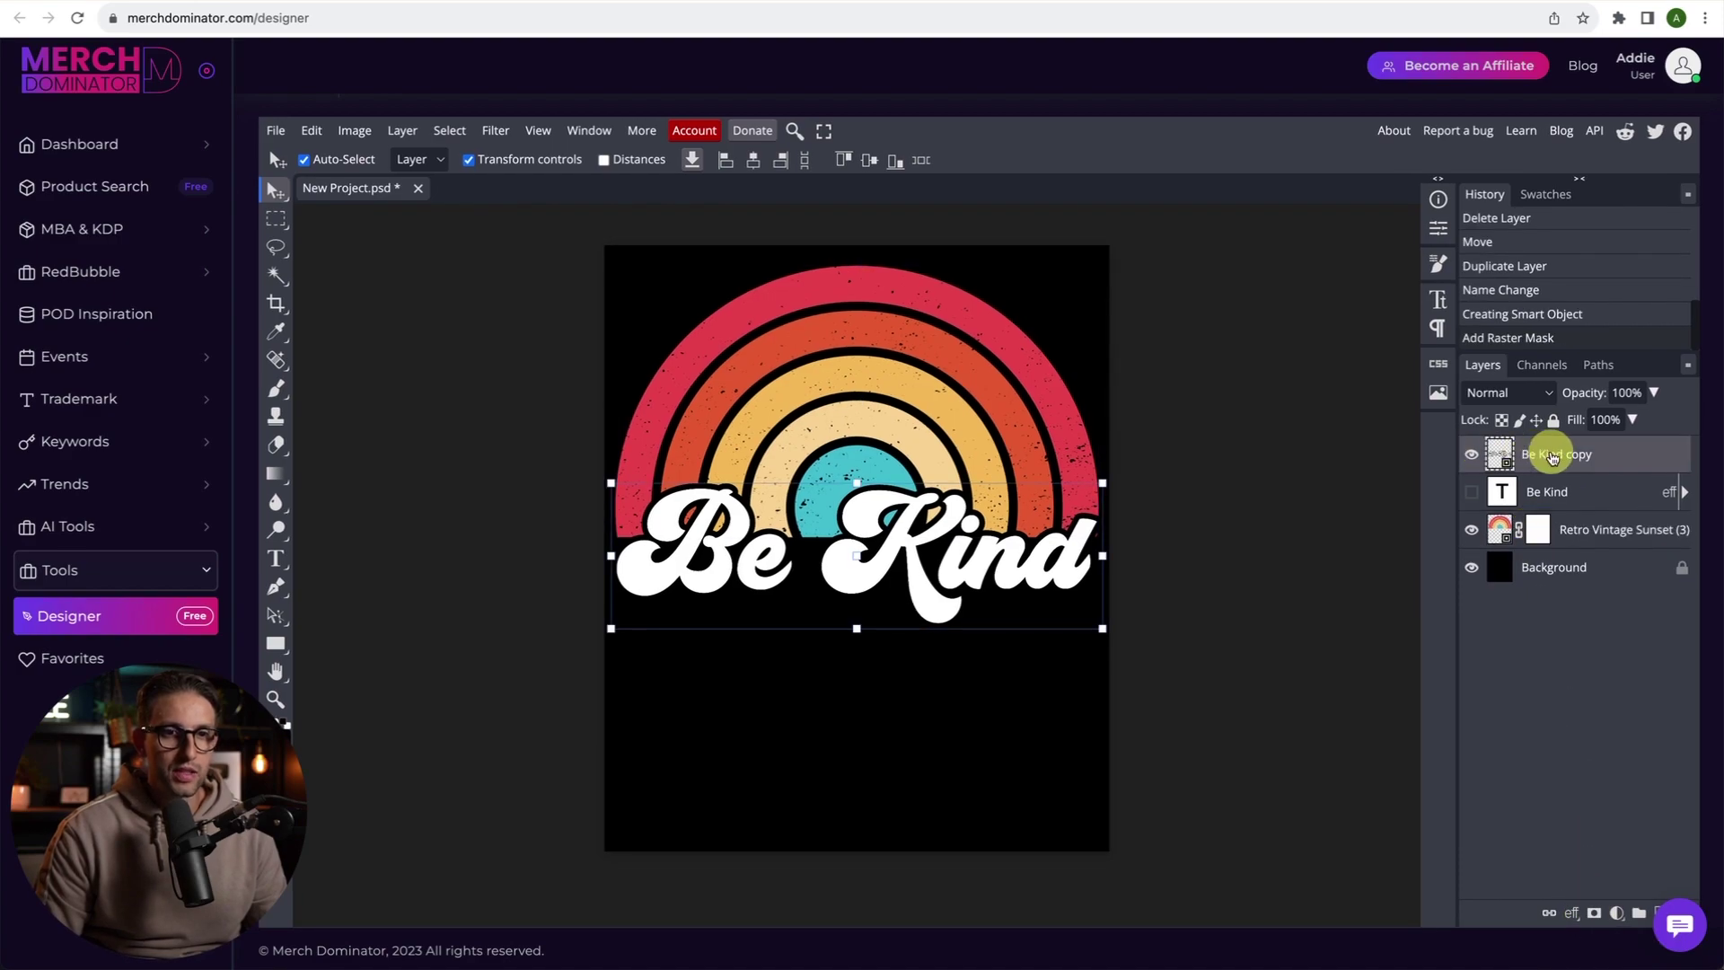
{"action": "left_click", "coordinate": [276, 222]}
{"action": "left_click_drag", "start_coordinate": [614, 482], "coordinate": [1112, 638]}
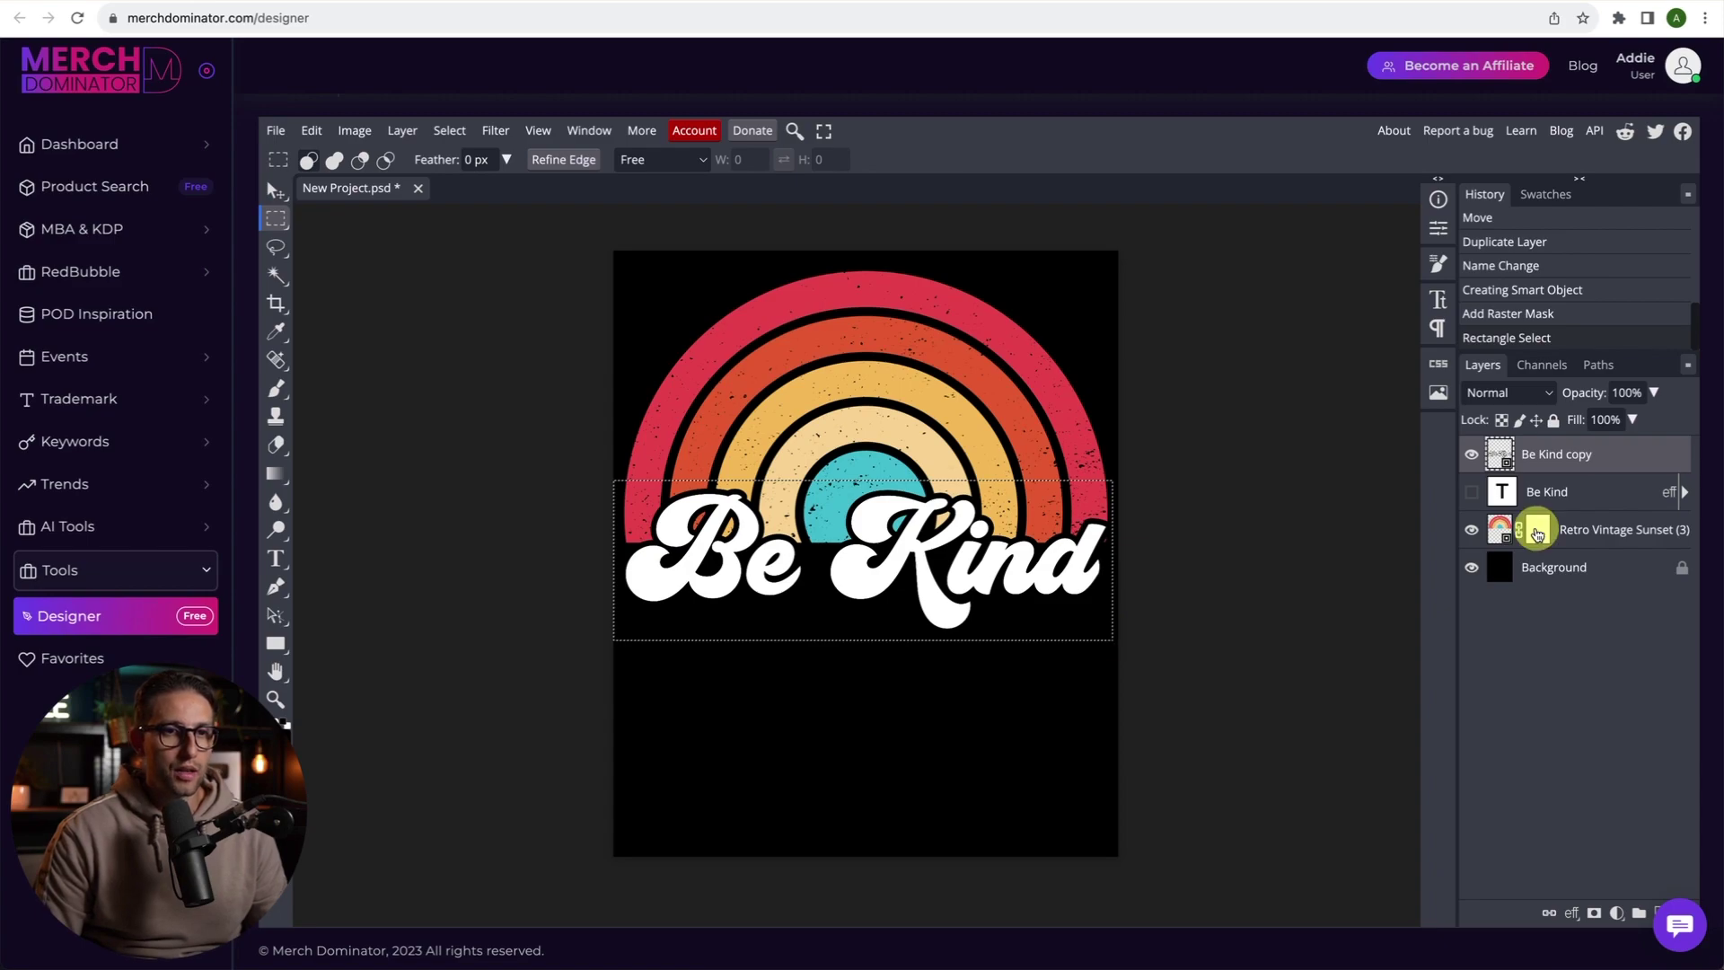
{"action": "left_click", "coordinate": [1539, 534]}
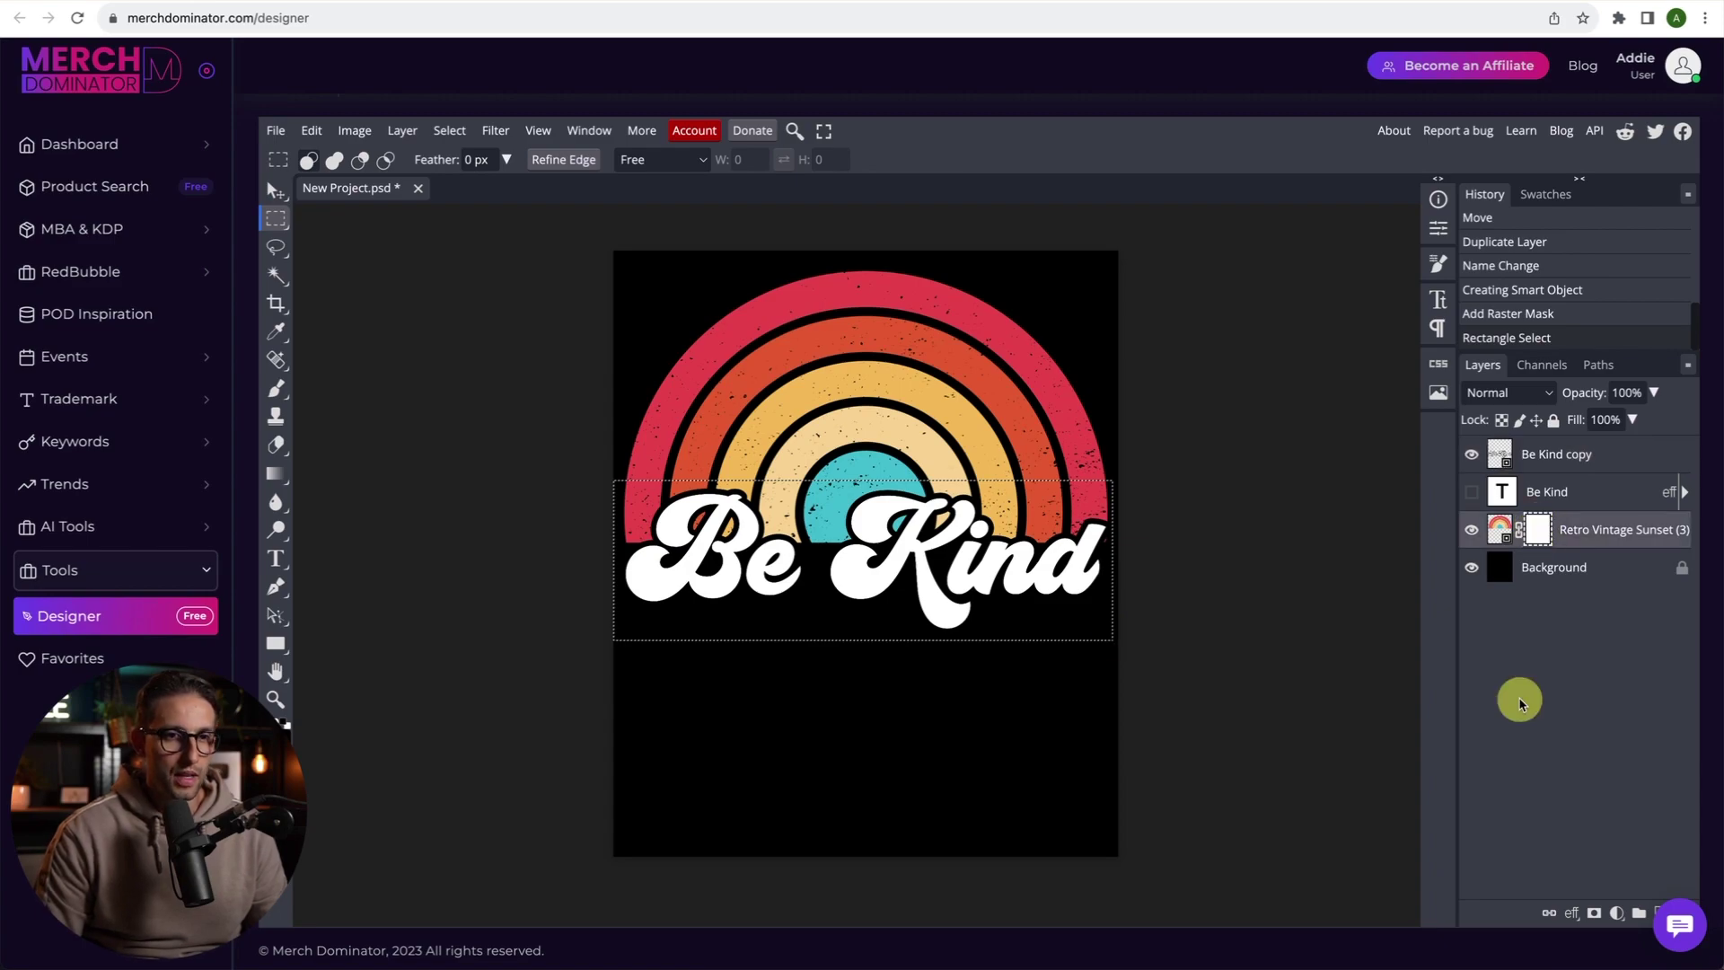
{"action": "key", "text": "ctrl+v"}
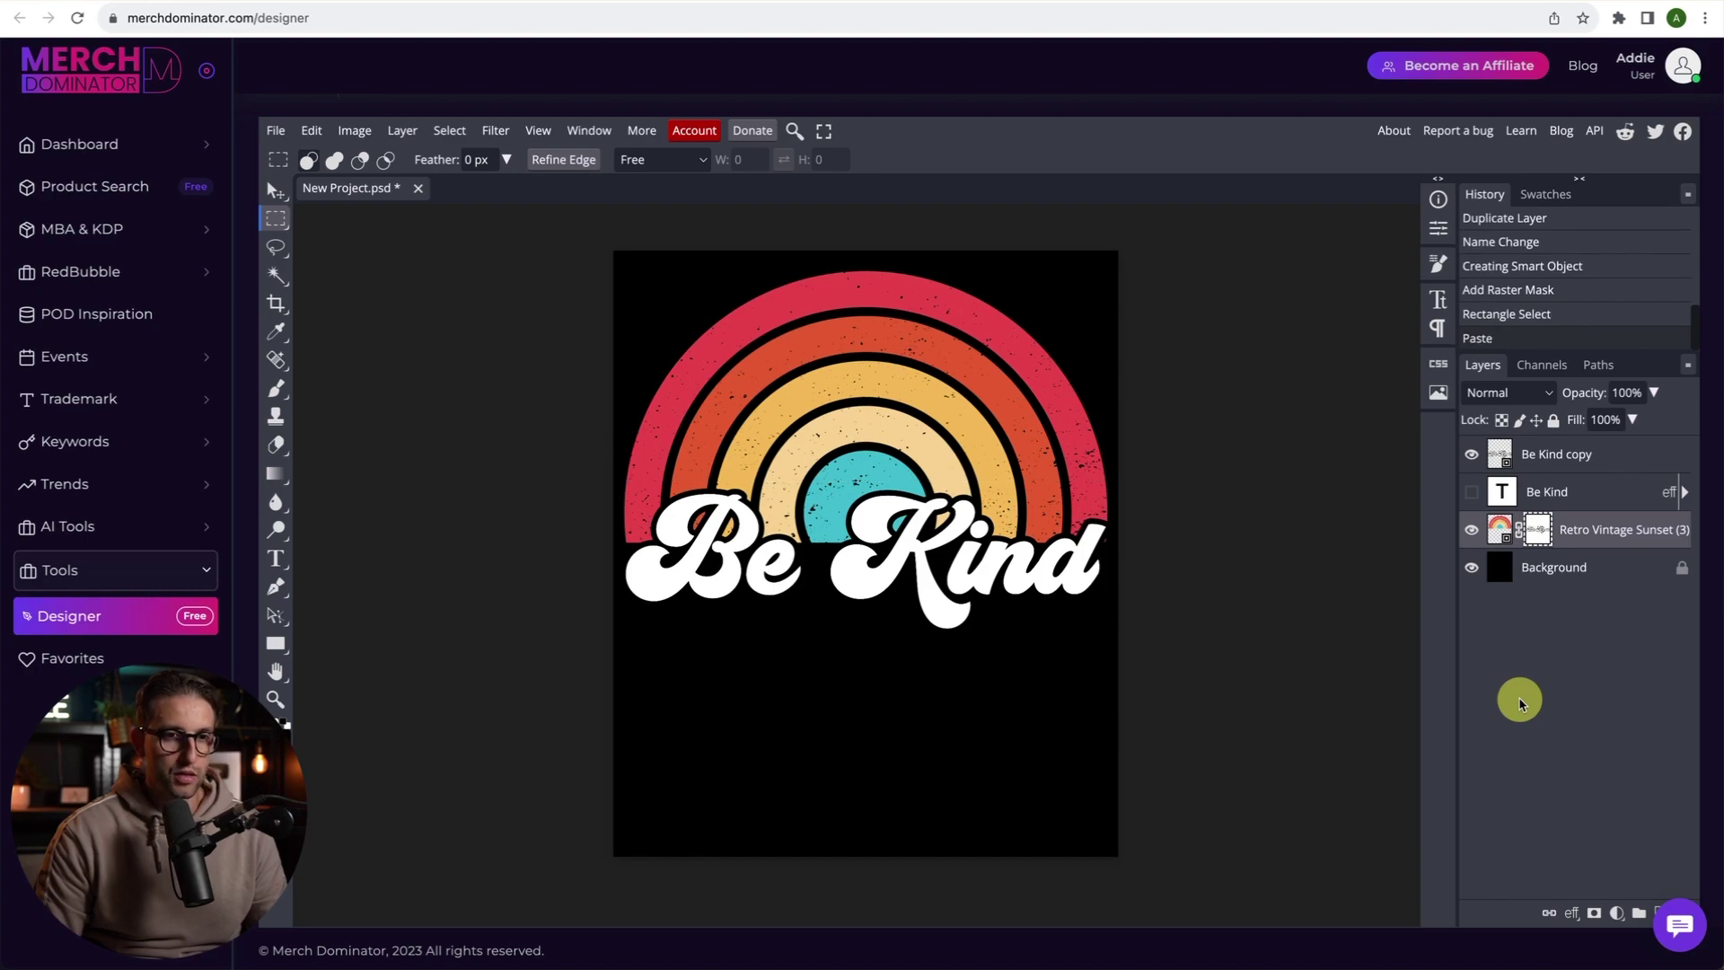
Hide the Be Kind copy smart object and show the original Be Kind text layer without its stroke effect.
{"action": "scroll", "coordinate": [1474, 466], "scroll_direction": "up", "scroll_amount": 1}
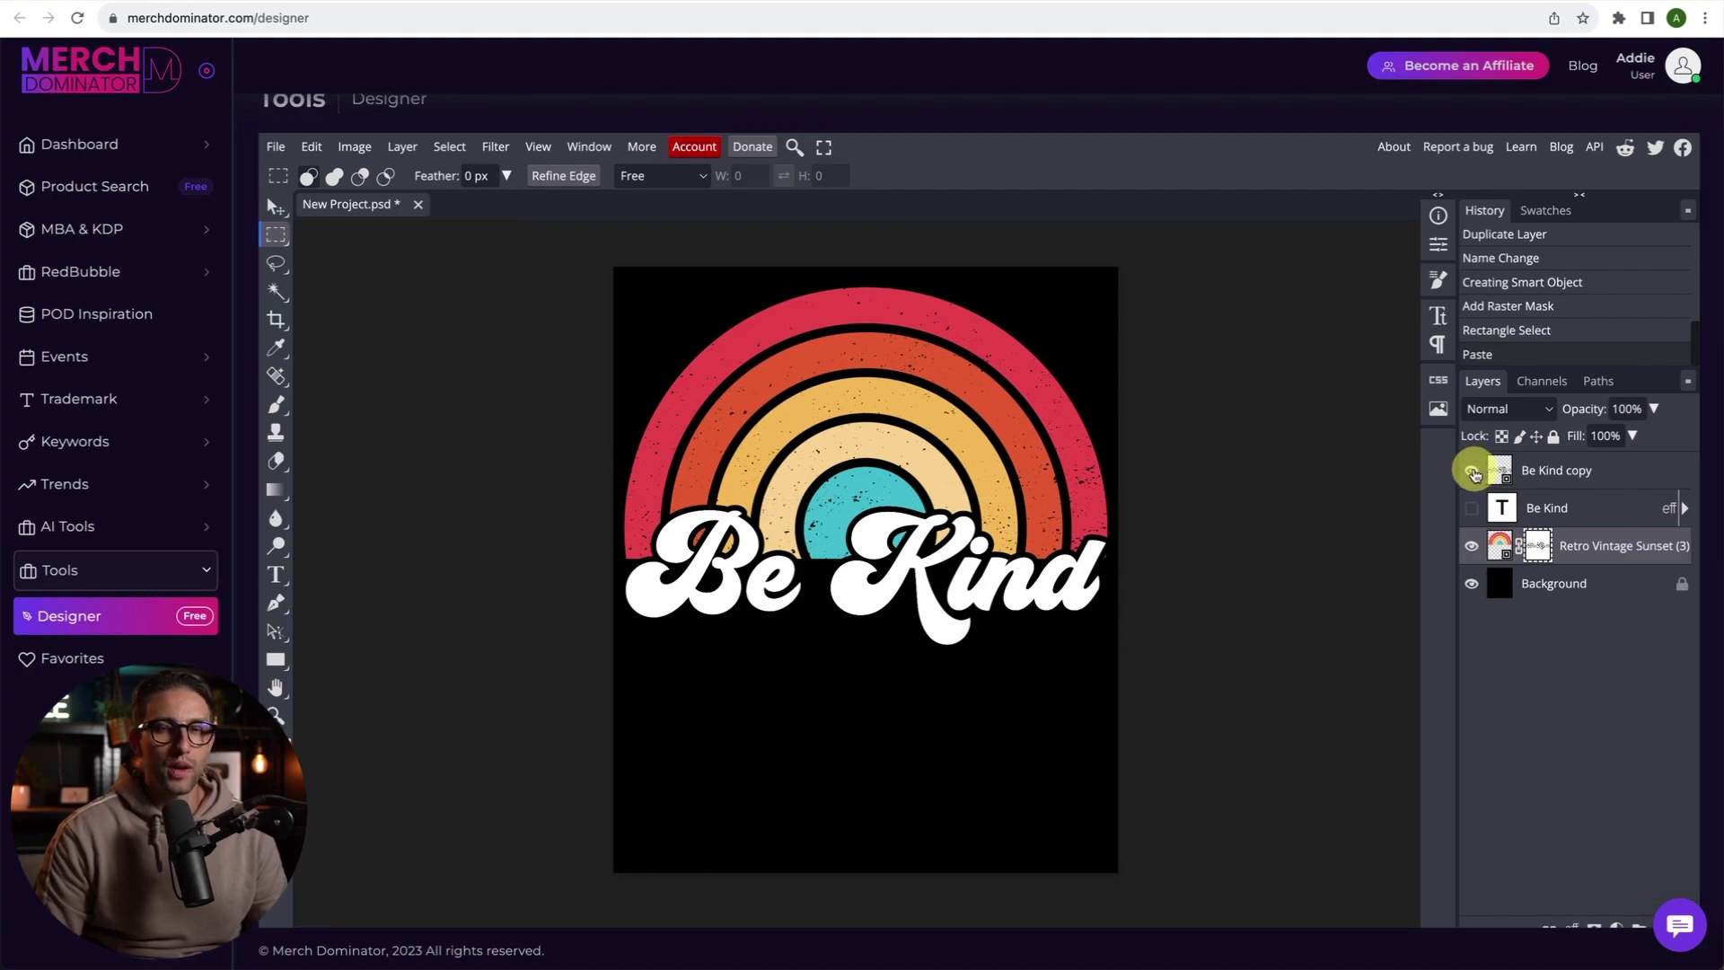
{"action": "scroll", "coordinate": [1474, 470], "scroll_direction": "up", "scroll_amount": 1}
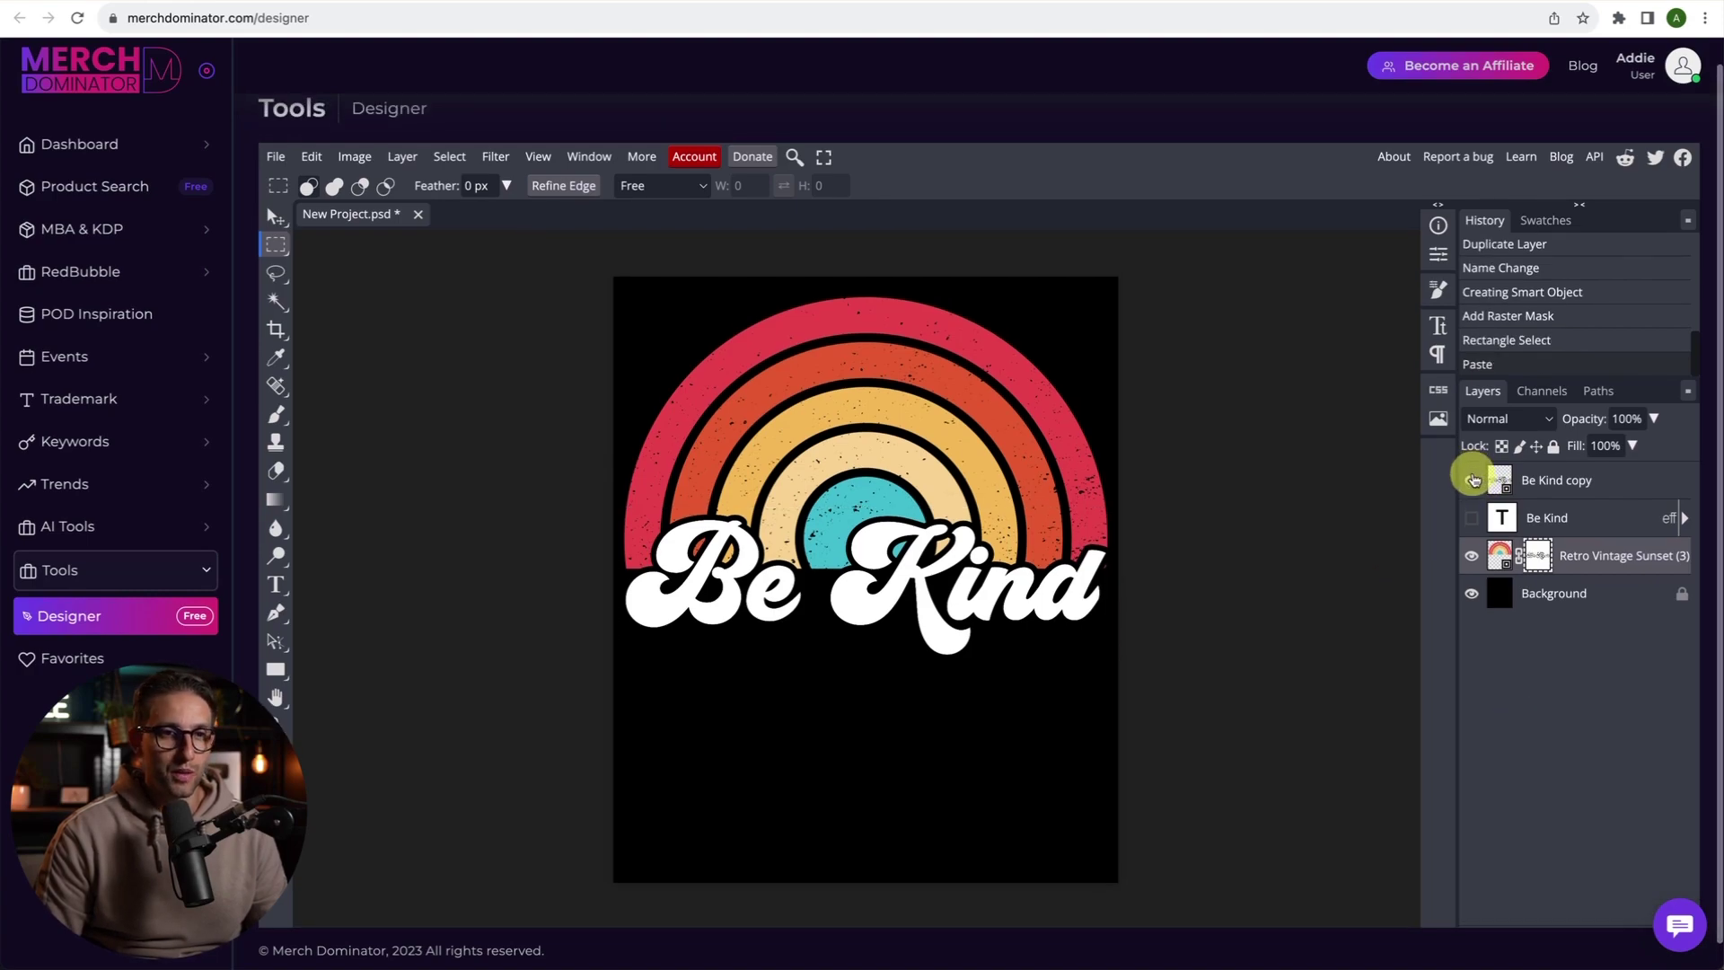
{"action": "left_click", "coordinate": [1472, 471]}
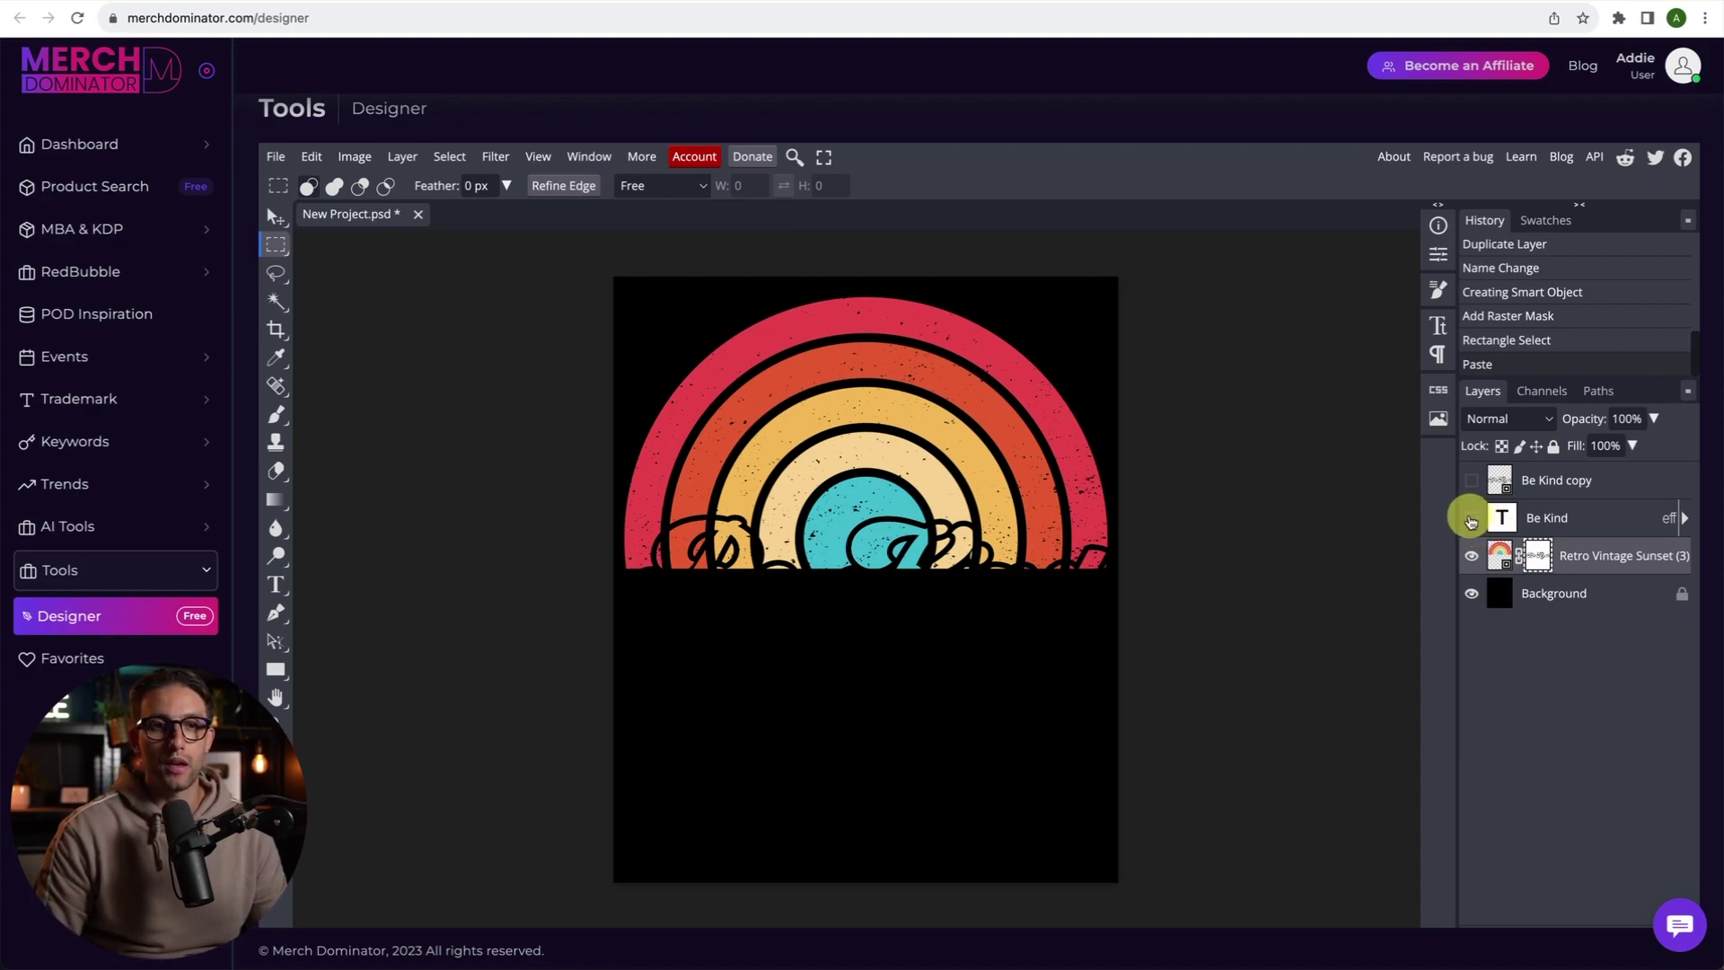
{"action": "left_click", "coordinate": [1471, 520]}
{"action": "scroll", "coordinate": [1473, 574], "scroll_direction": "down", "scroll_amount": 1}
{"action": "left_click", "coordinate": [1471, 573]}
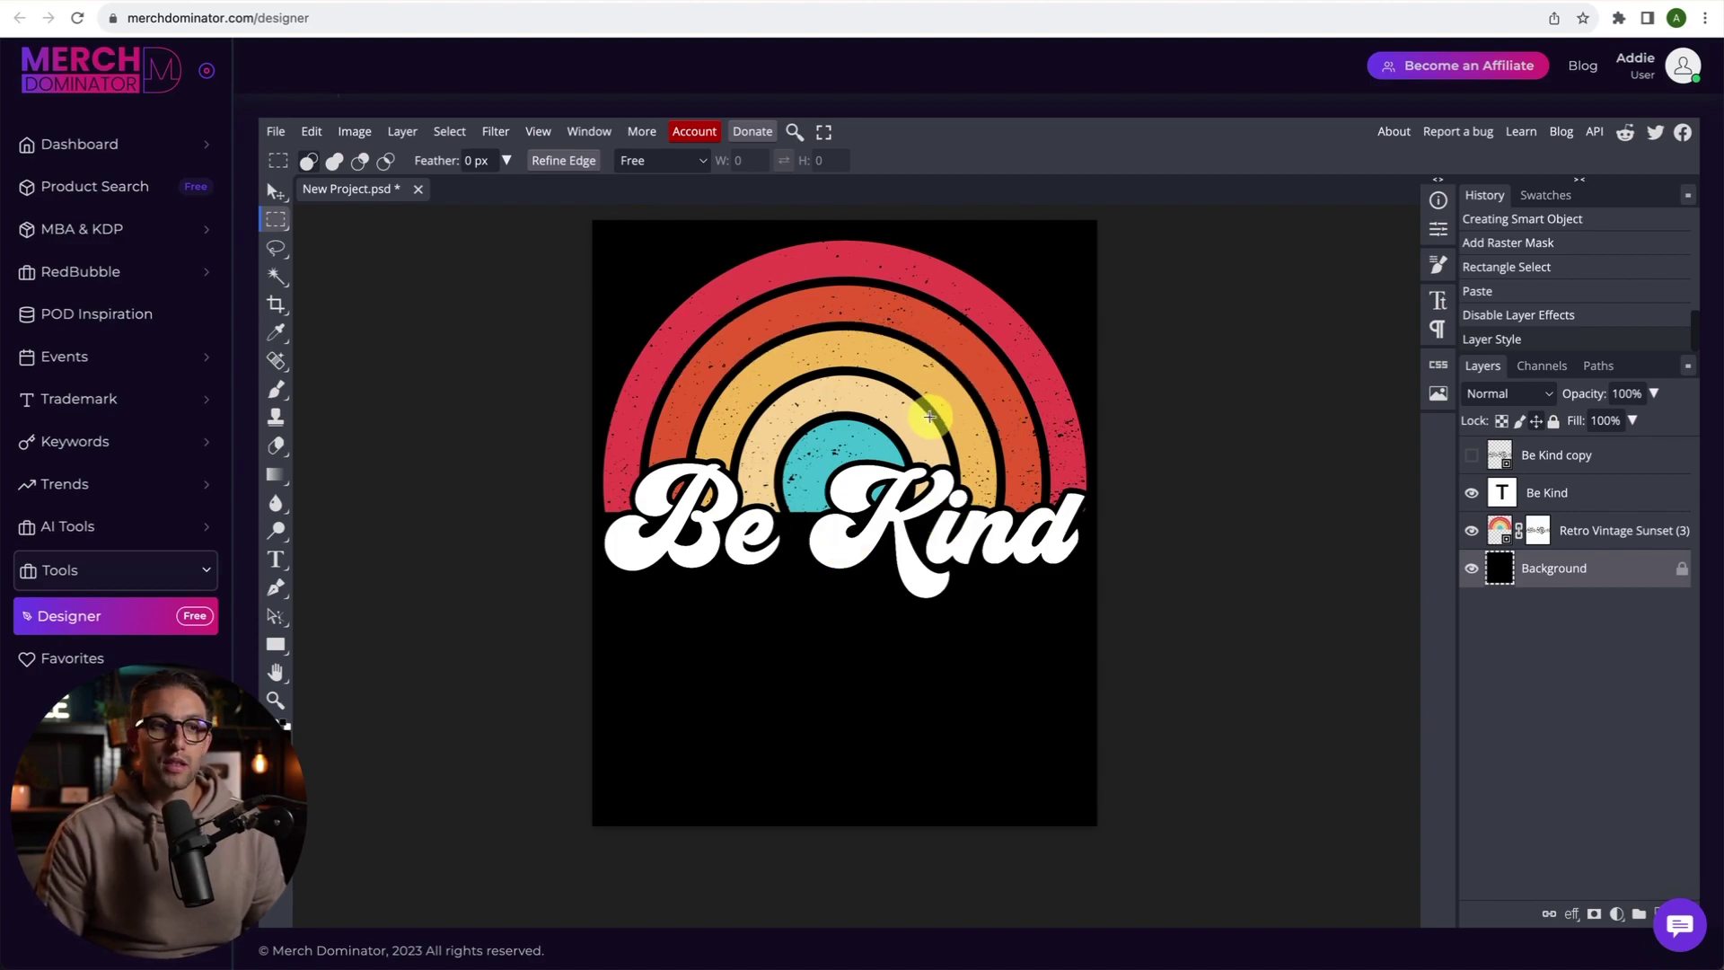
Duplicate the Be Kind text and masked Retro Vintage Sunset layers and merge the duplicates into one layer.
{"action": "left_click", "coordinate": [1573, 522]}
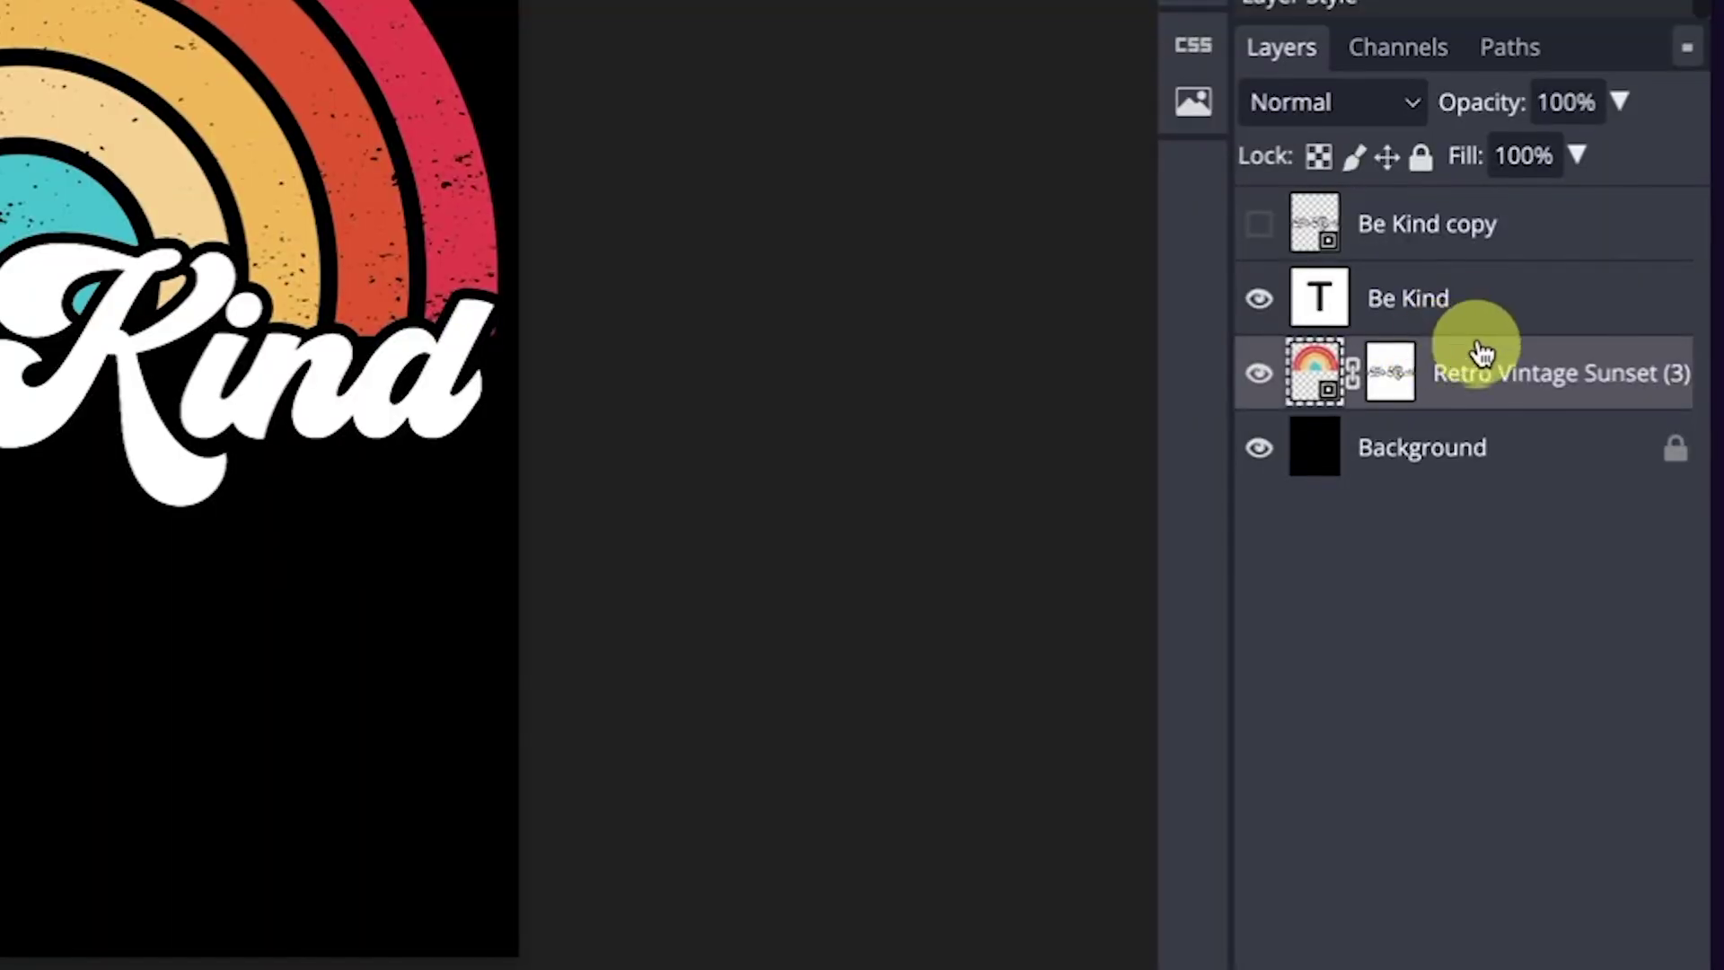
{"action": "left_click", "coordinate": [1563, 496], "text": "shift"}
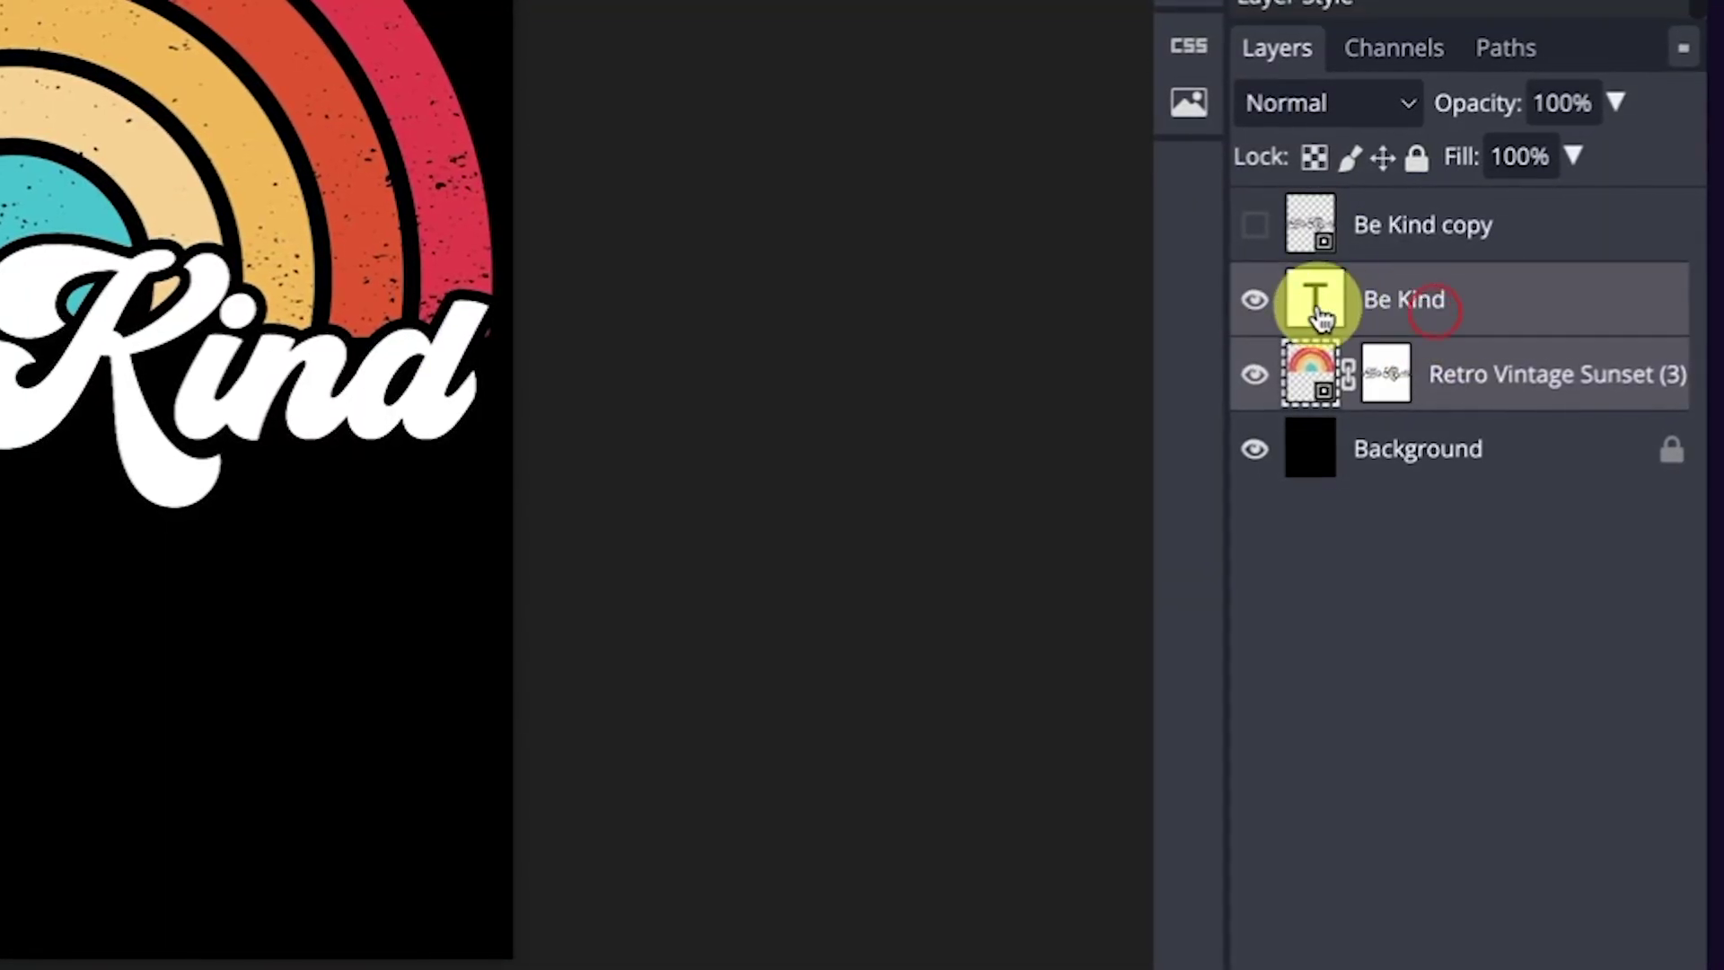
{"action": "right_click", "coordinate": [1484, 305]}
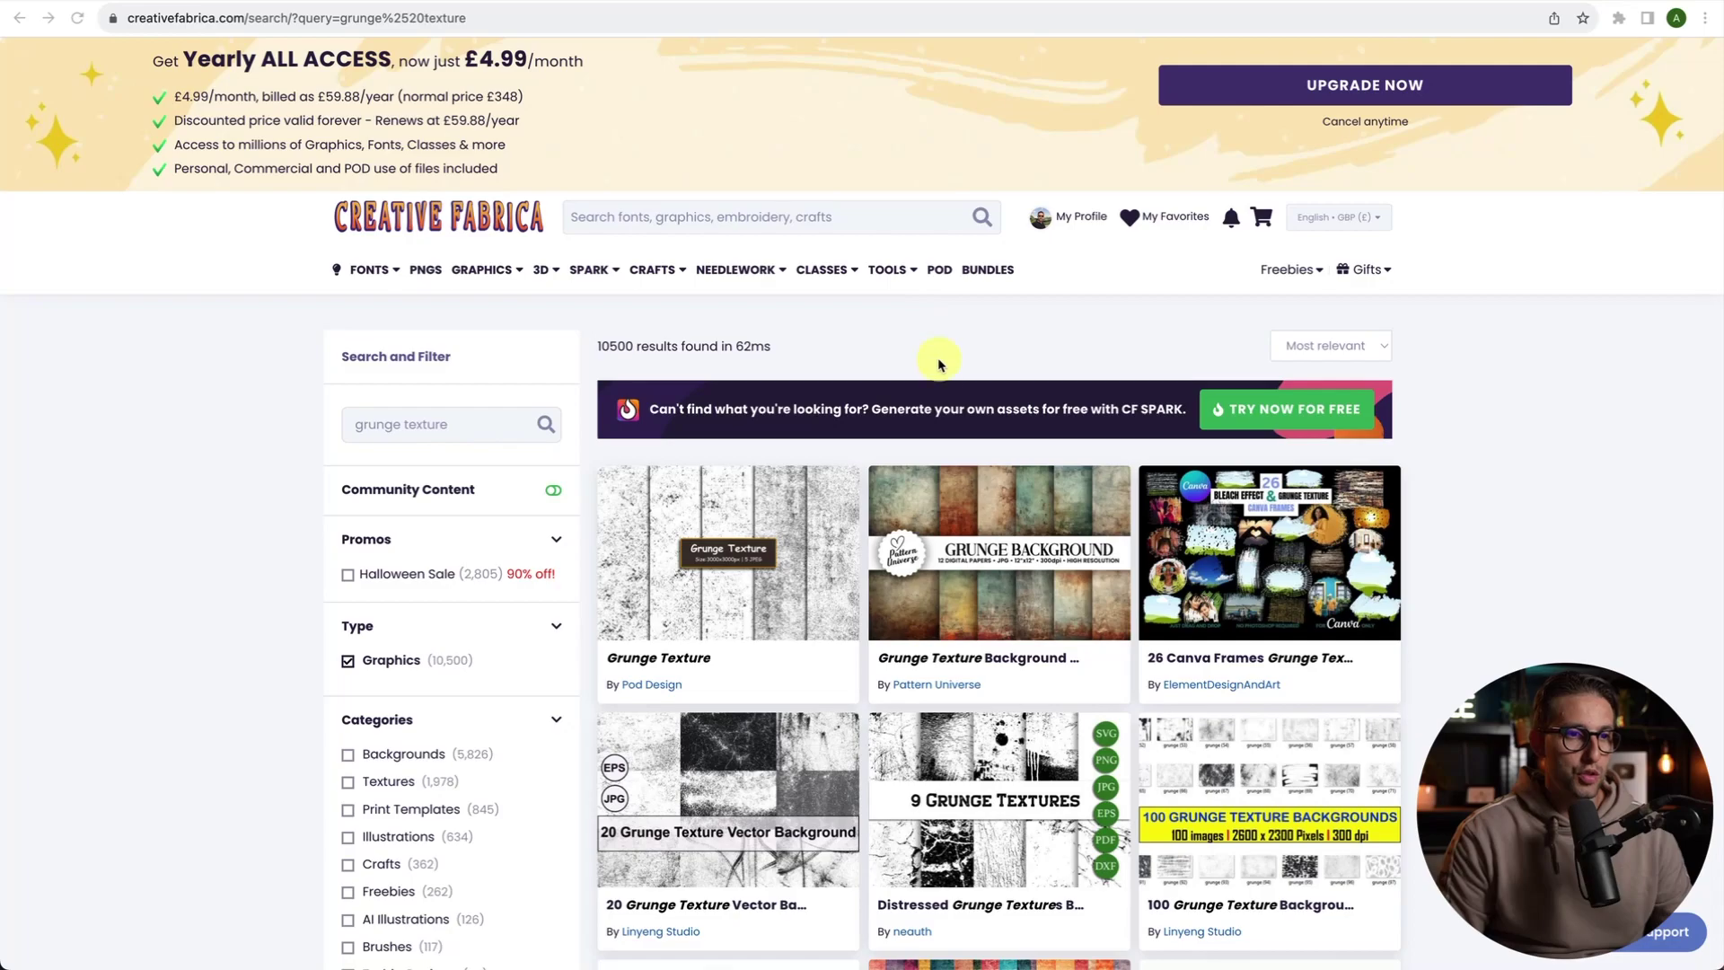
Browse grunge textures on Creative Fabrica and select the white area of the RSCO-Photocopy038 texture in the Designer with the Magic Wand.
{"action": "scroll", "coordinate": [938, 357], "scroll_direction": "down", "scroll_amount": 4}
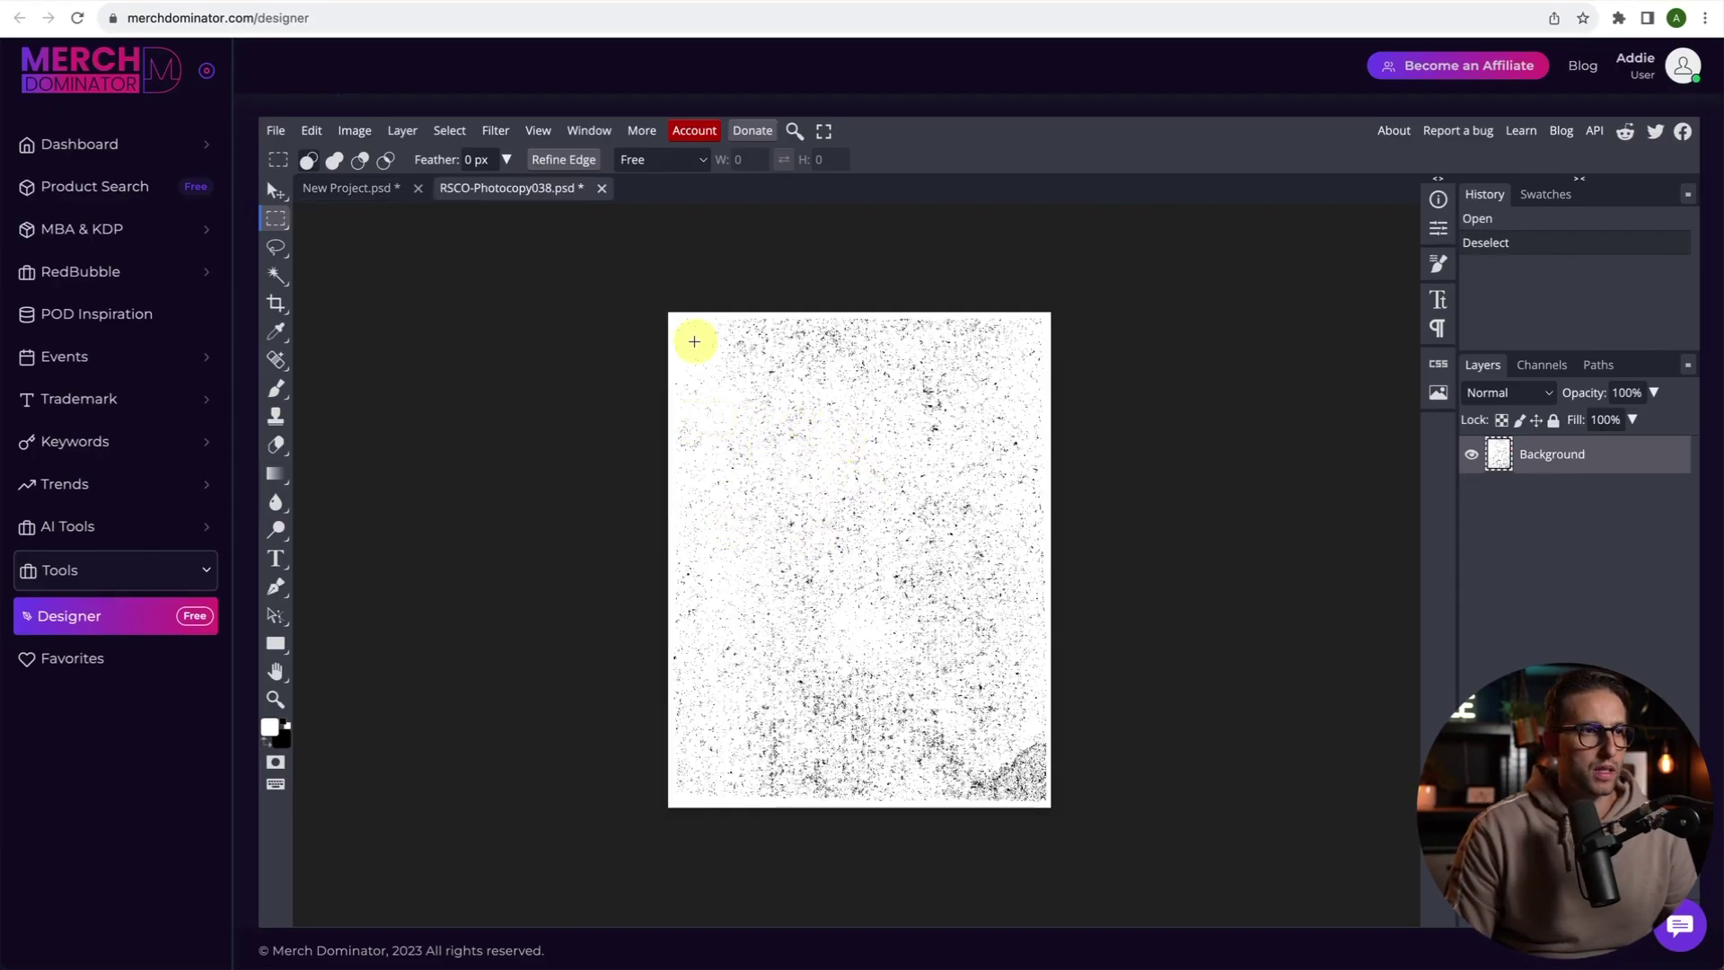
{"action": "left_click", "coordinate": [277, 275]}
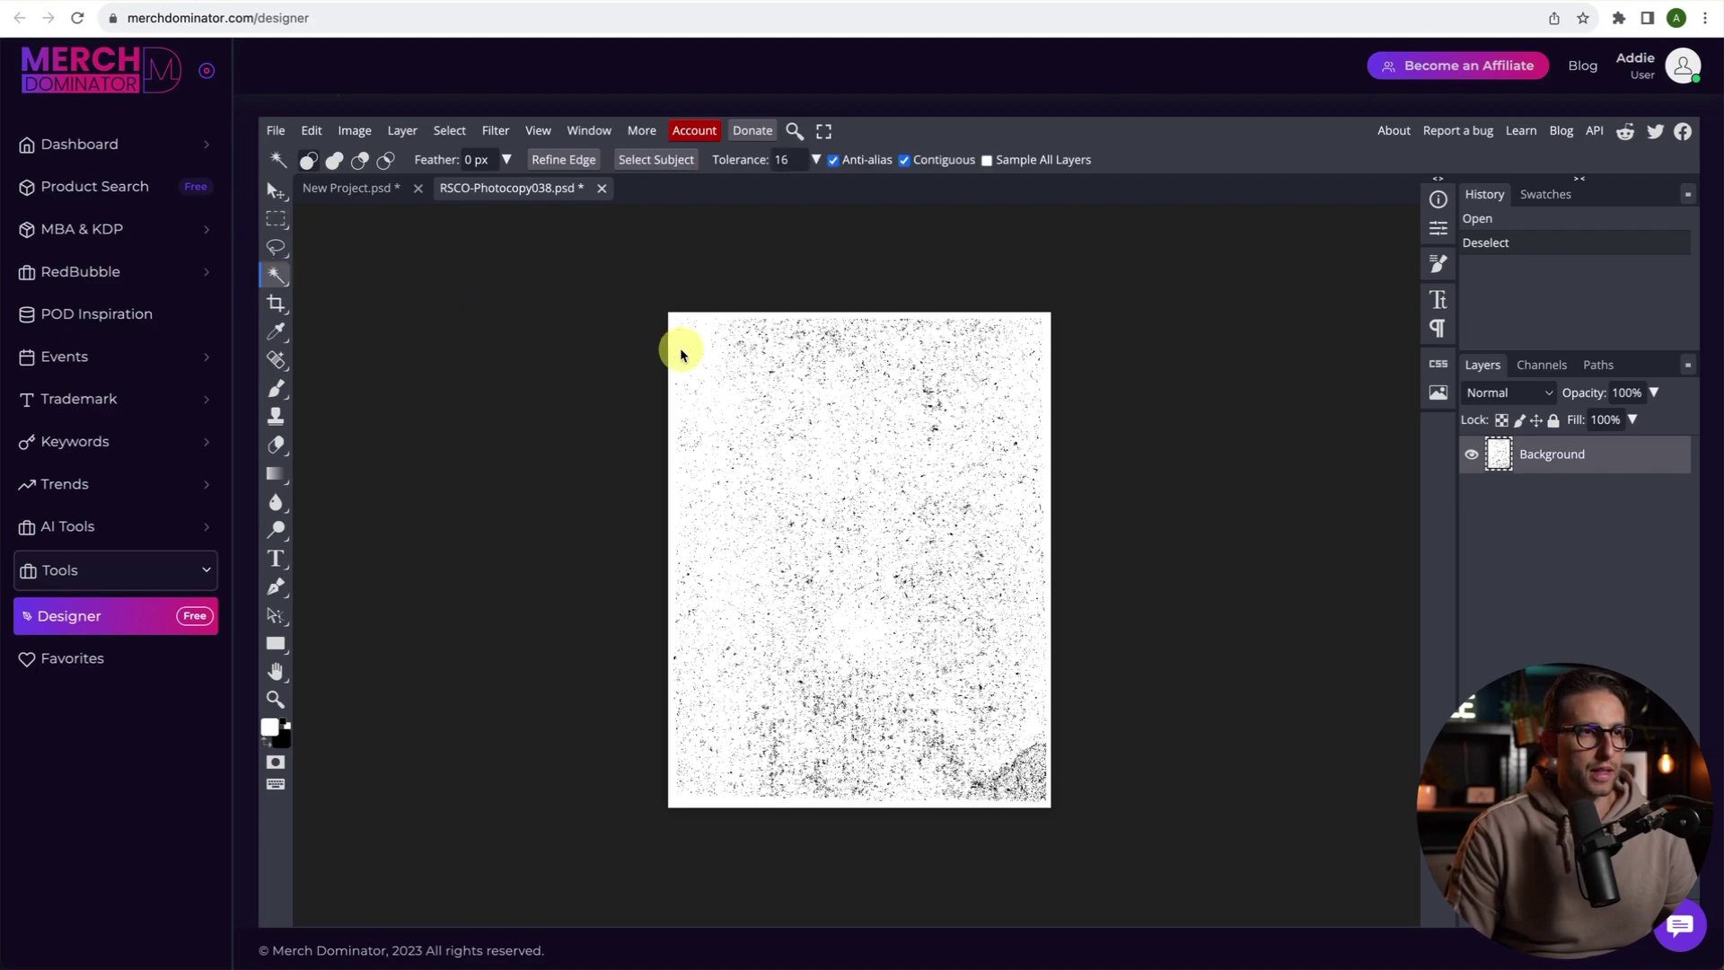
{"action": "left_click", "coordinate": [774, 357]}
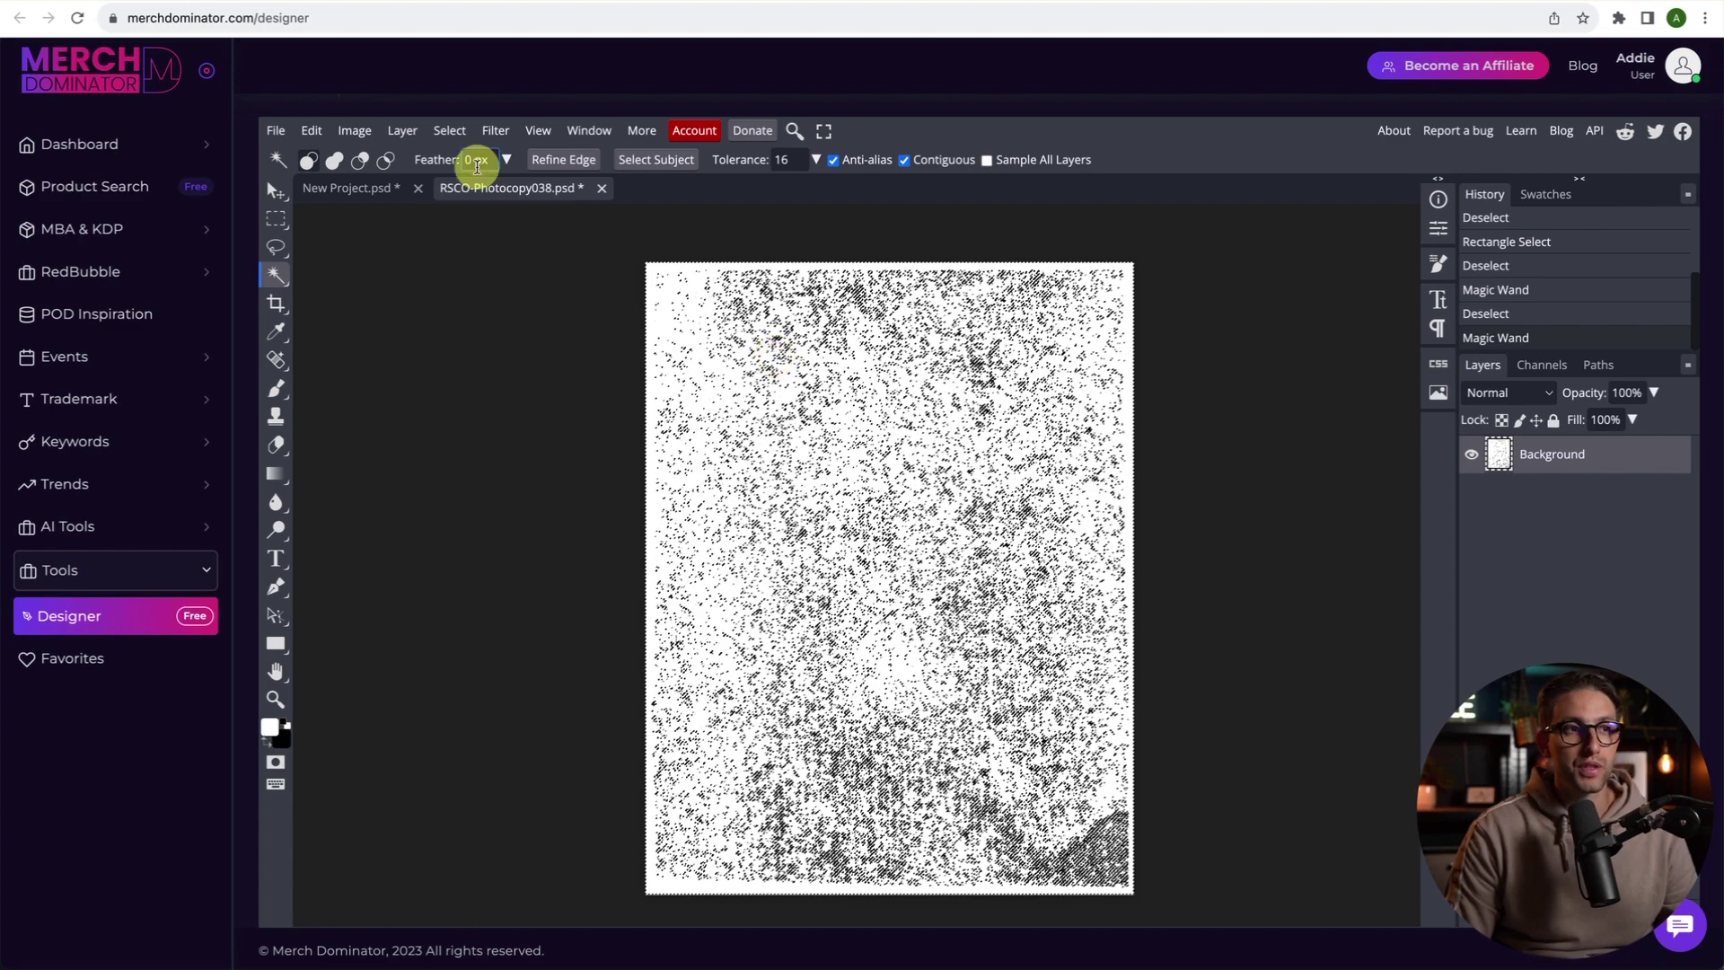
Give the merged Be Kind copy 2 layer a raster mask containing the grunge texture, and hide the unmerged text and rainbow layers.
{"action": "left_click", "coordinate": [356, 191]}
{"action": "left_click", "coordinate": [1531, 494]}
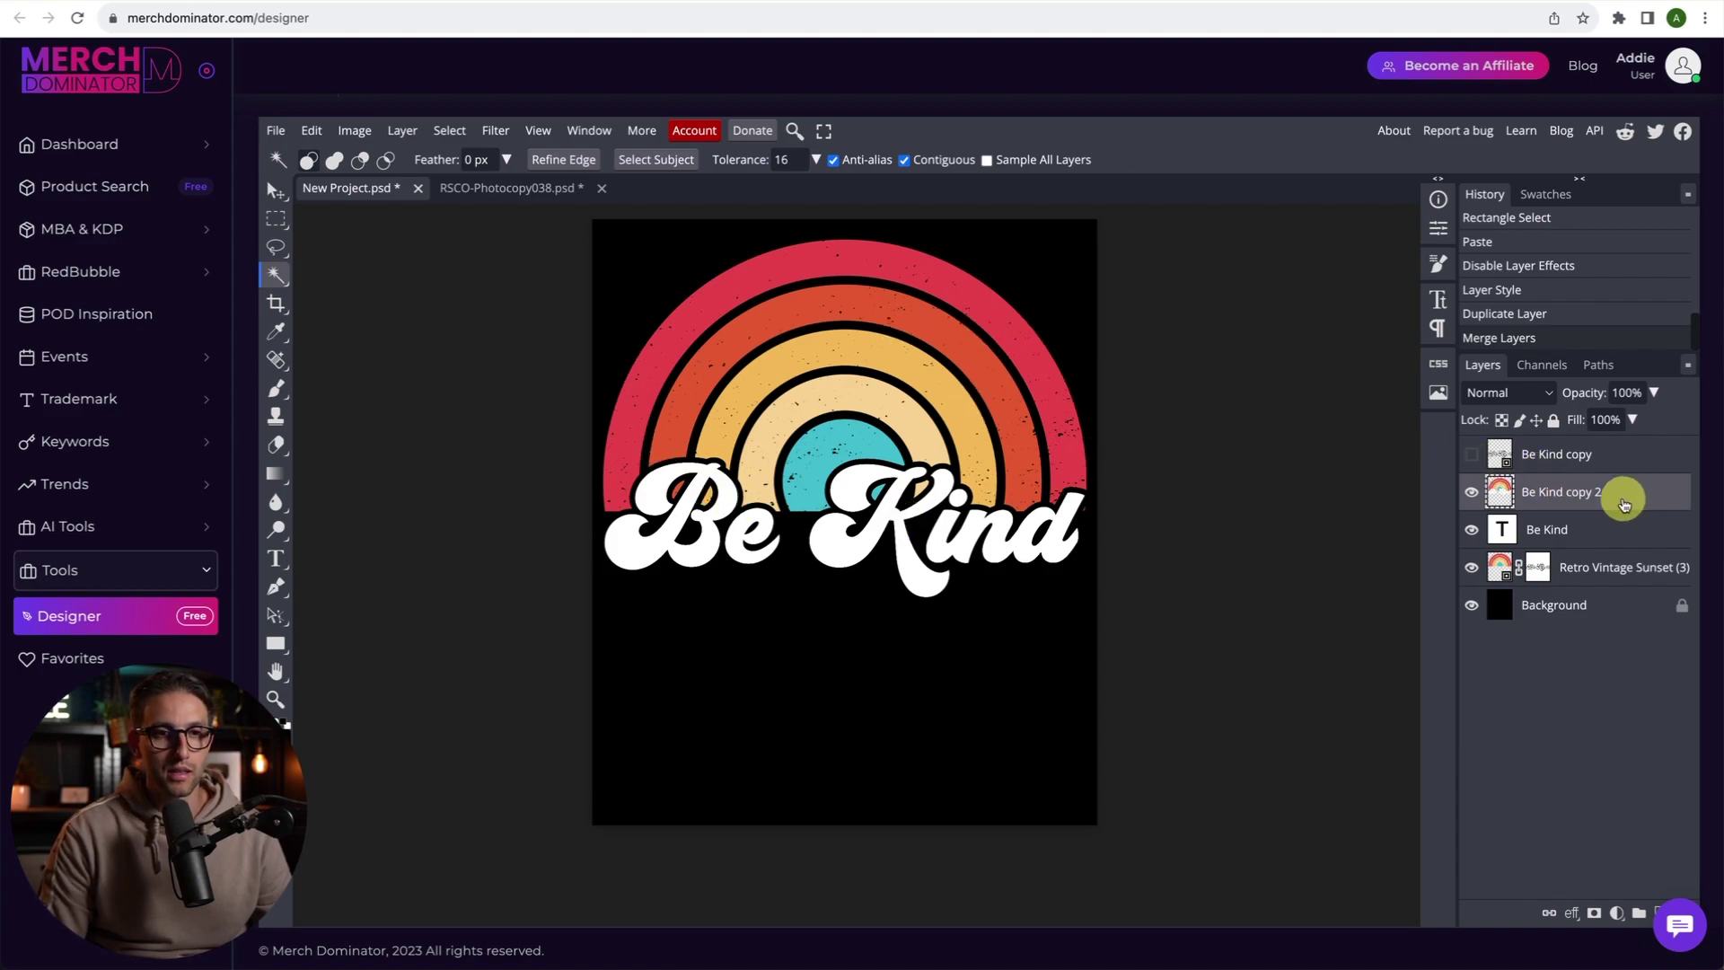
{"action": "left_click", "coordinate": [1594, 913]}
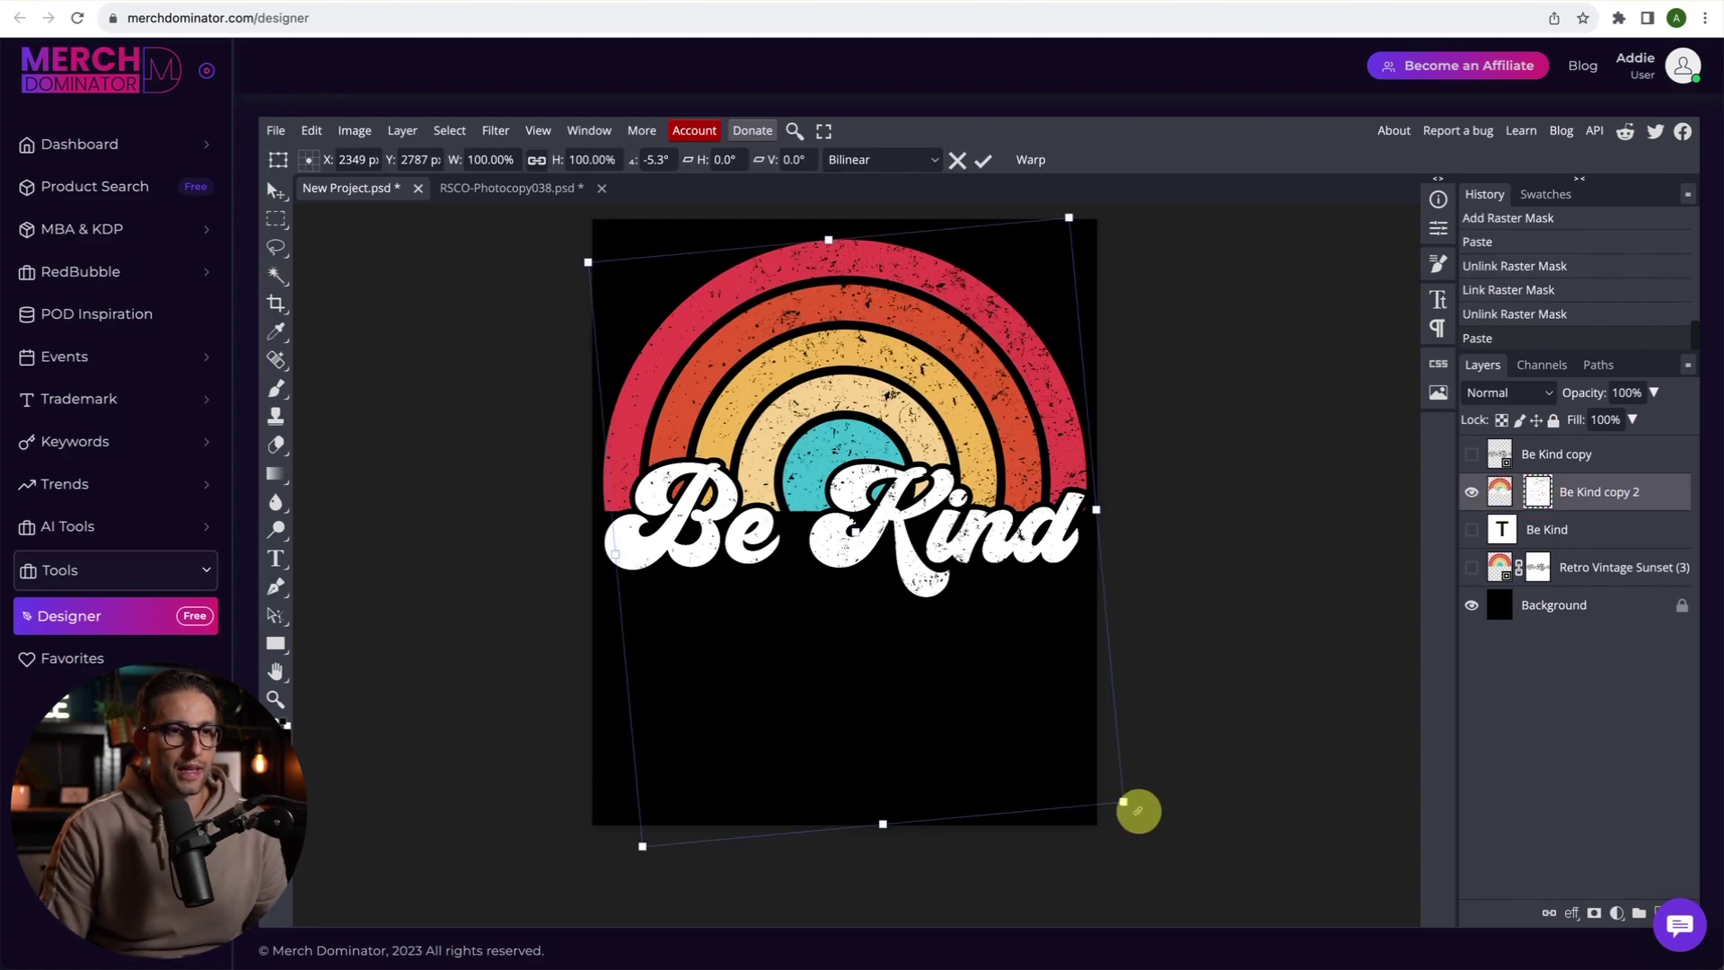
Rotate the grunge texture in the mask to about -89° and position it over the rainbow and text.
{"action": "left_click_drag", "start_coordinate": [1180, 746], "coordinate": [991, 378]}
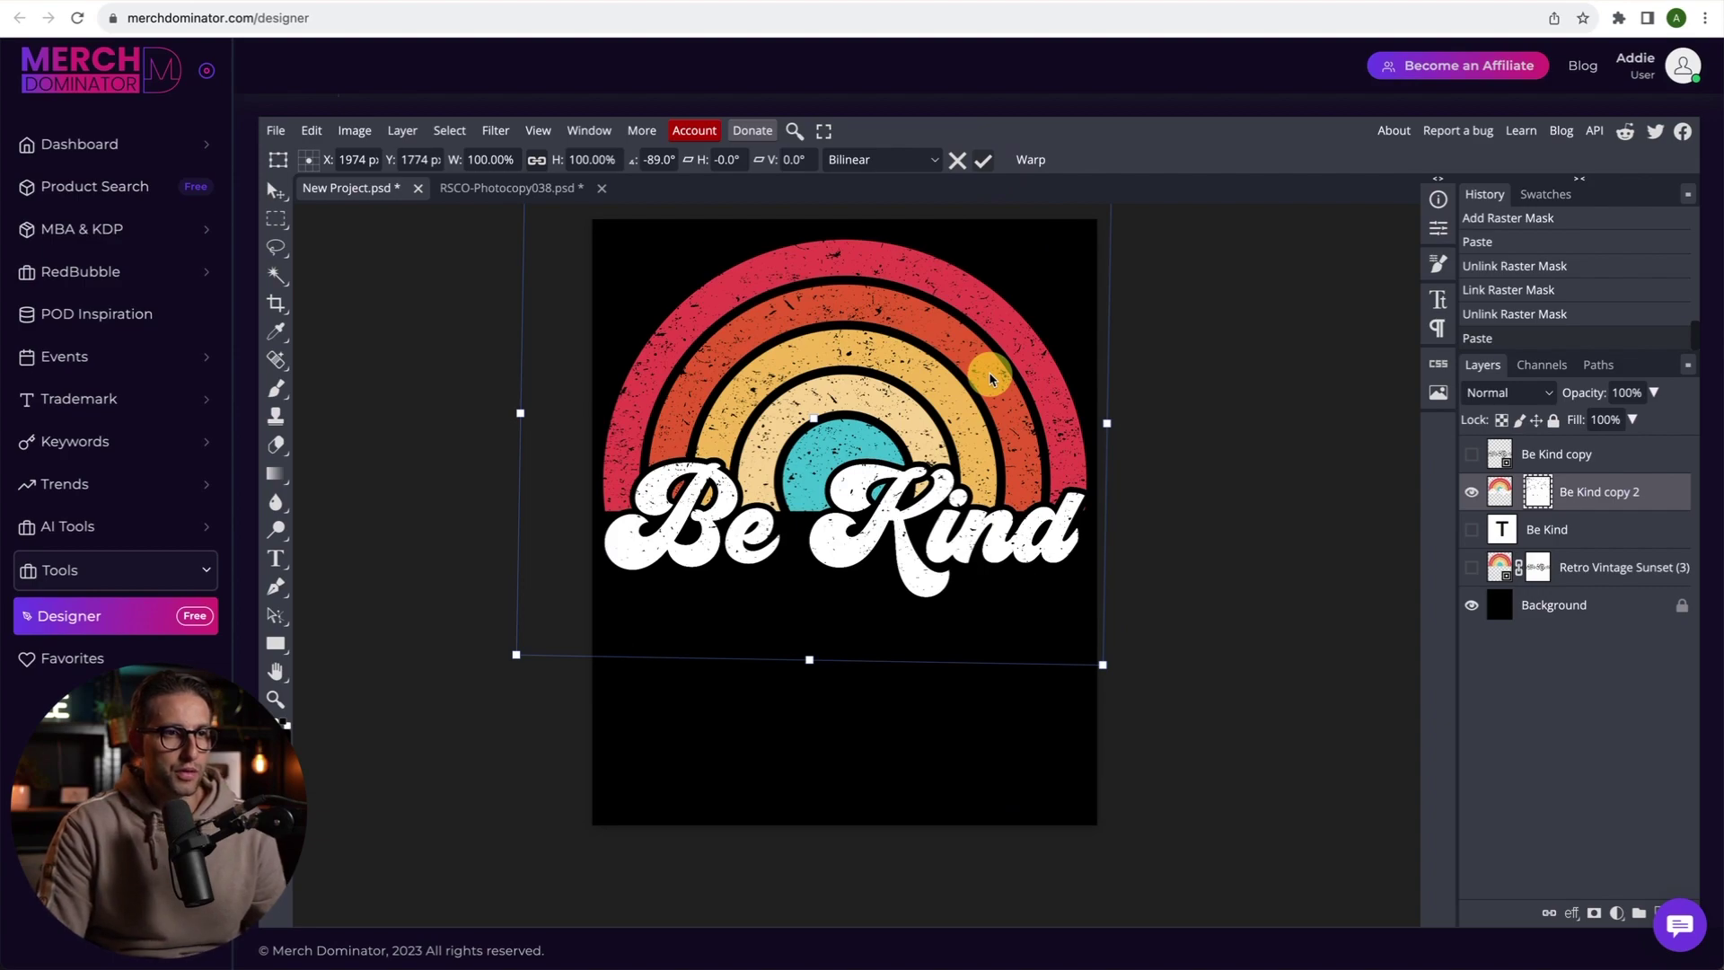
{"action": "key", "text": "Return"}
{"action": "left_click", "coordinate": [1379, 470]}
Export the design as a 4500 × 5400 px PNG named "be kind rainbow" and preview the saved file.
{"action": "left_click", "coordinate": [275, 131]}
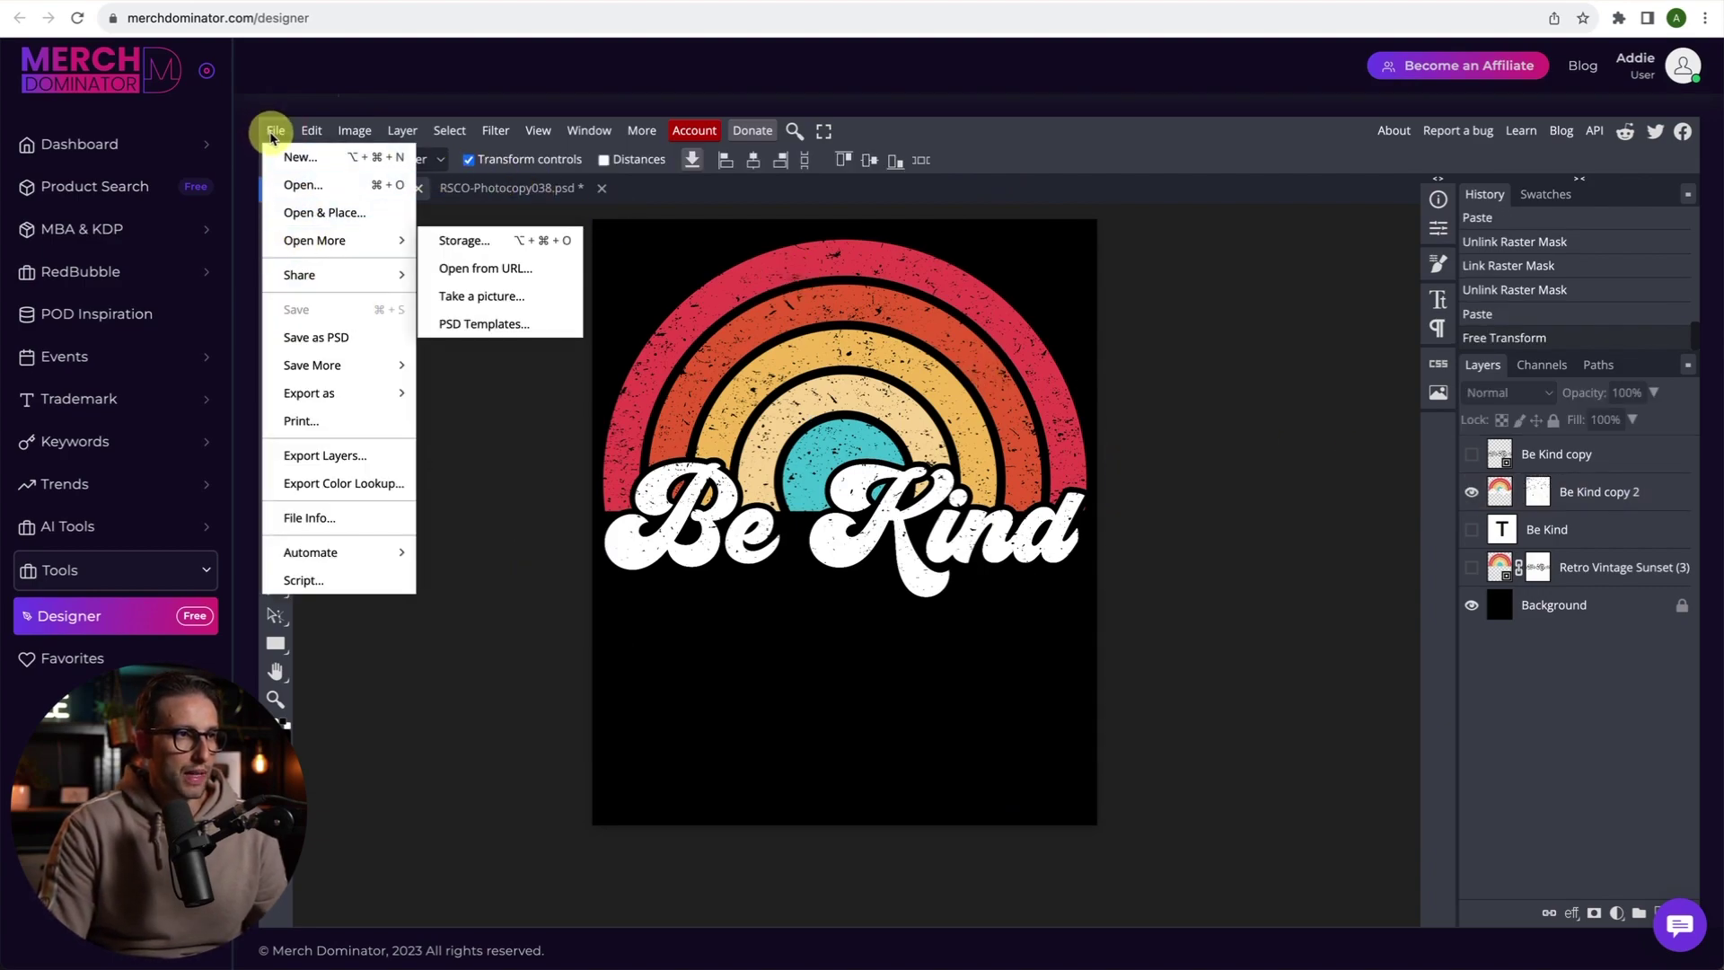
{"action": "mouse_move", "coordinate": [342, 402]}
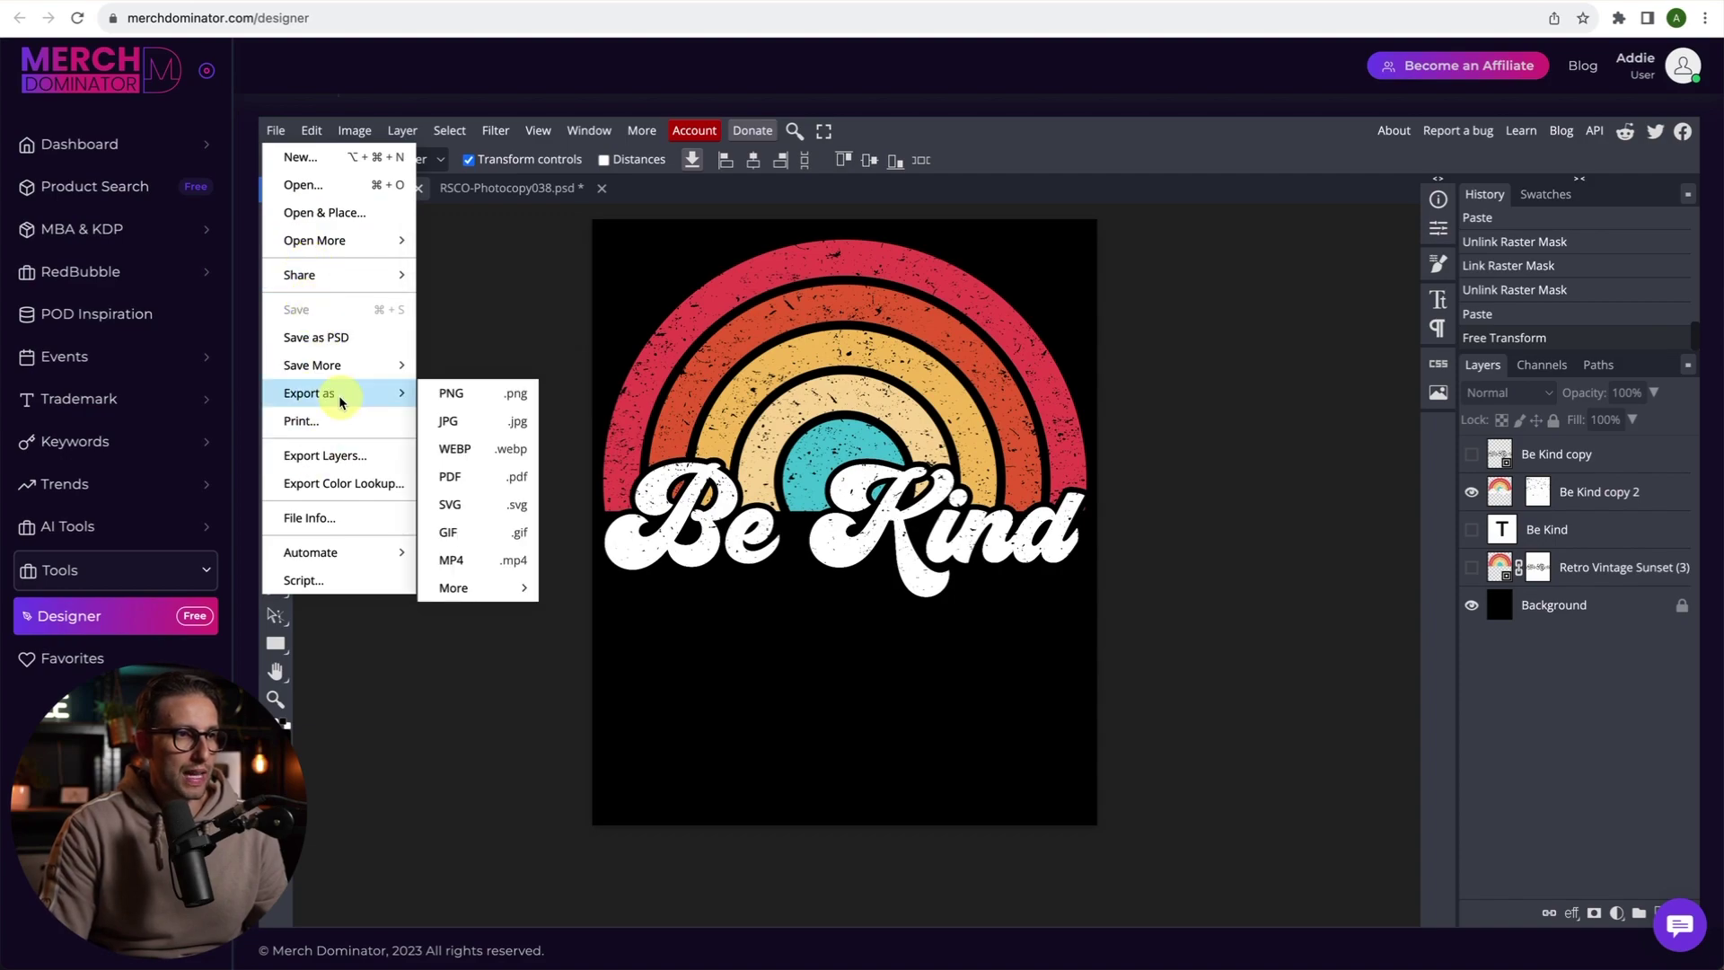
{"action": "left_click", "coordinate": [467, 392]}
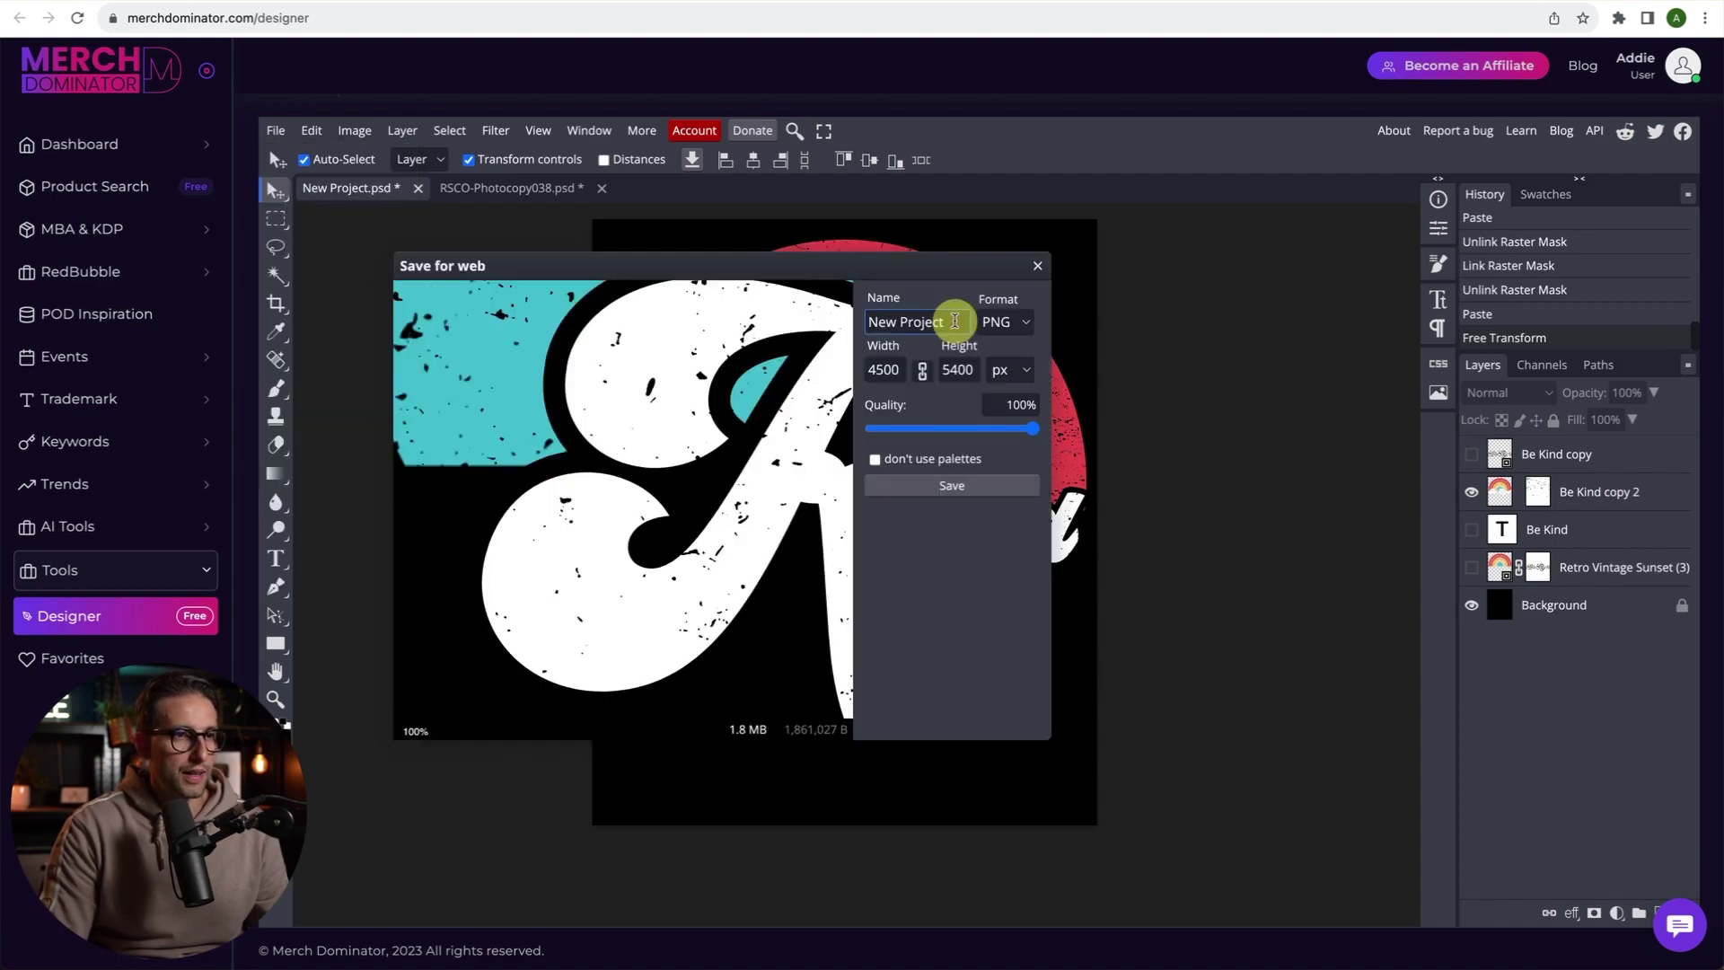
{"action": "left_click_drag", "start_coordinate": [955, 321], "coordinate": [878, 317]}
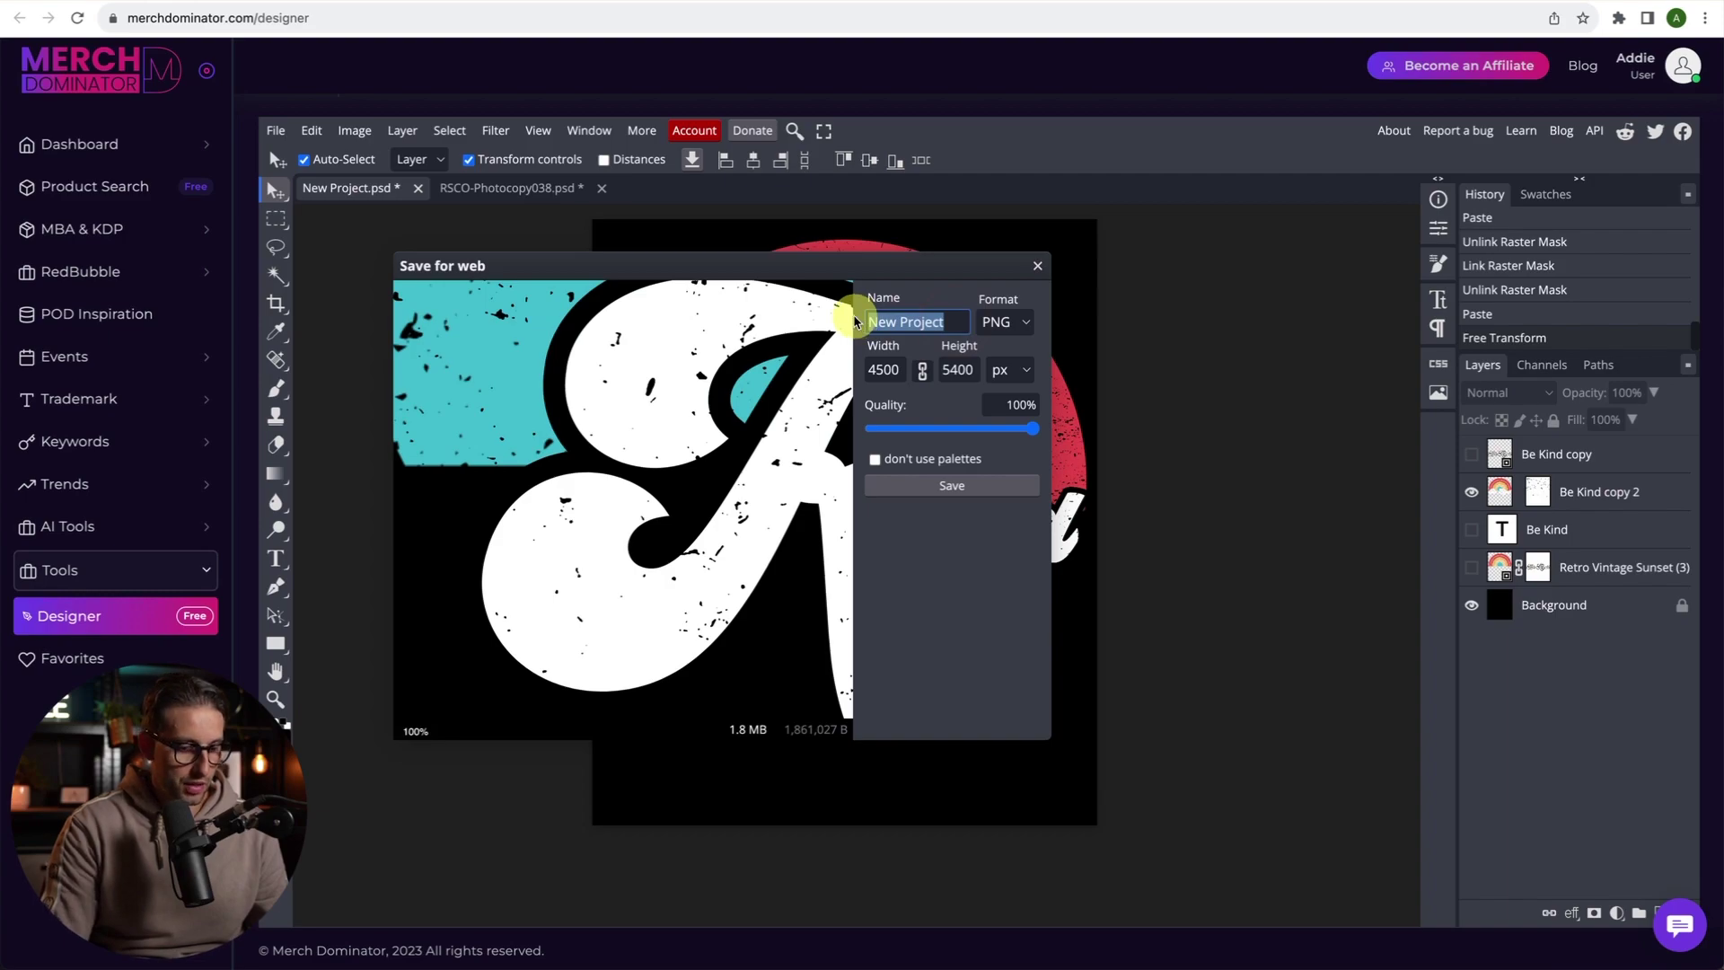
{"action": "type", "text": "be kind rainbow"}
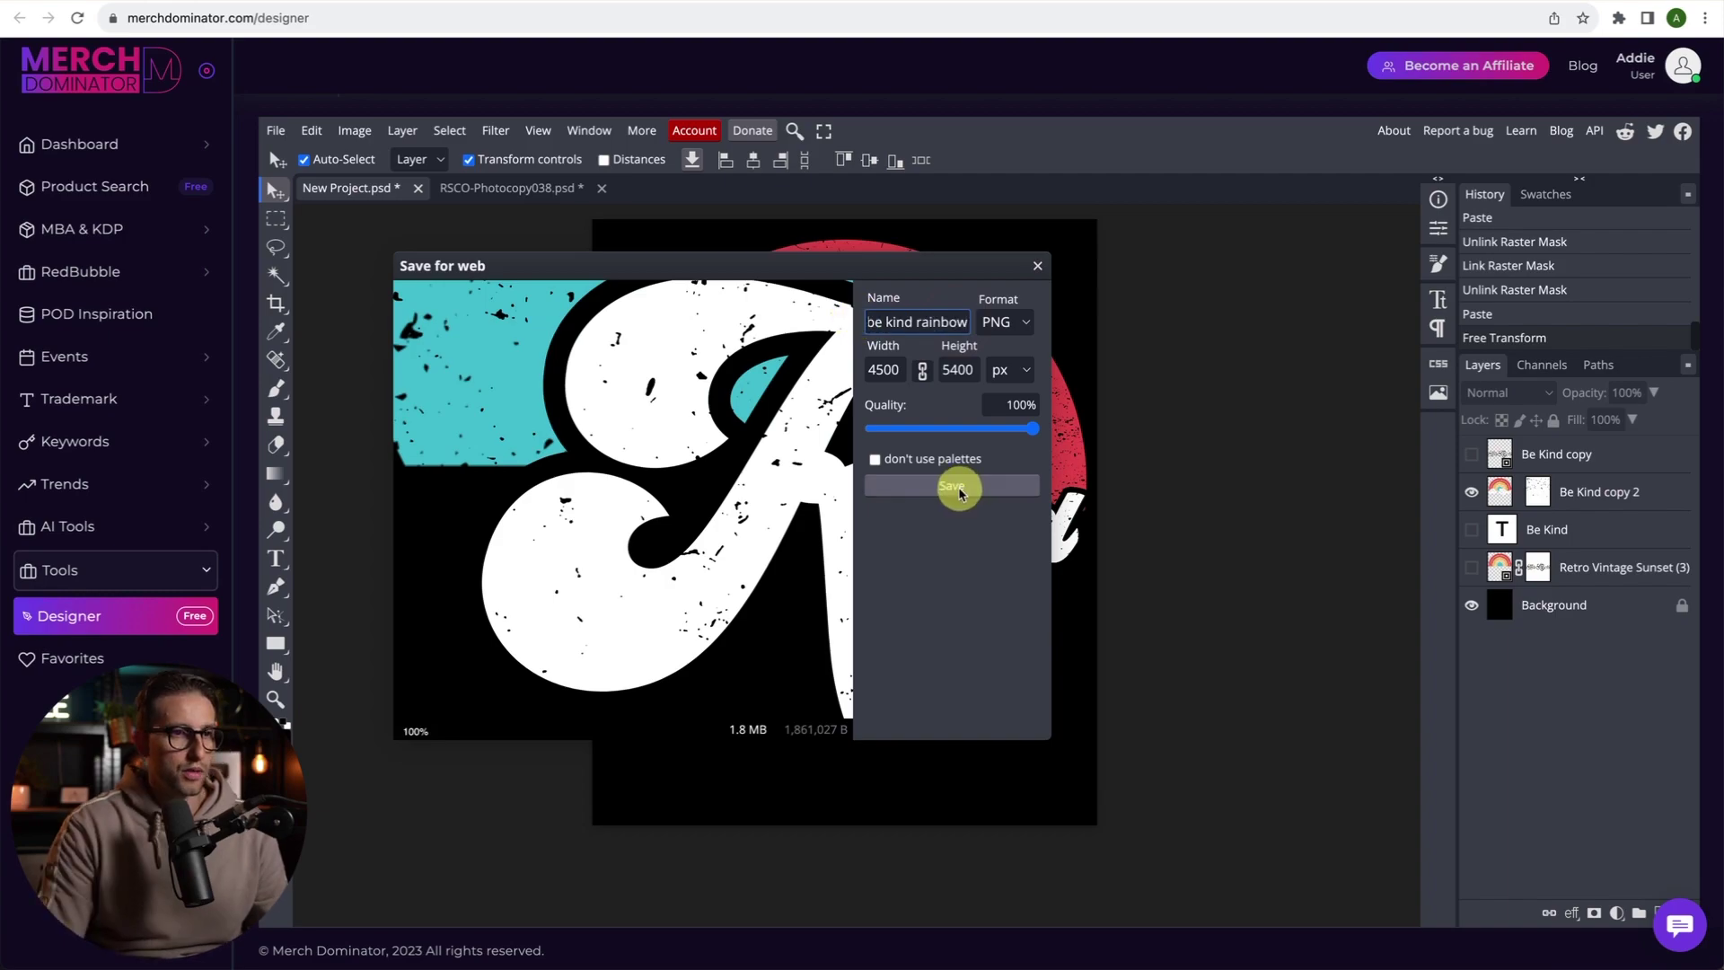
{"action": "left_click", "coordinate": [952, 485]}
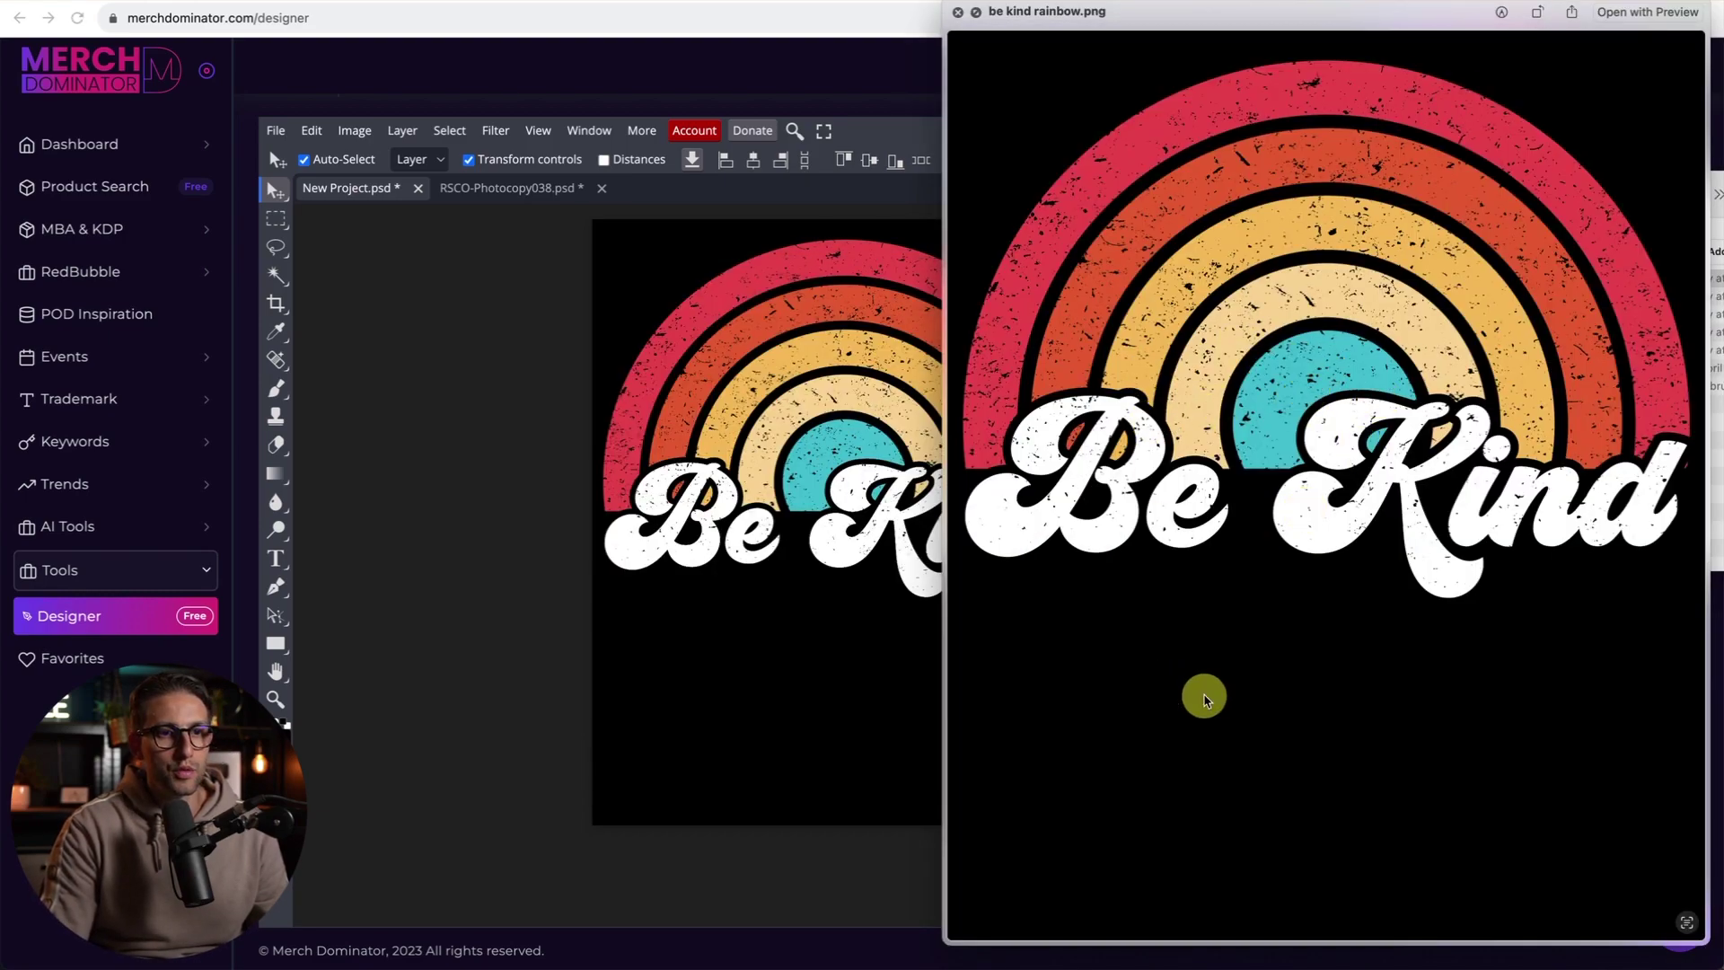
{"action": "key", "text": "space"}
Hide the black Background layer and start exporting the design with a transparent background.
{"action": "left_click", "coordinate": [1472, 604]}
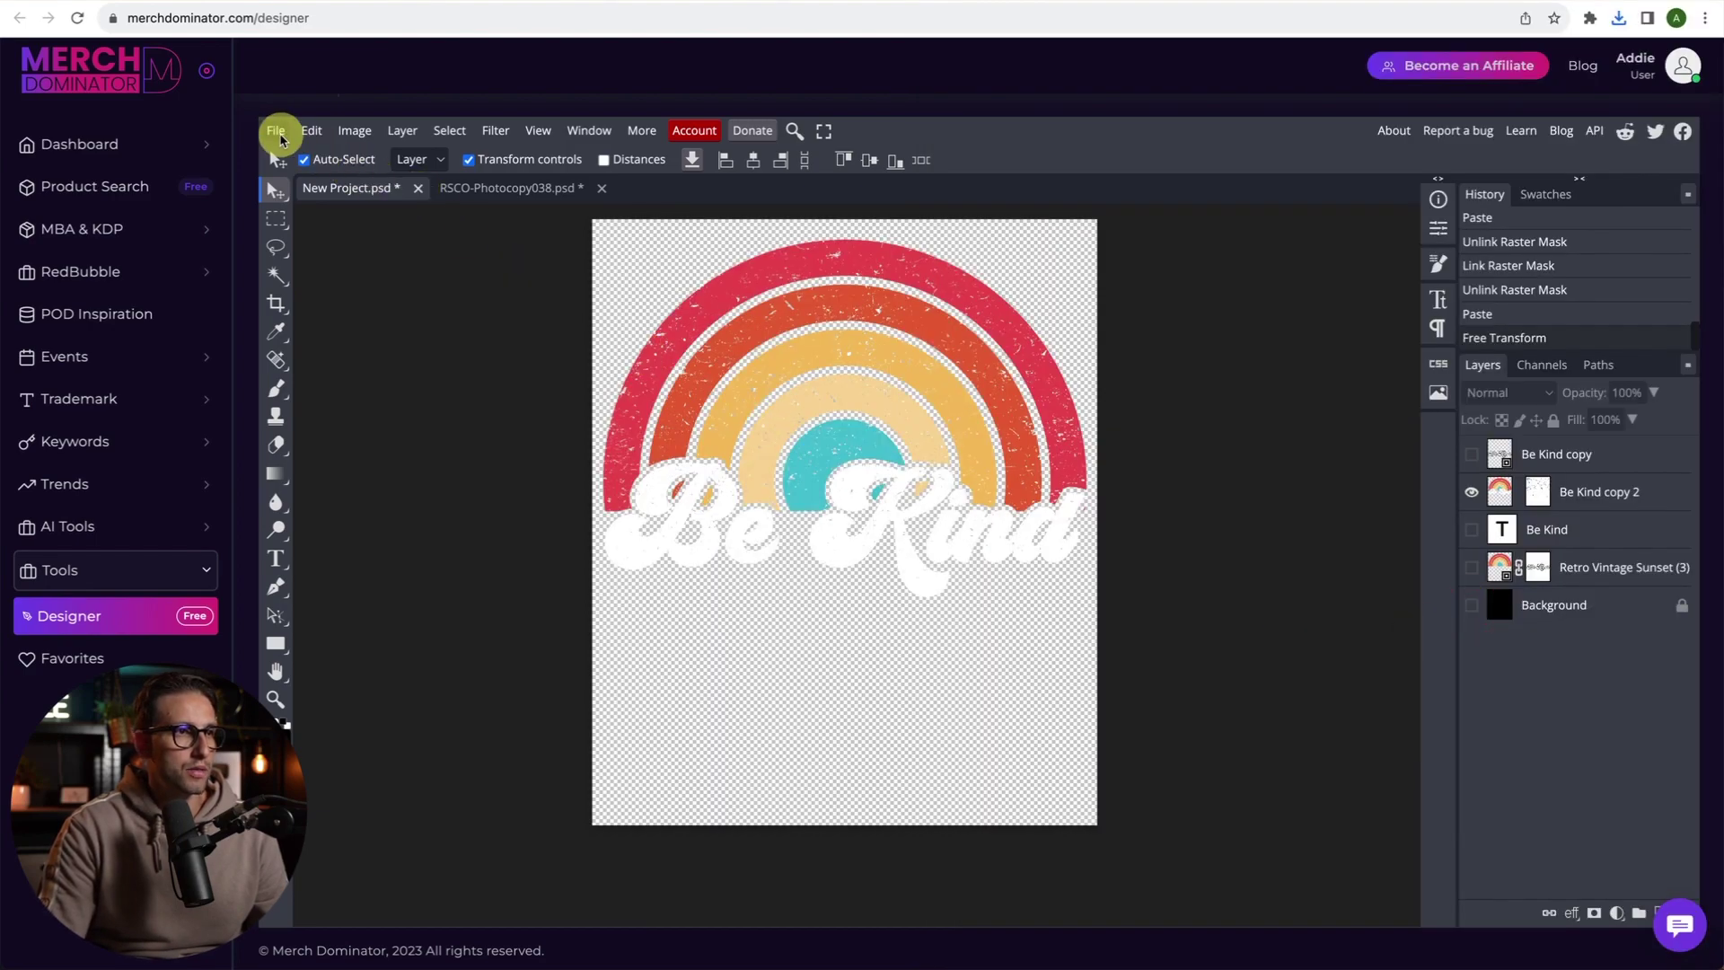
{"action": "left_click", "coordinate": [275, 132]}
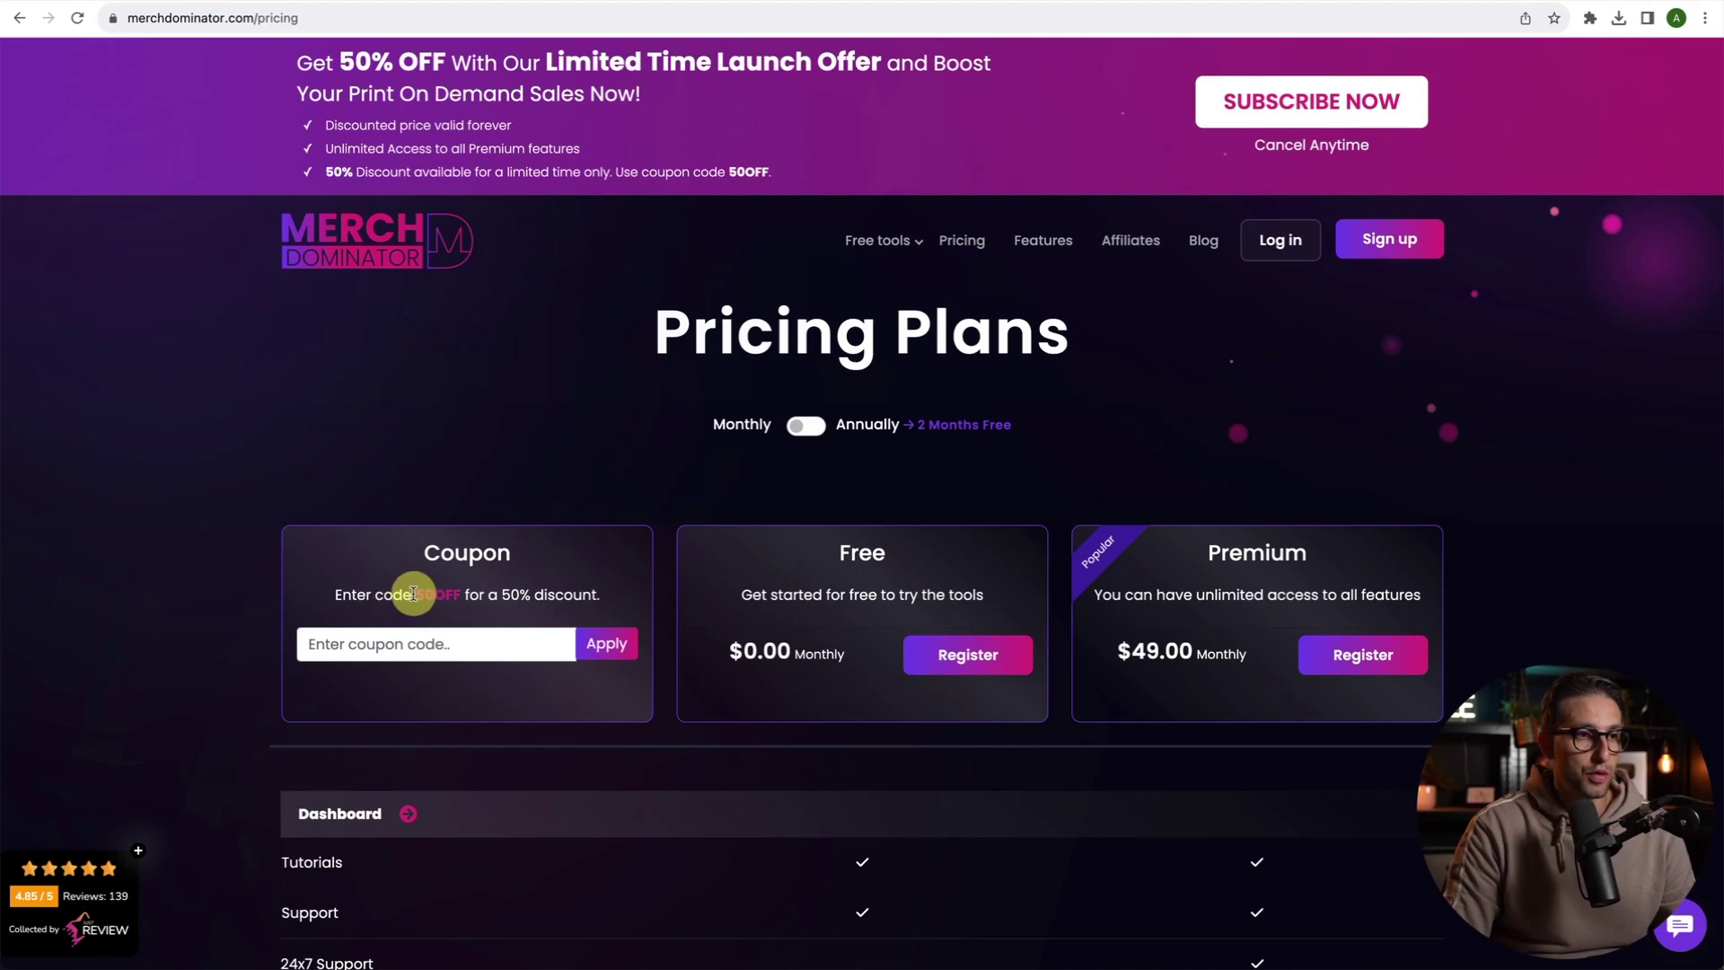
Apply the coupon code 50OFF on the Merch Dominator pricing page and switch the plans to annual billing.
{"action": "left_click", "coordinate": [369, 643]}
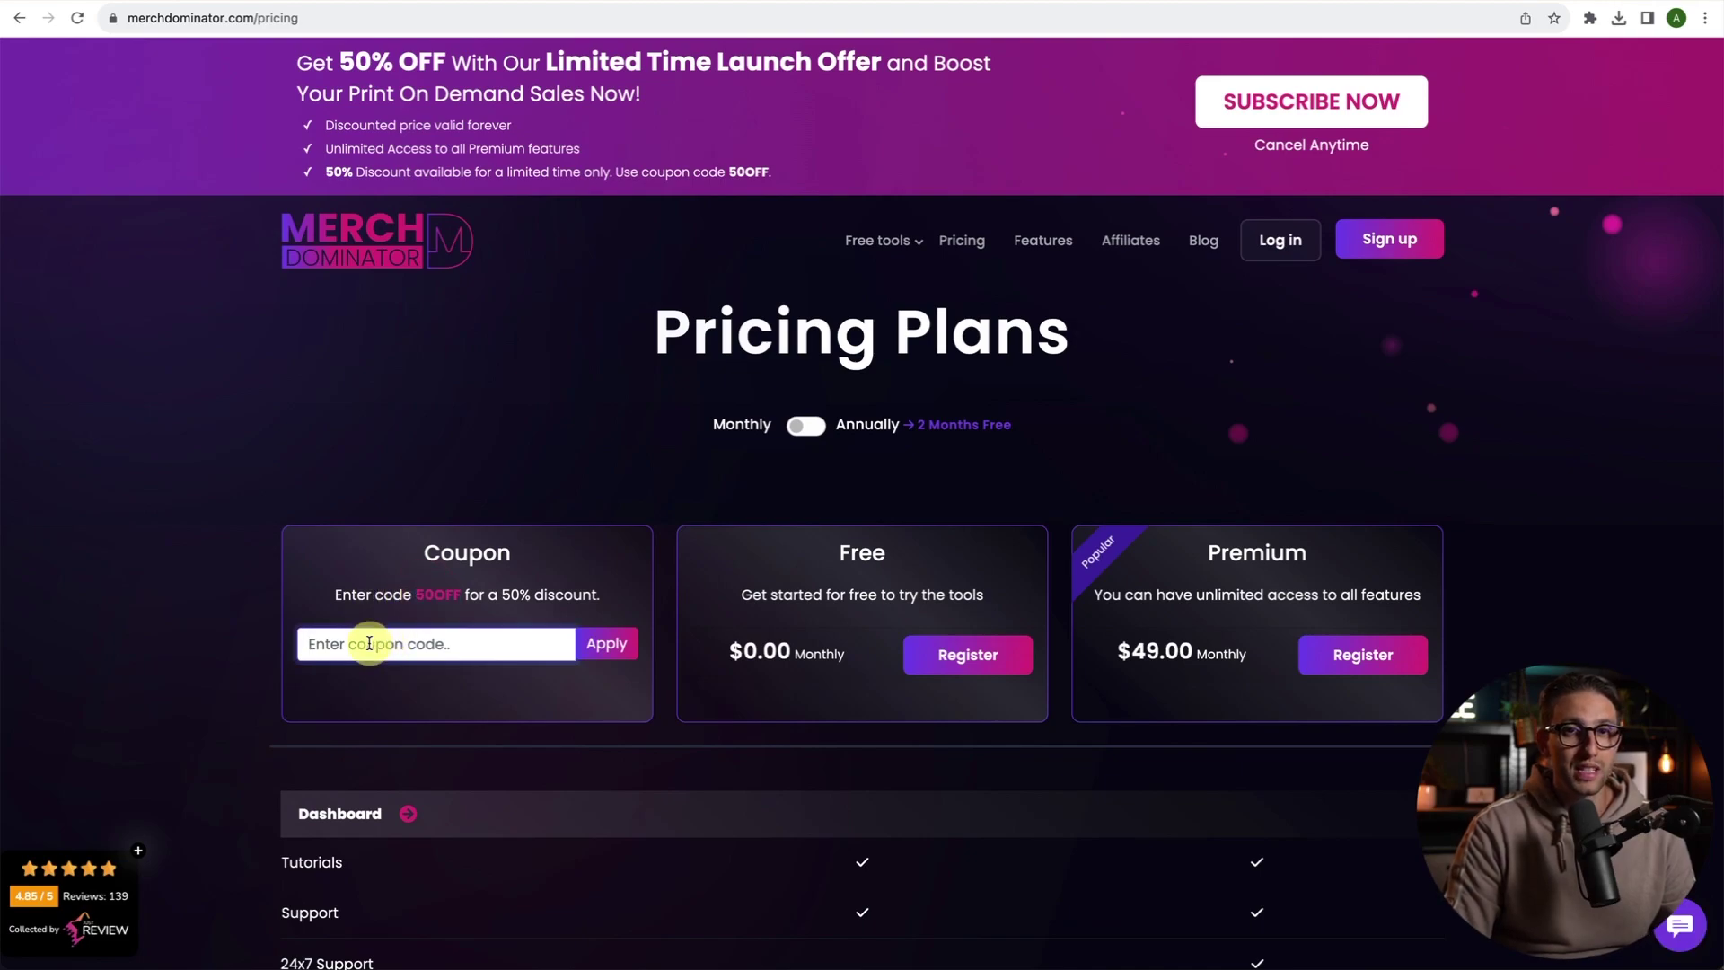
{"action": "type", "text": "50OFF"}
{"action": "left_click", "coordinate": [605, 643]}
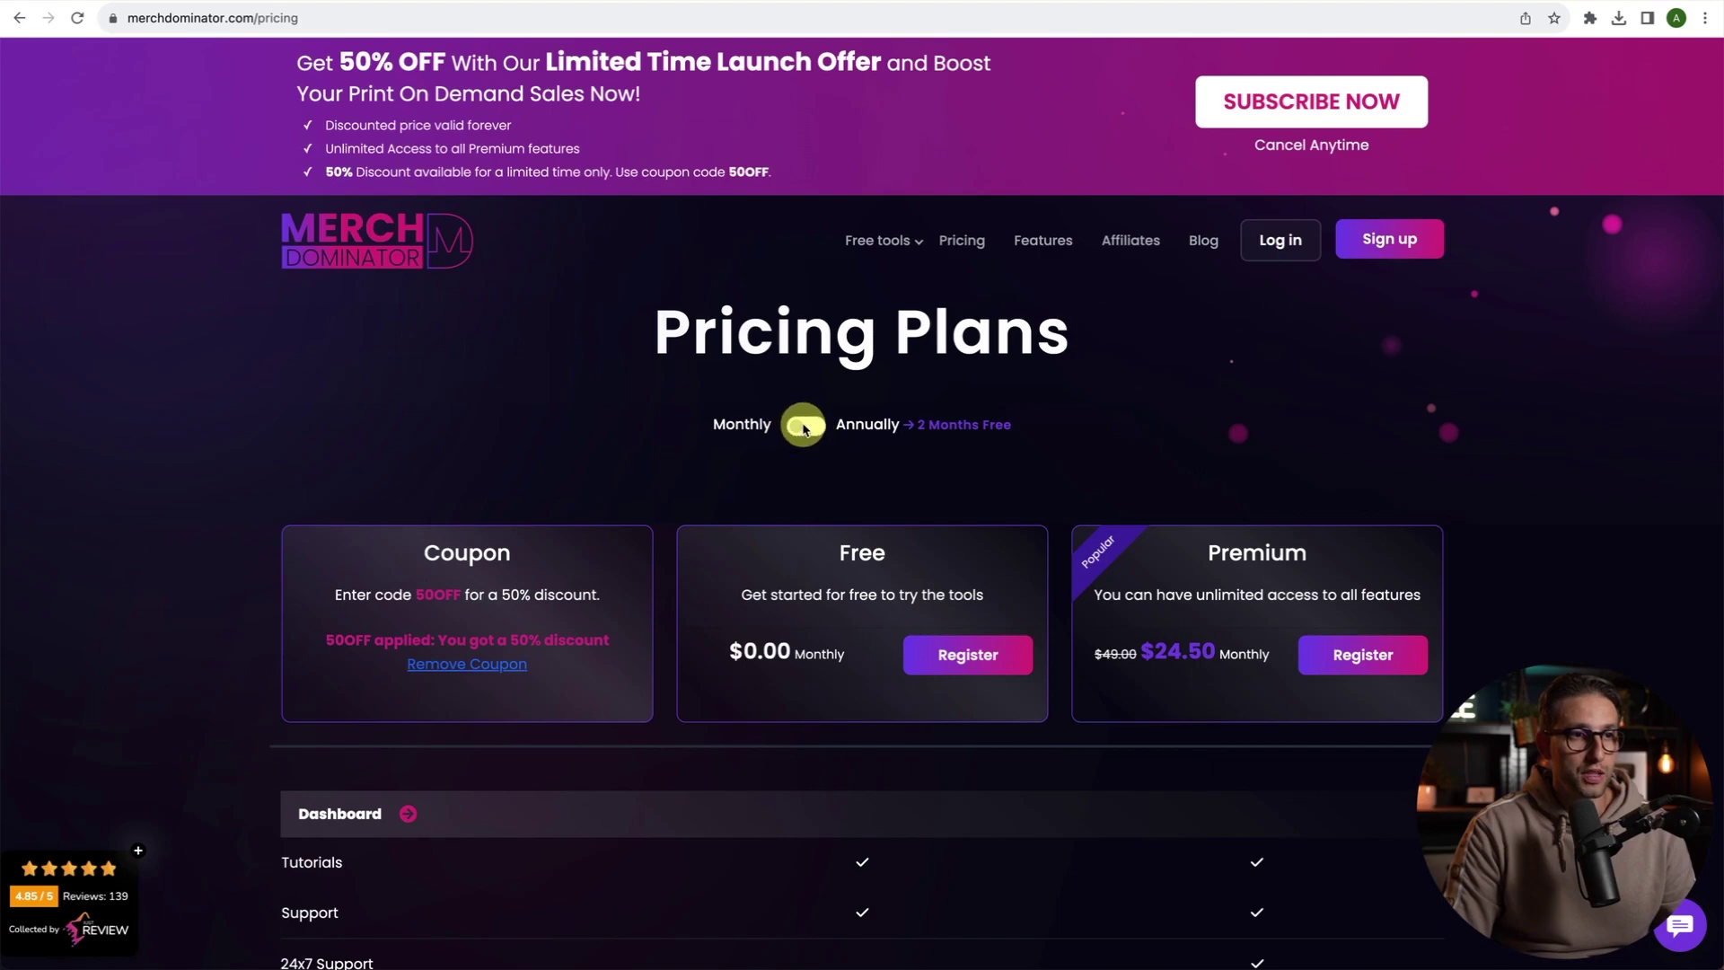
{"action": "left_click", "coordinate": [805, 429]}
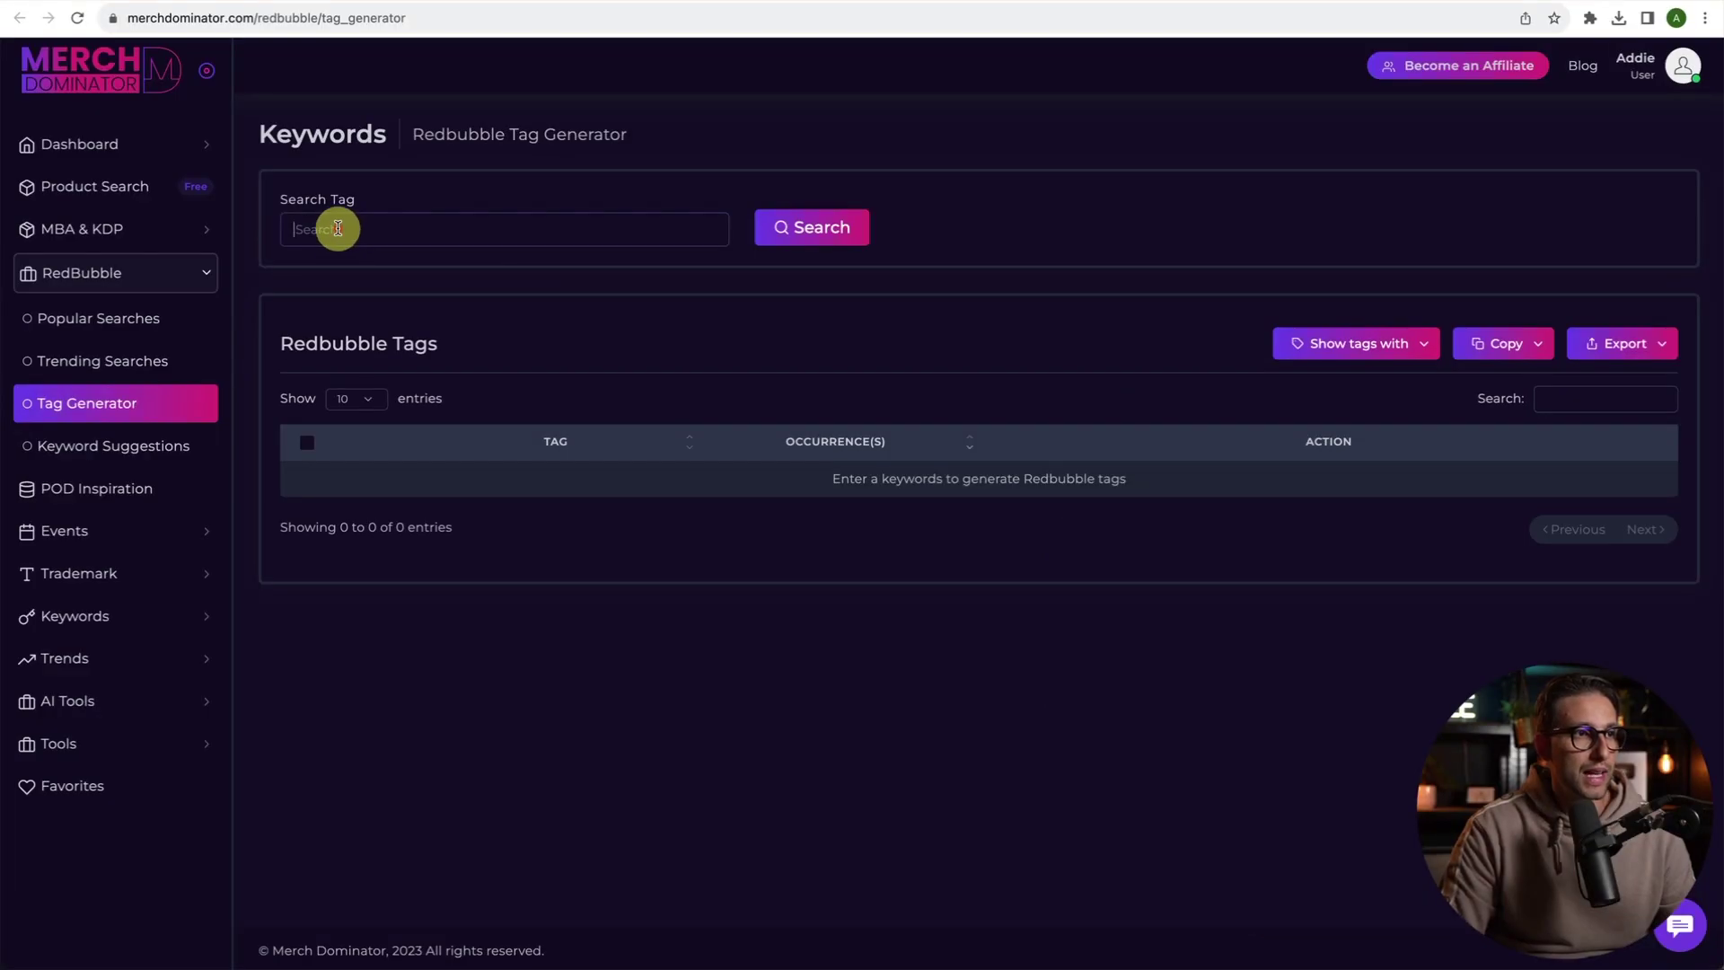
Generate Redbubble tags for "be kind" and review the resulting tag list.
{"action": "left_click", "coordinate": [338, 228]}
{"action": "type", "text": "kindness"}
{"action": "left_click", "coordinate": [813, 228]}
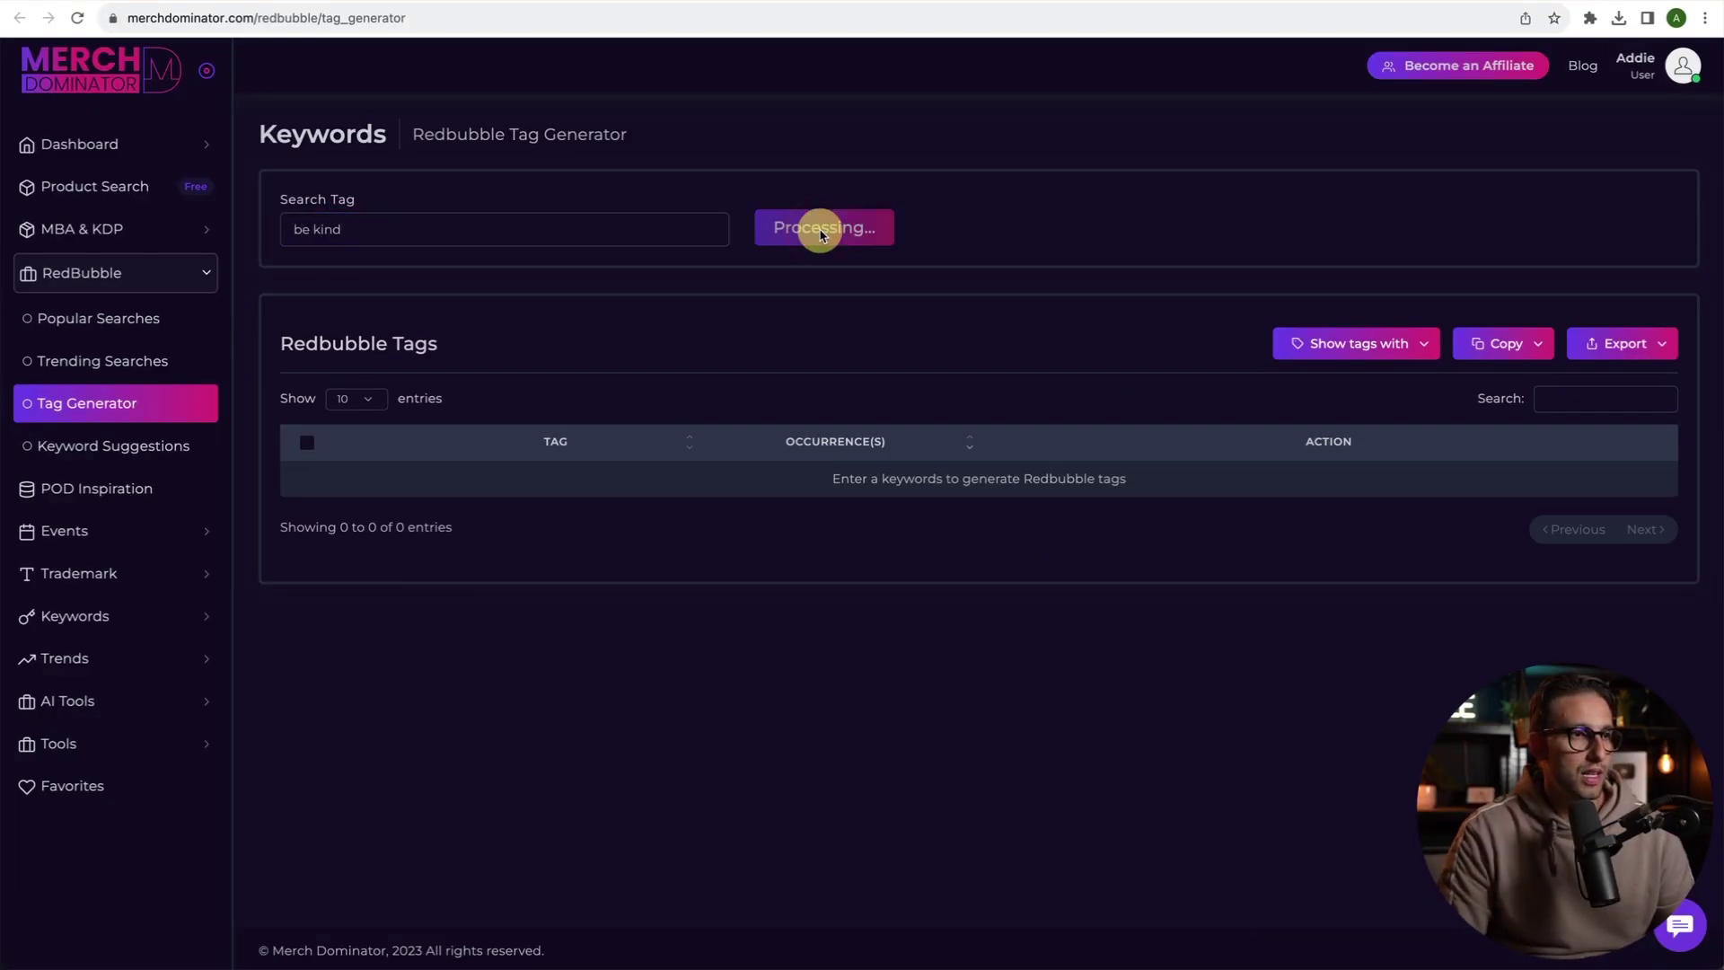
{"action": "scroll", "coordinate": [542, 534], "scroll_direction": "down", "scroll_amount": 2}
{"action": "scroll", "coordinate": [542, 534], "scroll_direction": "down", "scroll_amount": 1}
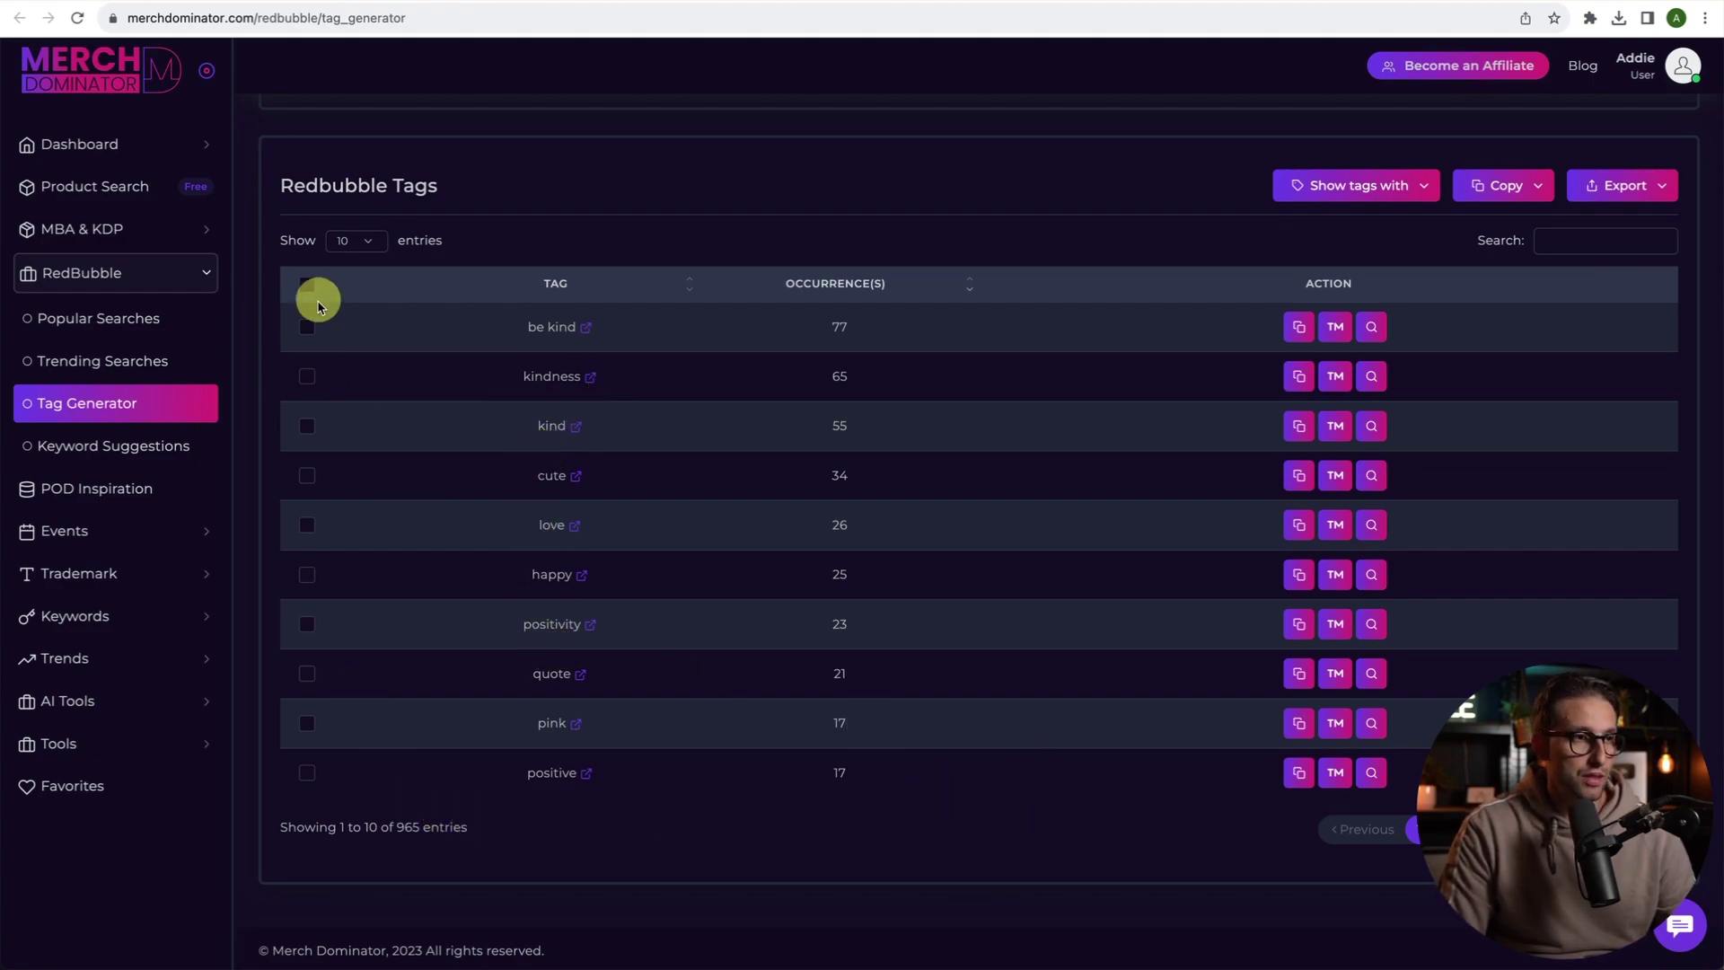
Show 100 Redbubble tags per page and copy the tags be kind, kindness, kind, love, happy, inspirational and rainbow.
{"action": "left_click", "coordinate": [356, 240]}
{"action": "left_click", "coordinate": [358, 297]}
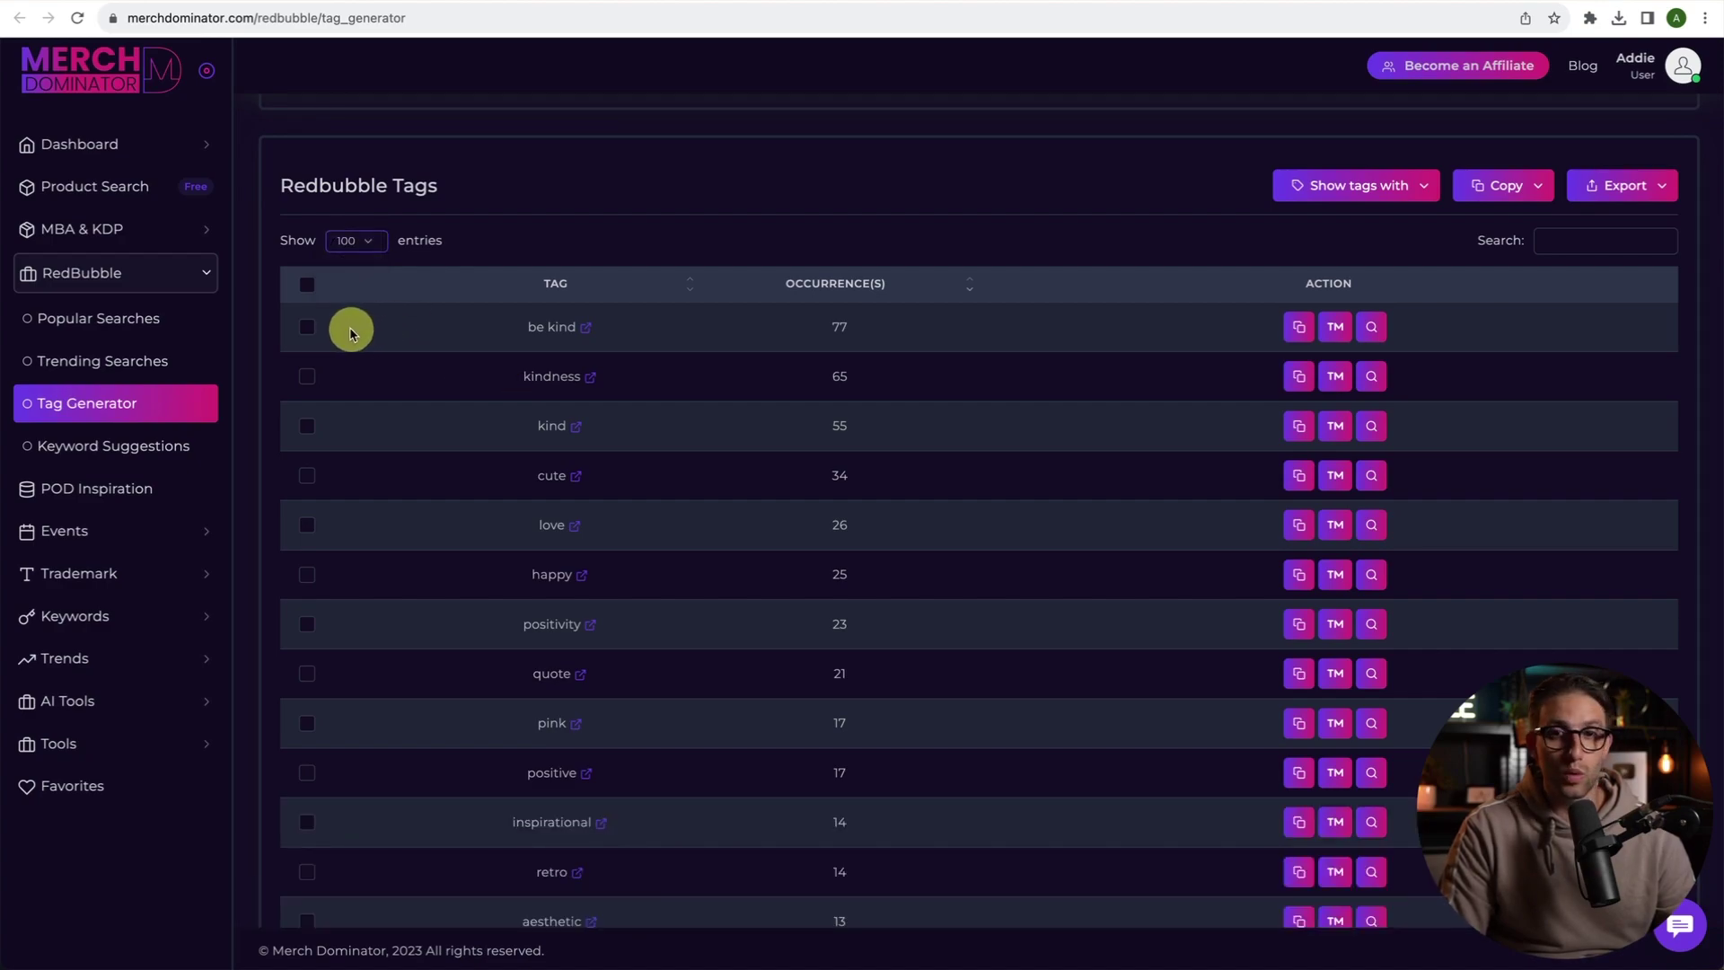
{"action": "left_click", "coordinate": [307, 327]}
{"action": "left_click", "coordinate": [307, 376]}
{"action": "left_click", "coordinate": [307, 426]}
{"action": "left_click", "coordinate": [307, 525]}
{"action": "left_click", "coordinate": [307, 574]}
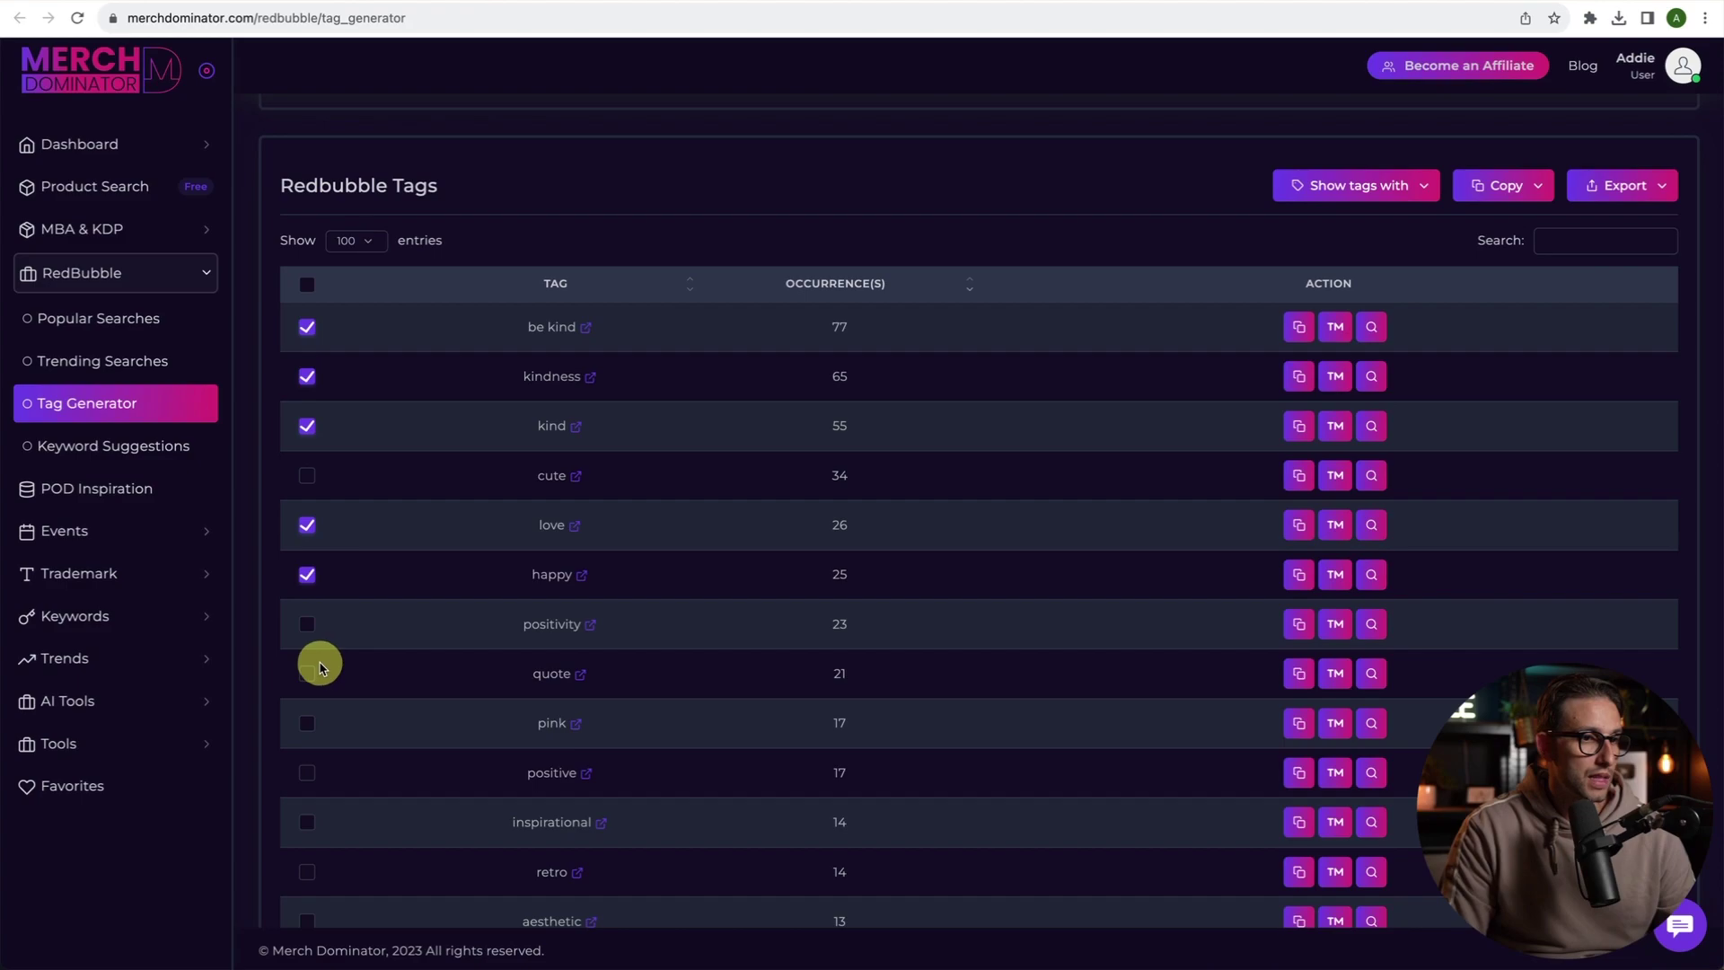
{"action": "left_click", "coordinate": [311, 821]}
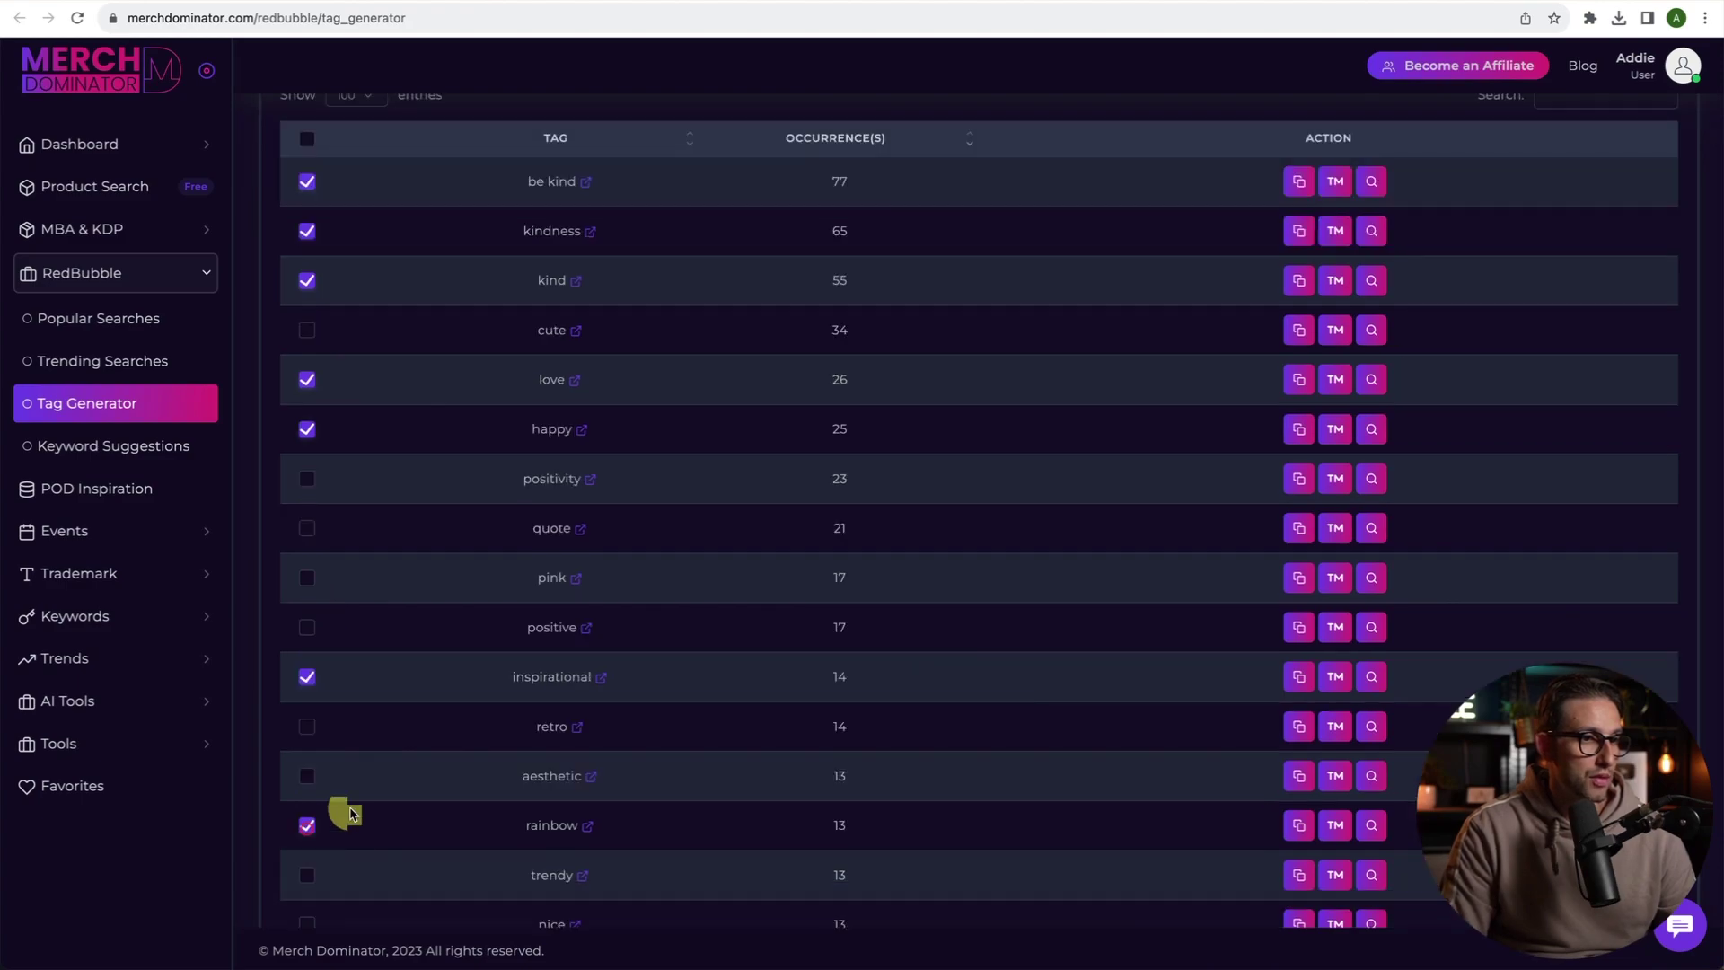
{"action": "scroll", "coordinate": [440, 784], "scroll_direction": "down", "scroll_amount": 2}
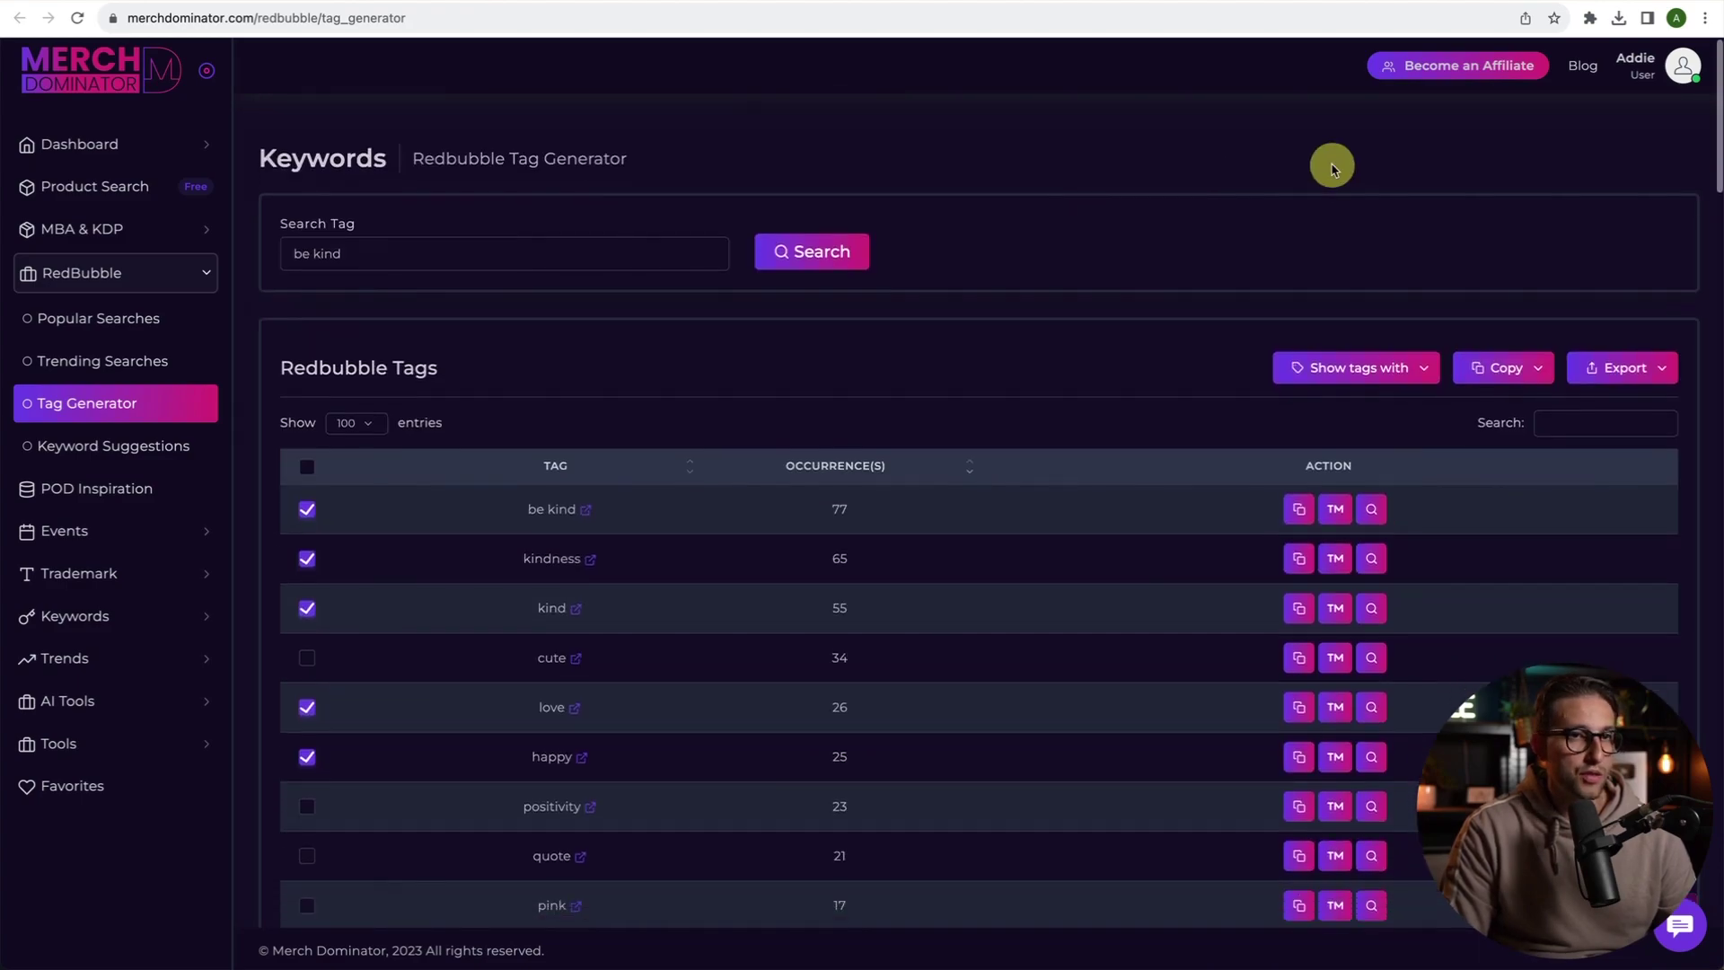
{"action": "scroll", "coordinate": [1401, 251], "scroll_direction": "down", "scroll_amount": 1}
{"action": "left_click", "coordinate": [1513, 412]}
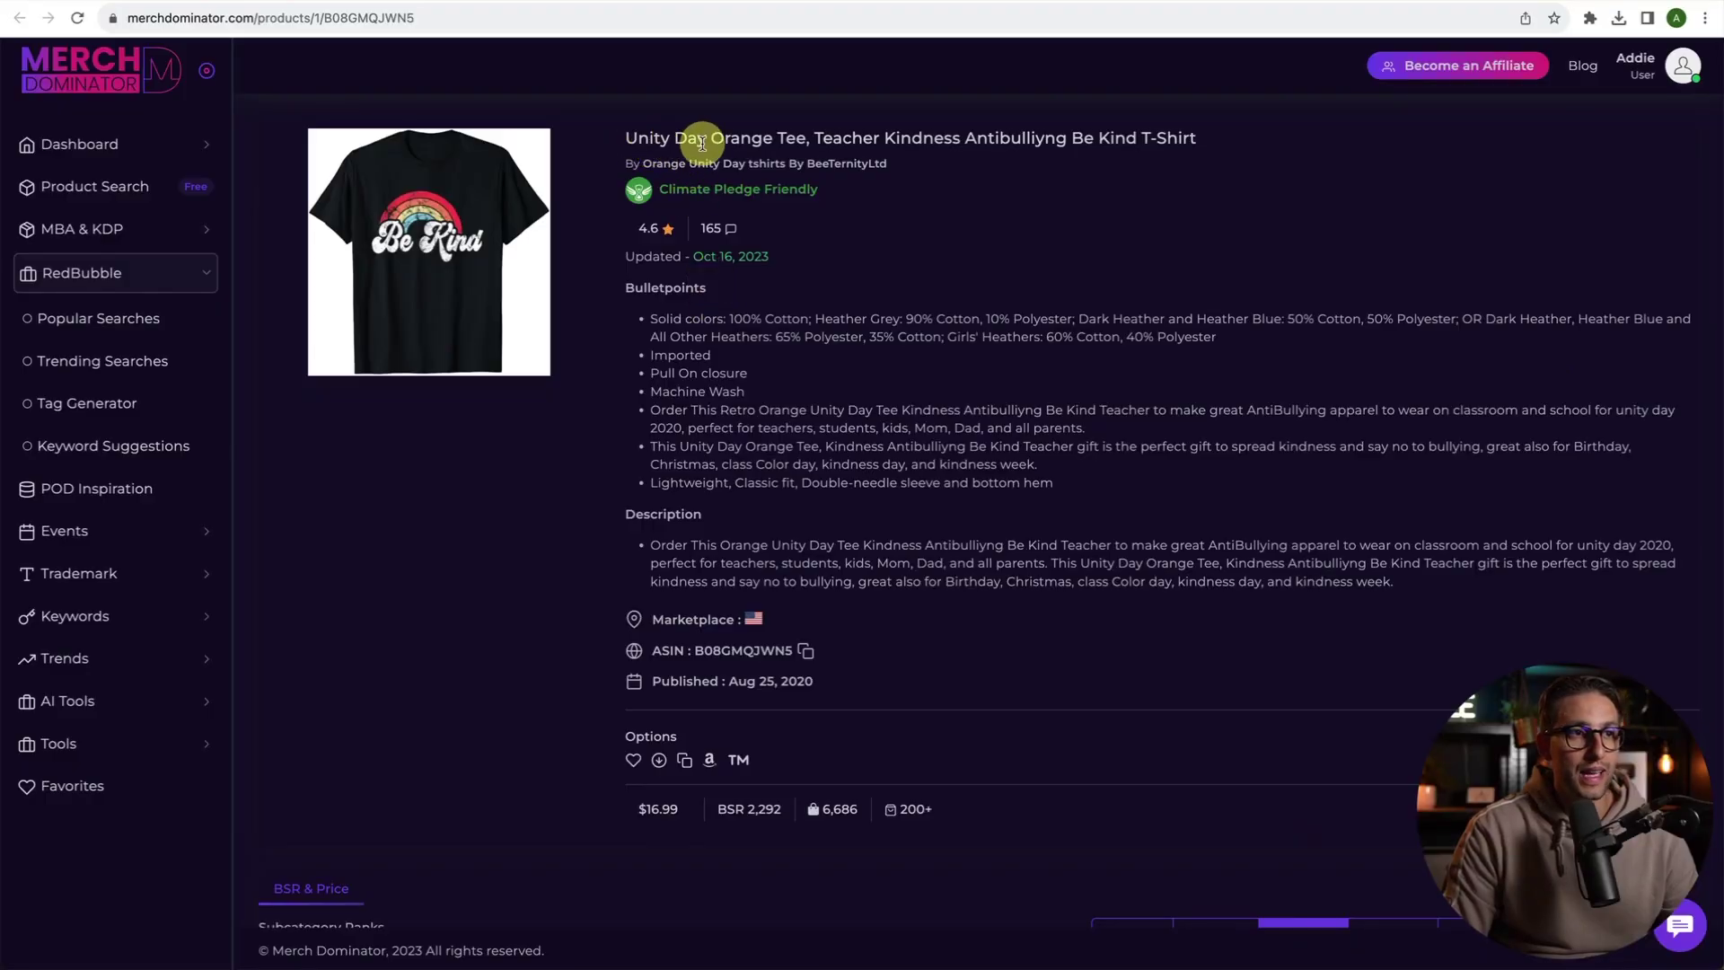
Review the Unity Day Be Kind product's bullet points and description, and open the AI Listing Creator.
{"action": "scroll", "coordinate": [782, 287], "scroll_direction": "down", "scroll_amount": 1}
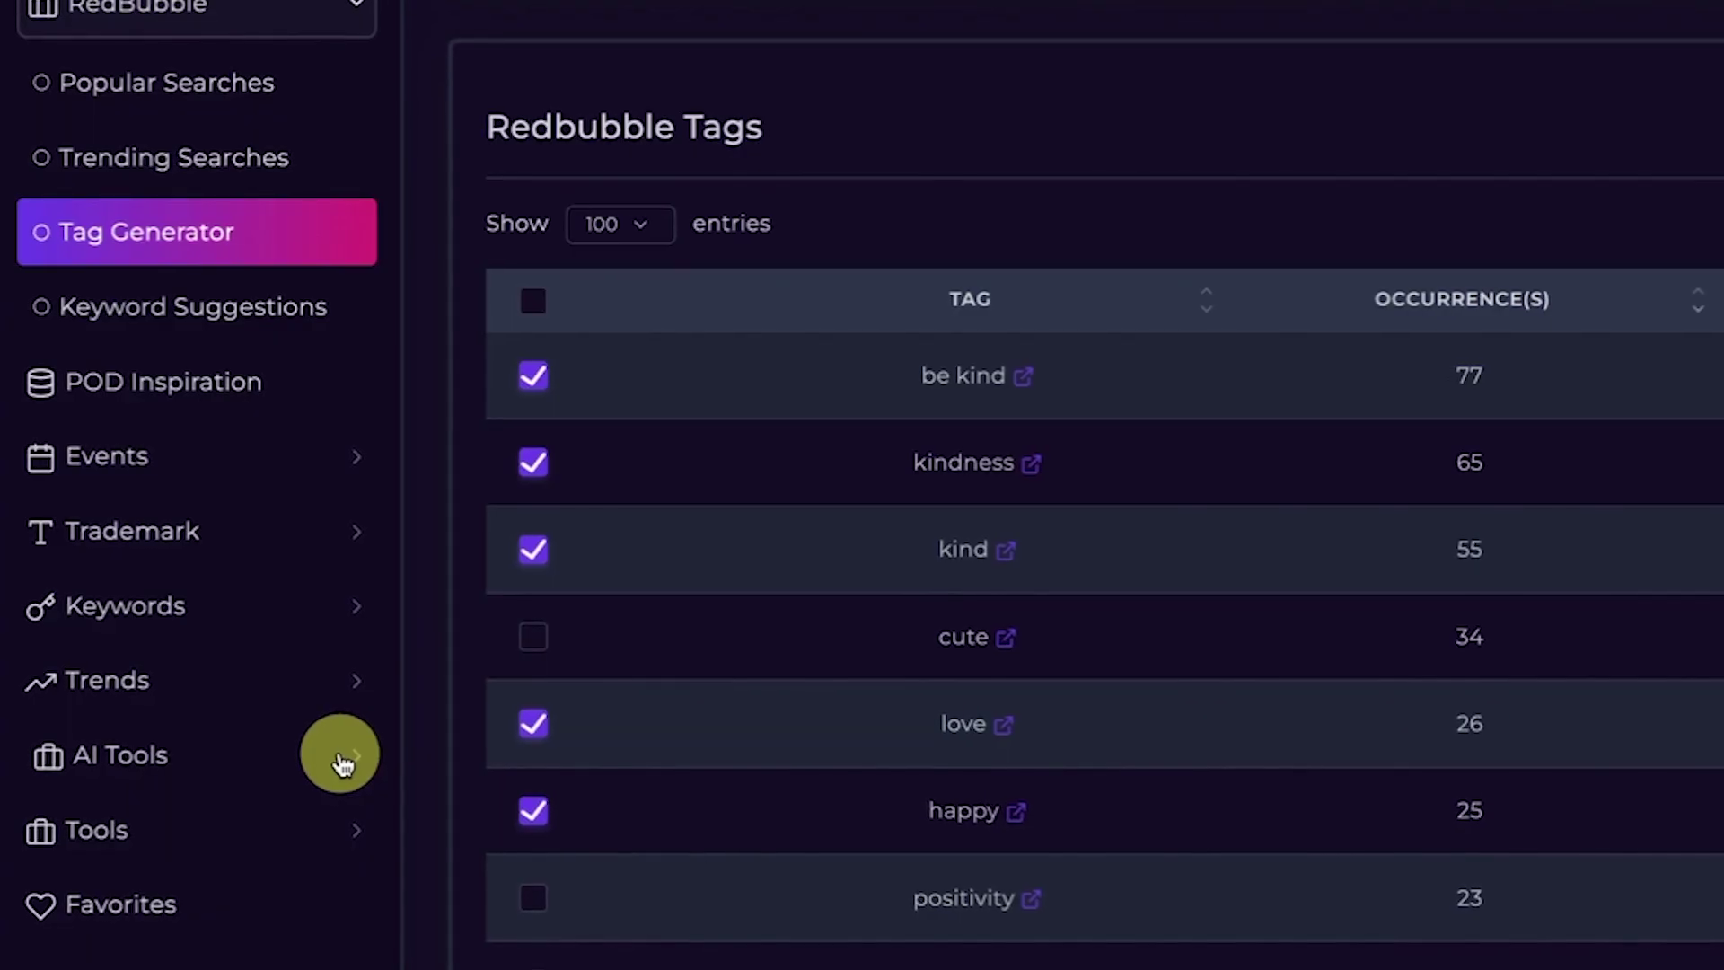
{"action": "left_click", "coordinate": [199, 705]}
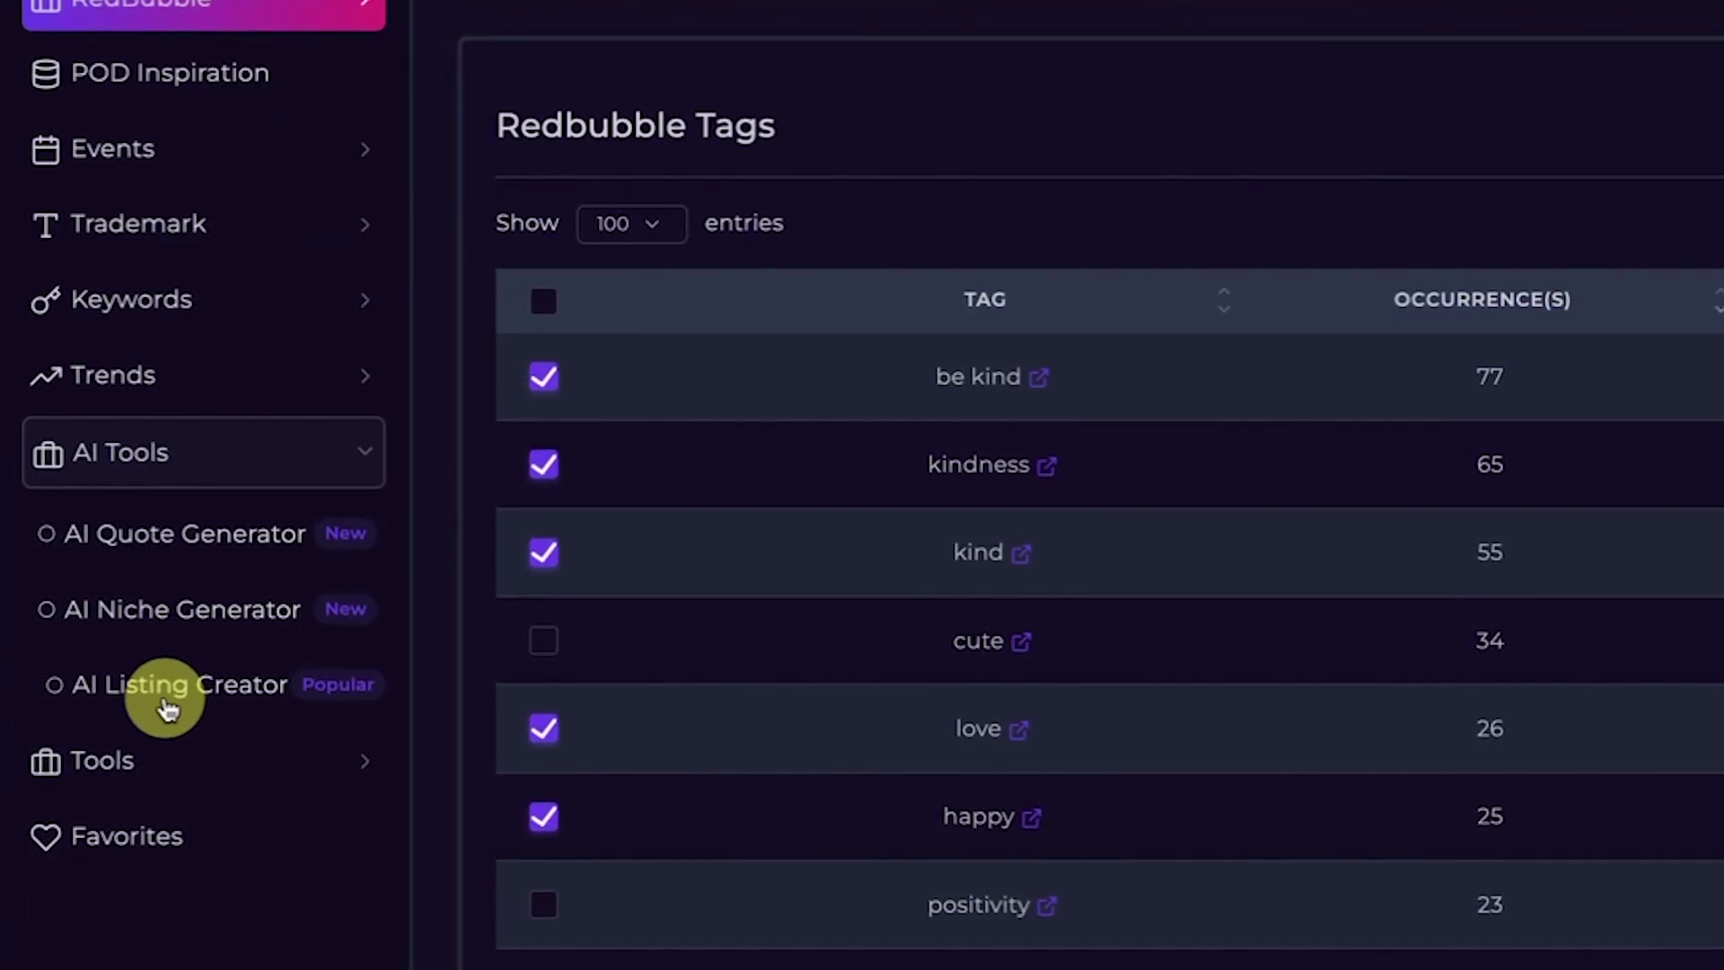
{"action": "left_click", "coordinate": [177, 705]}
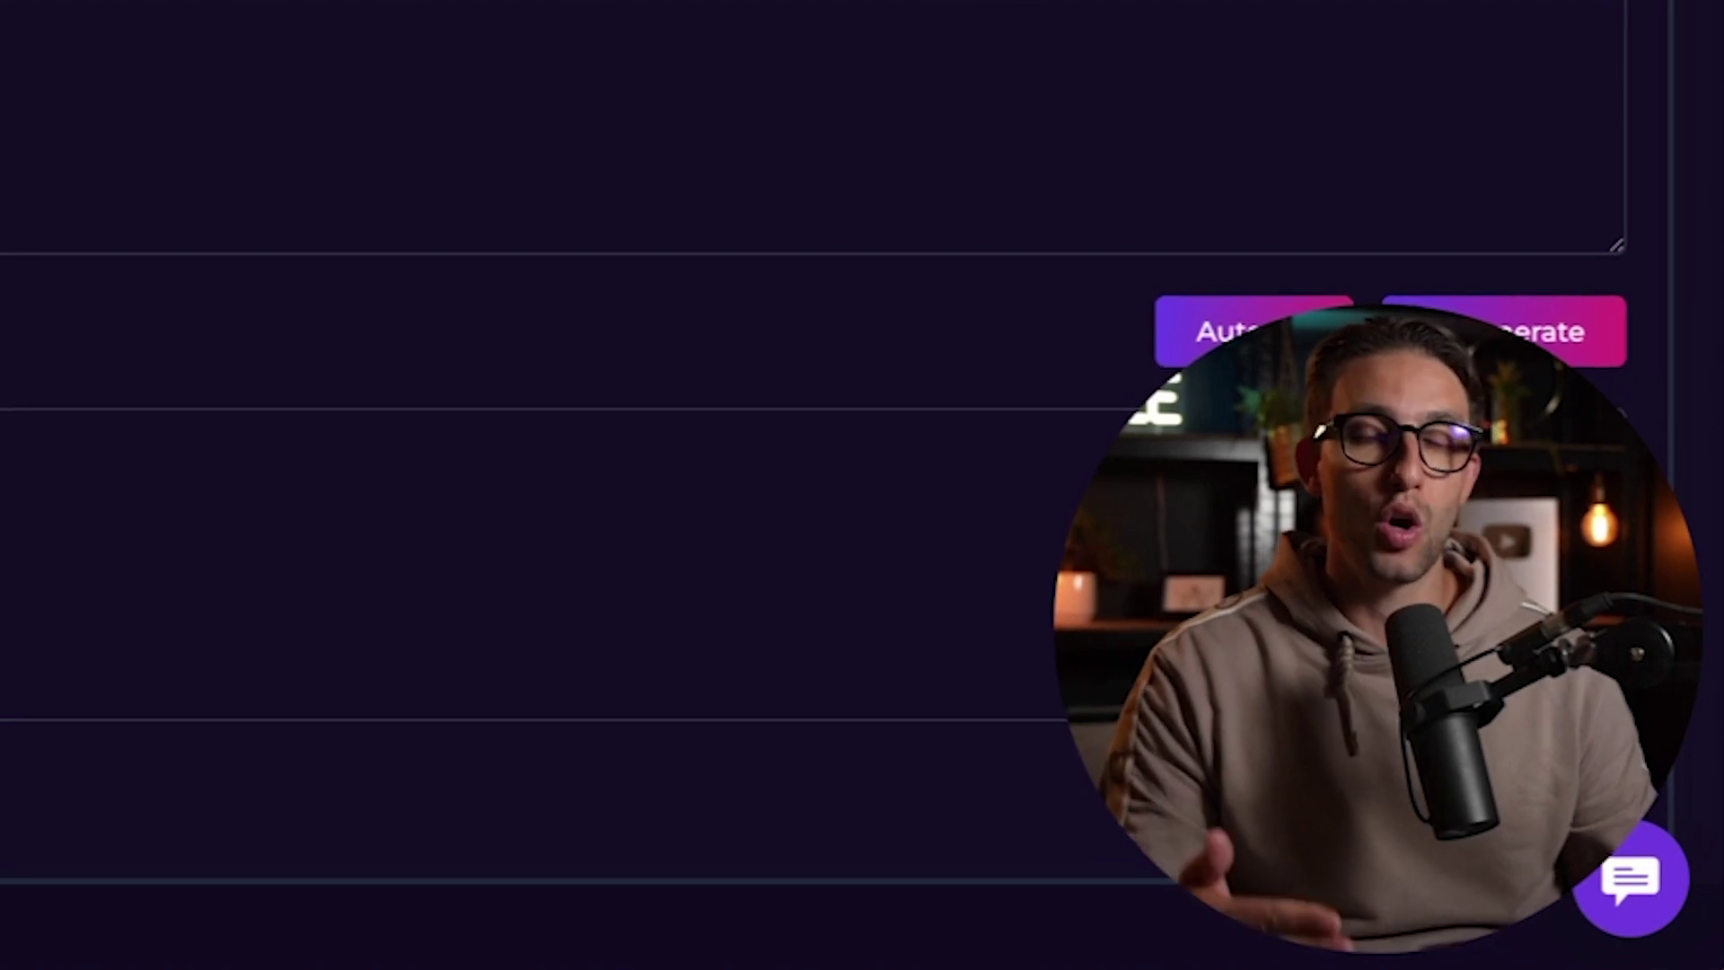
{"action": "left_click", "coordinate": [604, 520]}
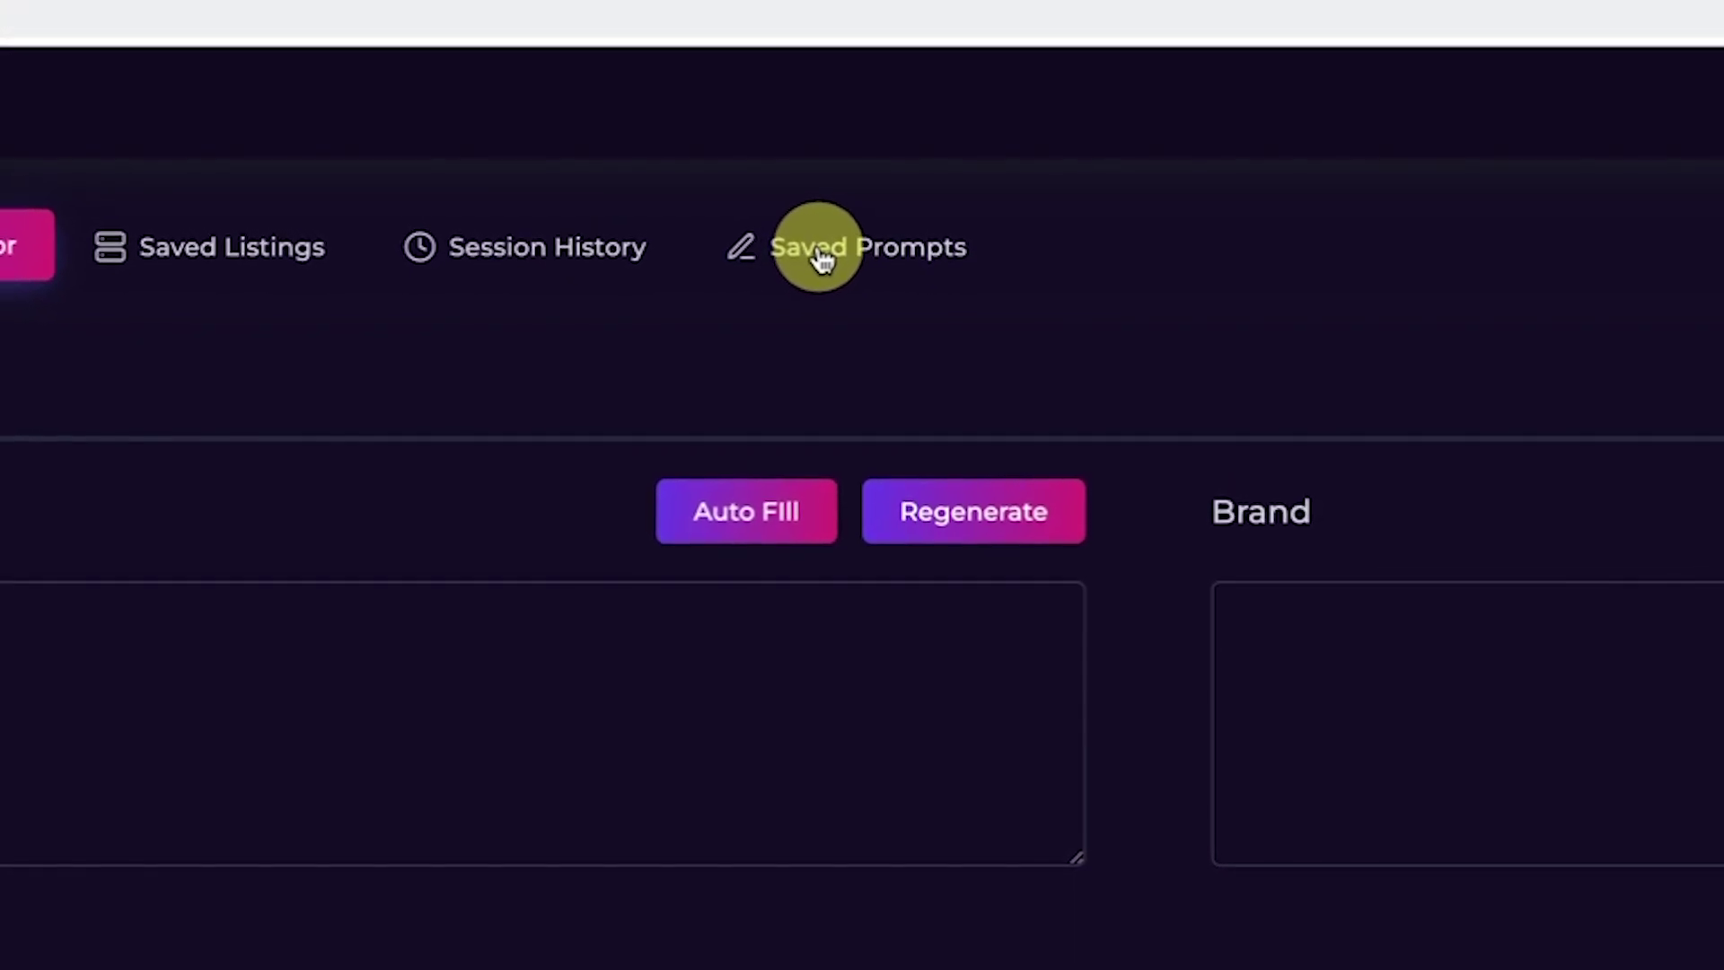
Review the saved AI prompts for titles, brands, bullets and descriptions.
{"action": "left_click", "coordinate": [824, 250]}
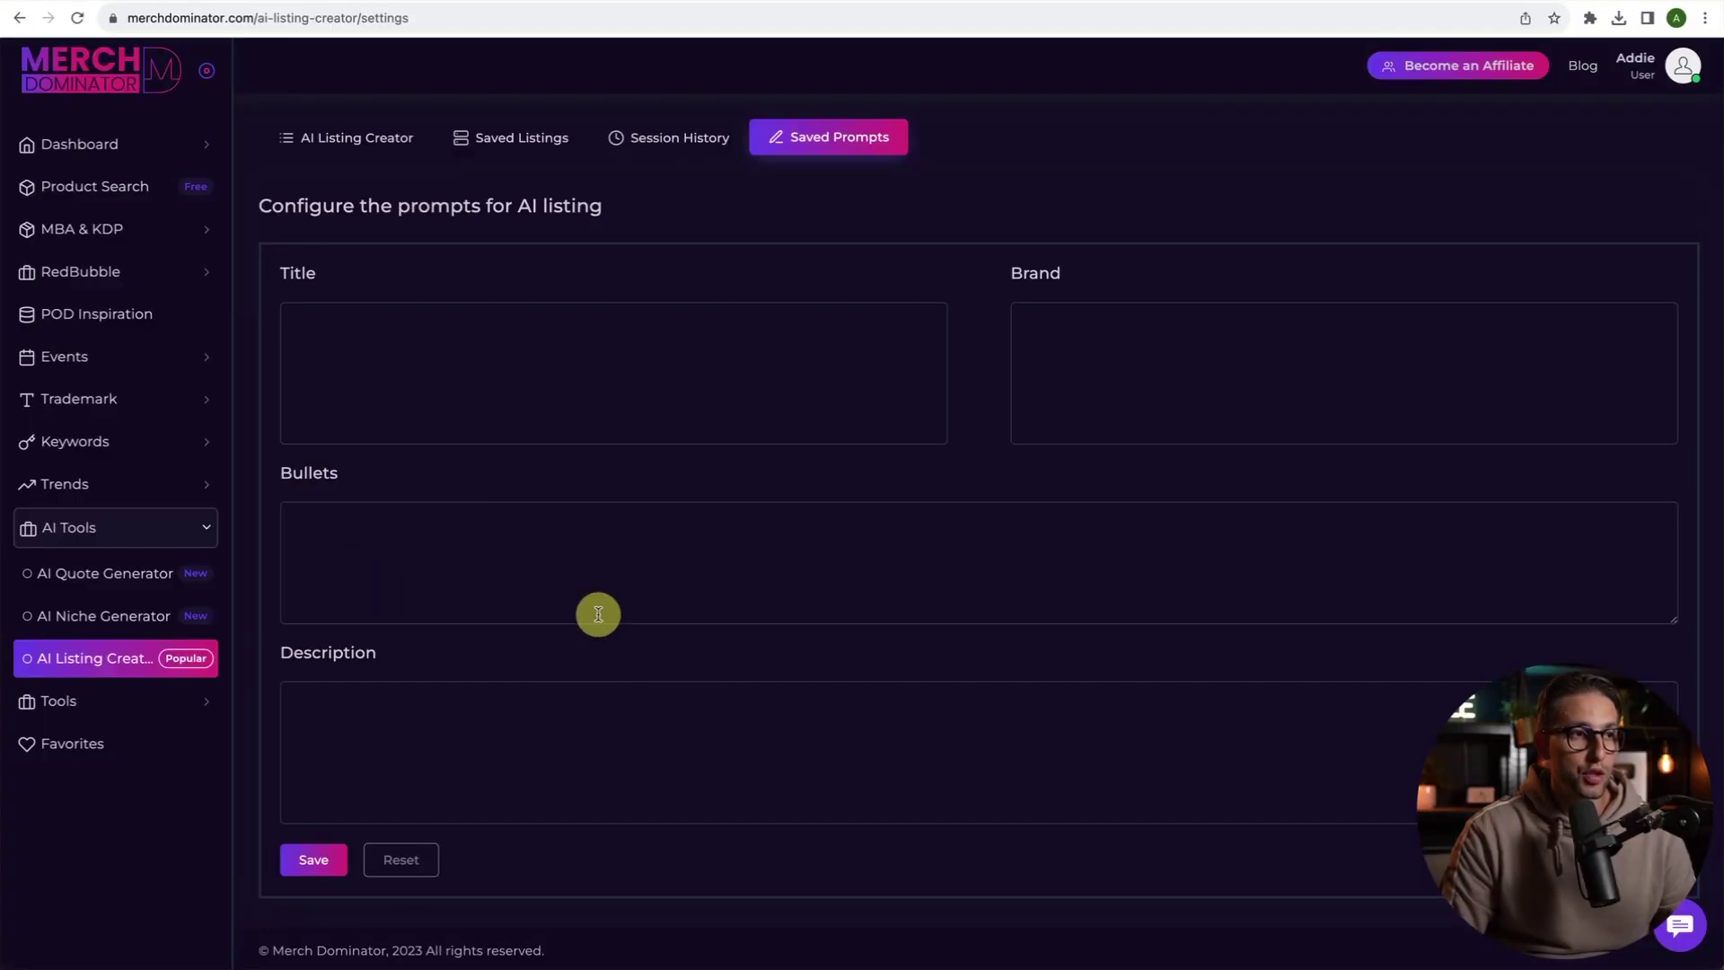
{"action": "scroll", "coordinate": [597, 611], "scroll_direction": "down", "scroll_amount": 6}
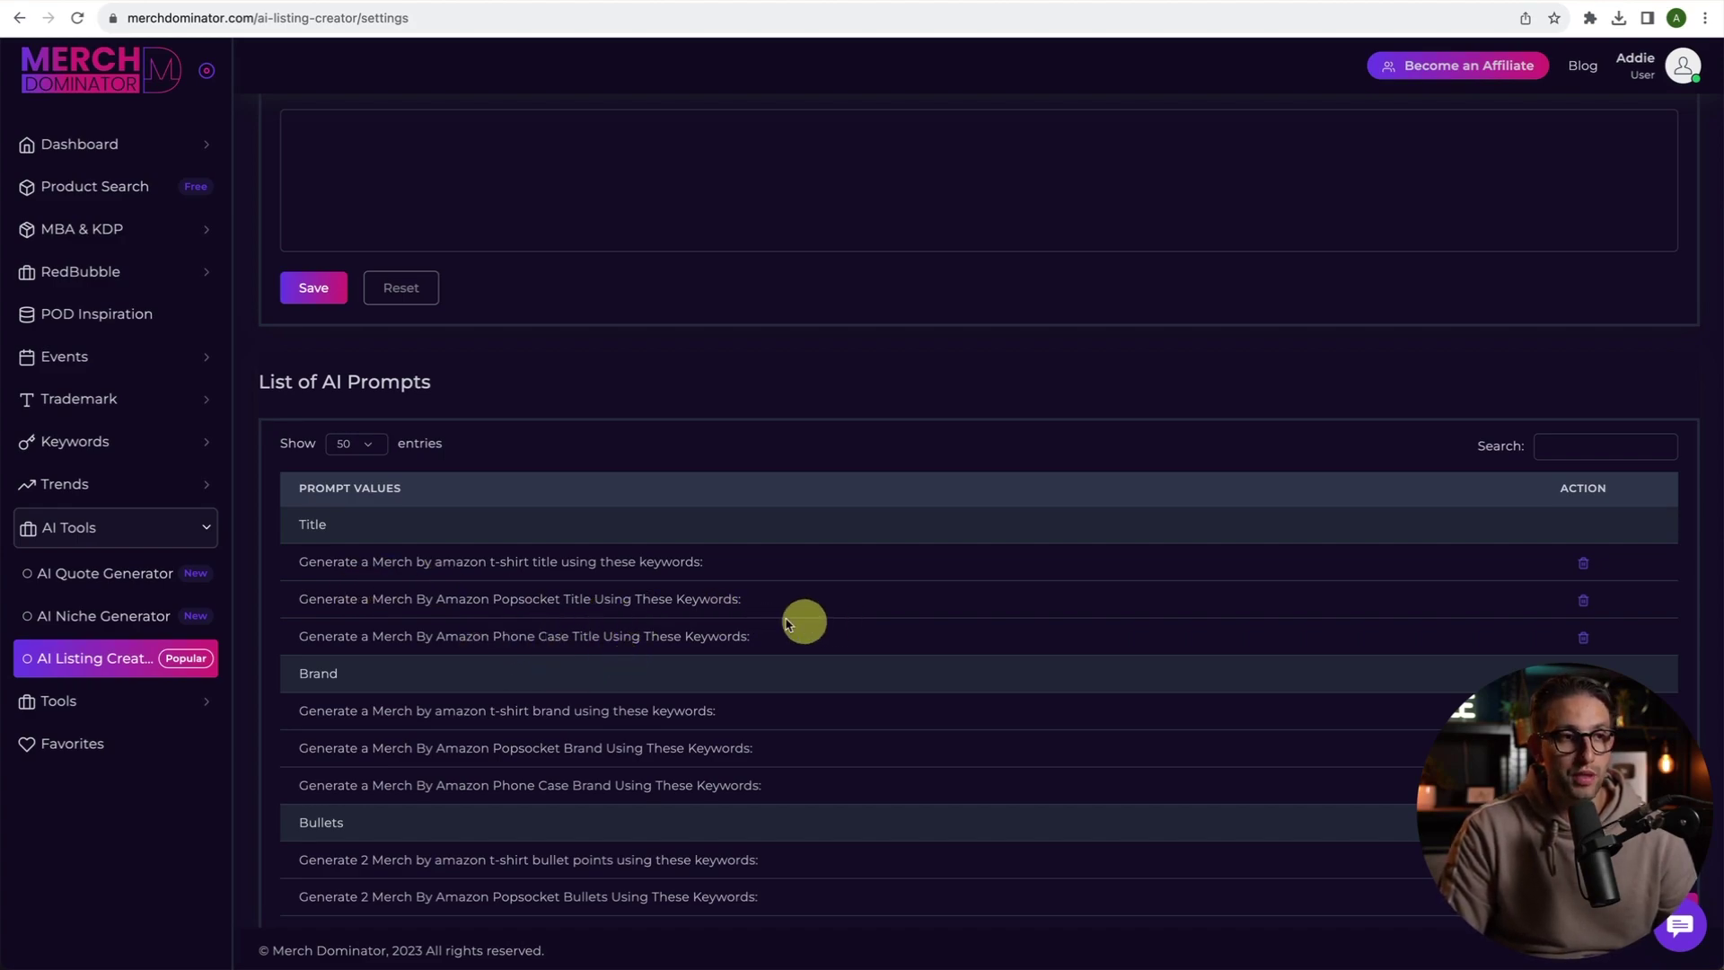
{"action": "scroll", "coordinate": [365, 800], "scroll_direction": "up", "scroll_amount": 2}
{"action": "scroll", "coordinate": [412, 781], "scroll_direction": "down", "scroll_amount": 4}
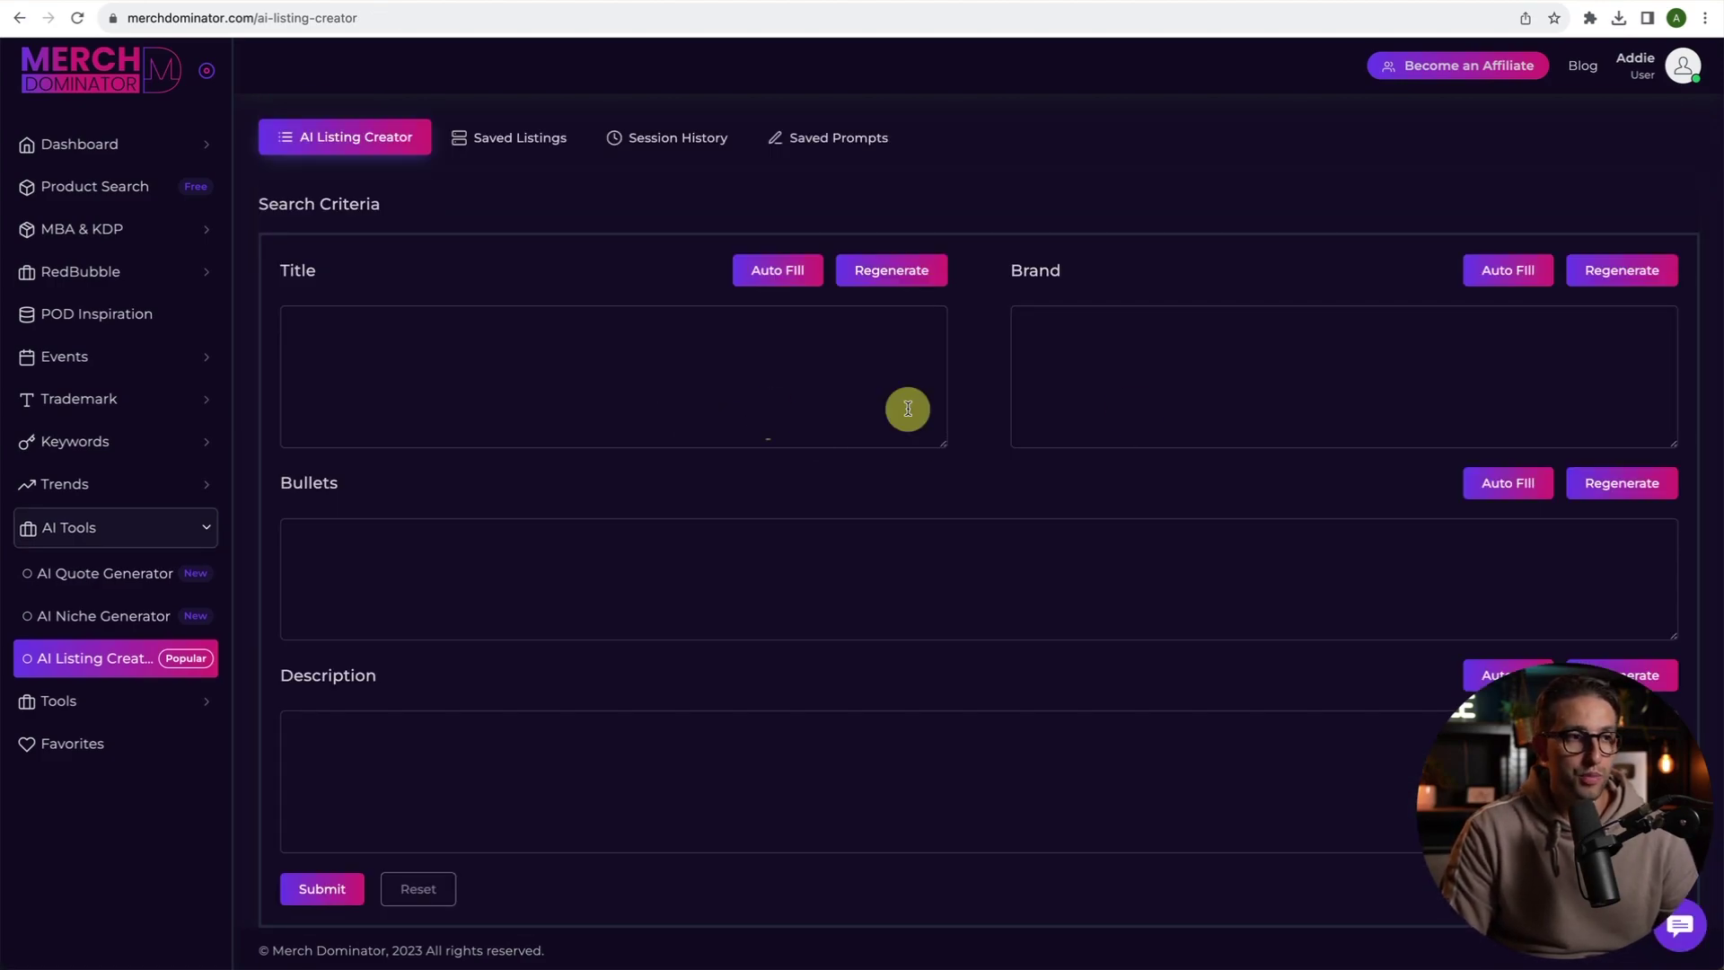
Auto-fill the Bullets field with the t-shirt bullet points prompt and append the Unity Day product keywords and copied Redbubble tags.
{"action": "left_click", "coordinate": [1490, 496]}
{"action": "left_click", "coordinate": [662, 578]}
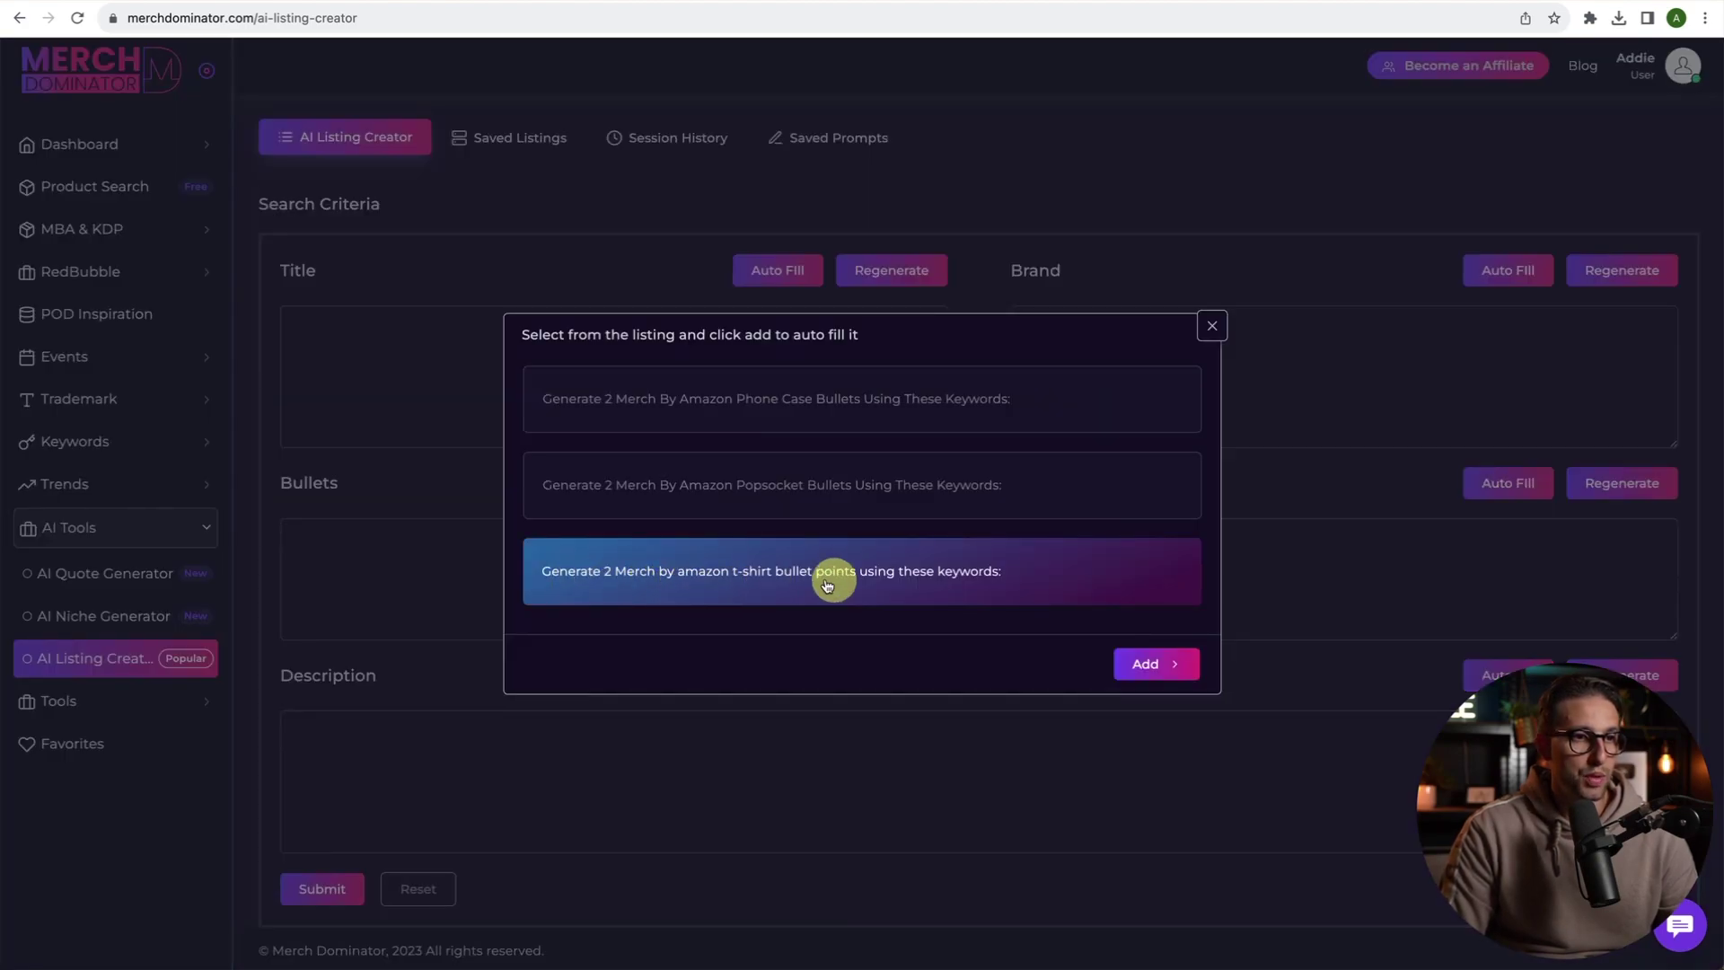
{"action": "left_click", "coordinate": [1155, 663]}
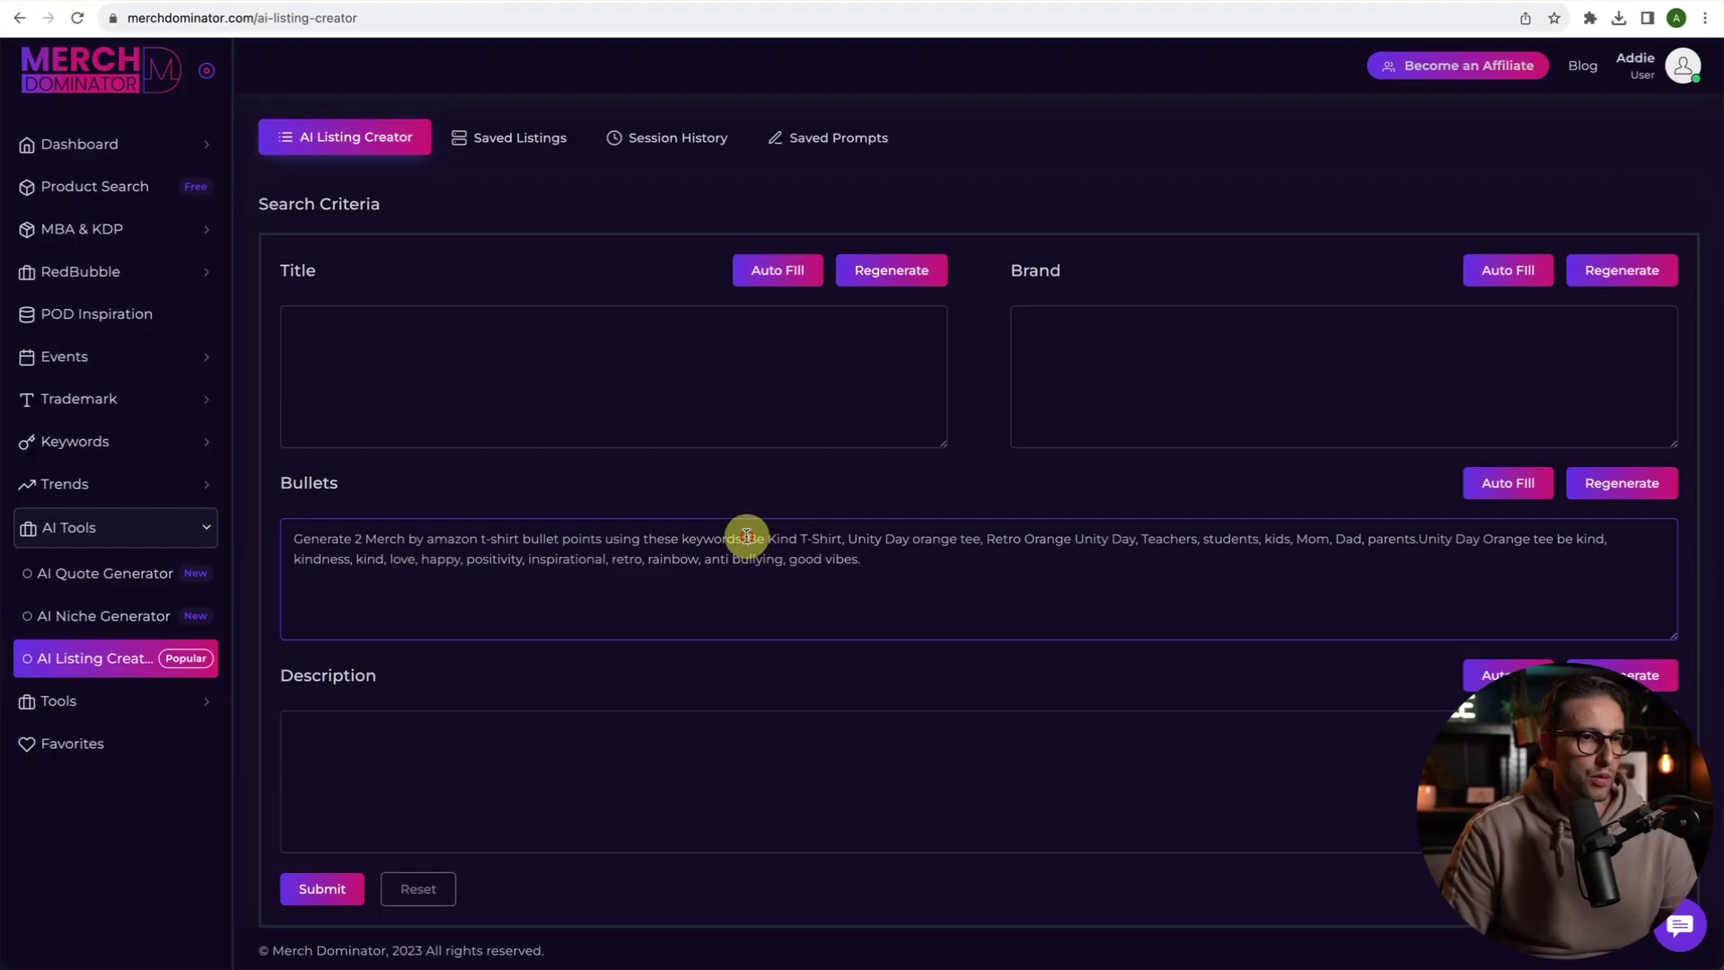
{"action": "left_click_drag", "start_coordinate": [746, 537], "coordinate": [870, 551]}
{"action": "left_click", "coordinate": [770, 547]}
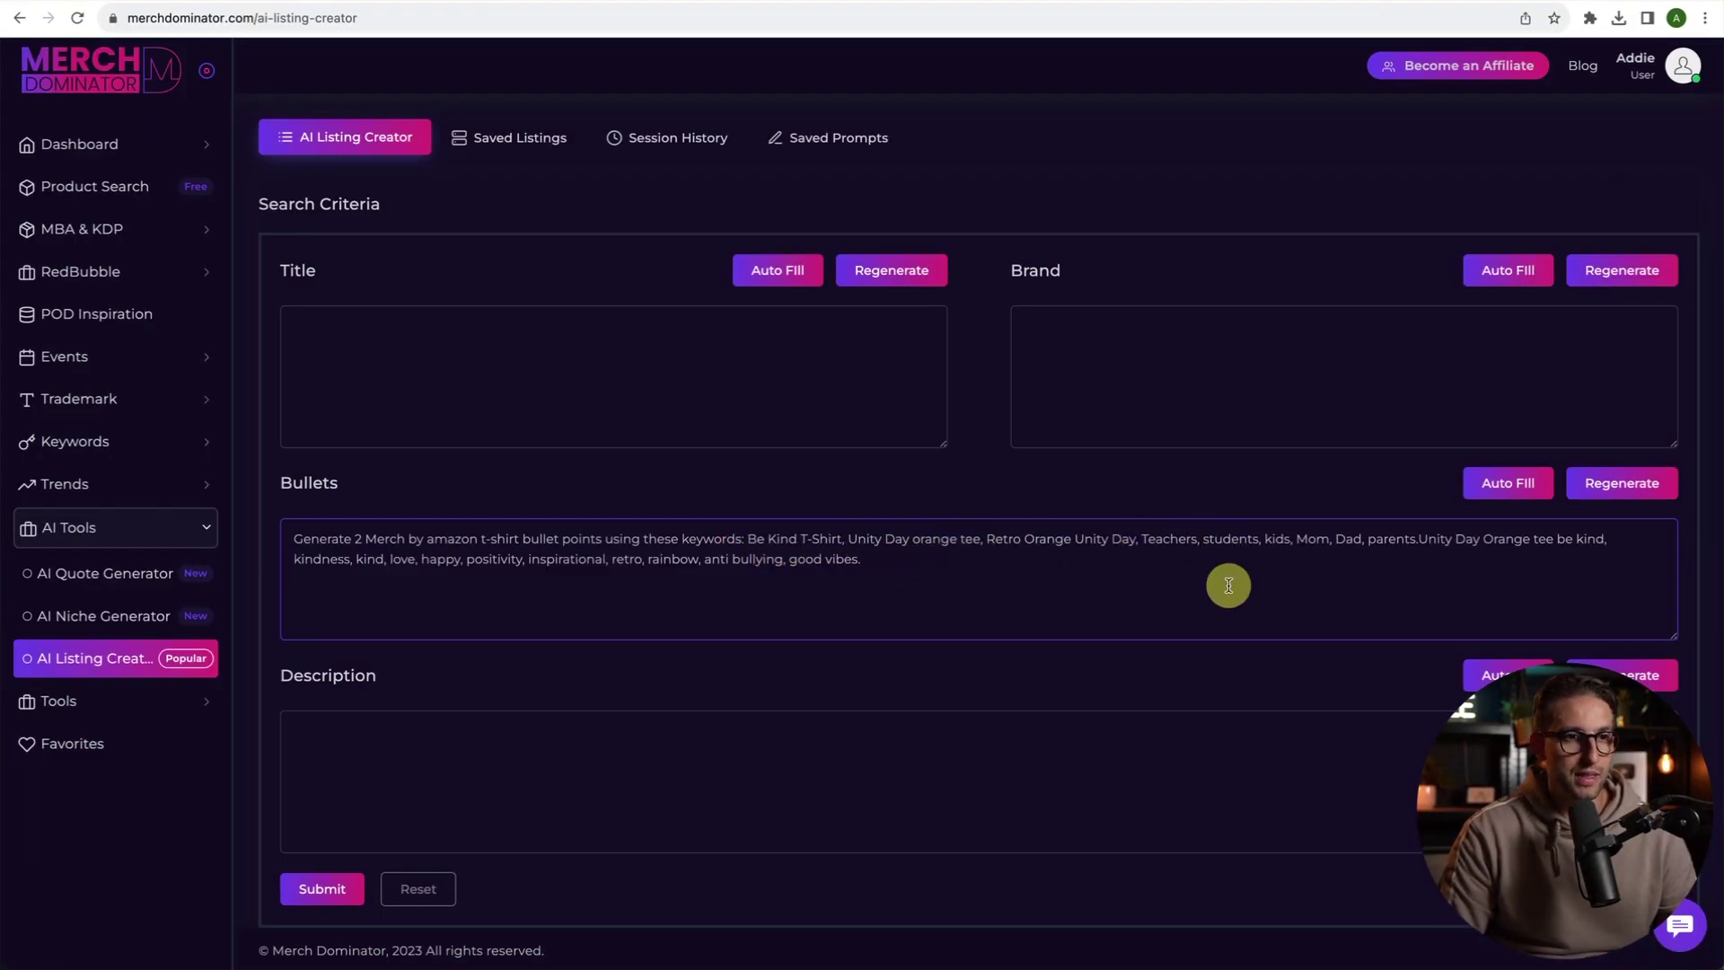
{"action": "scroll", "coordinate": [1347, 629], "scroll_direction": "down", "scroll_amount": 1}
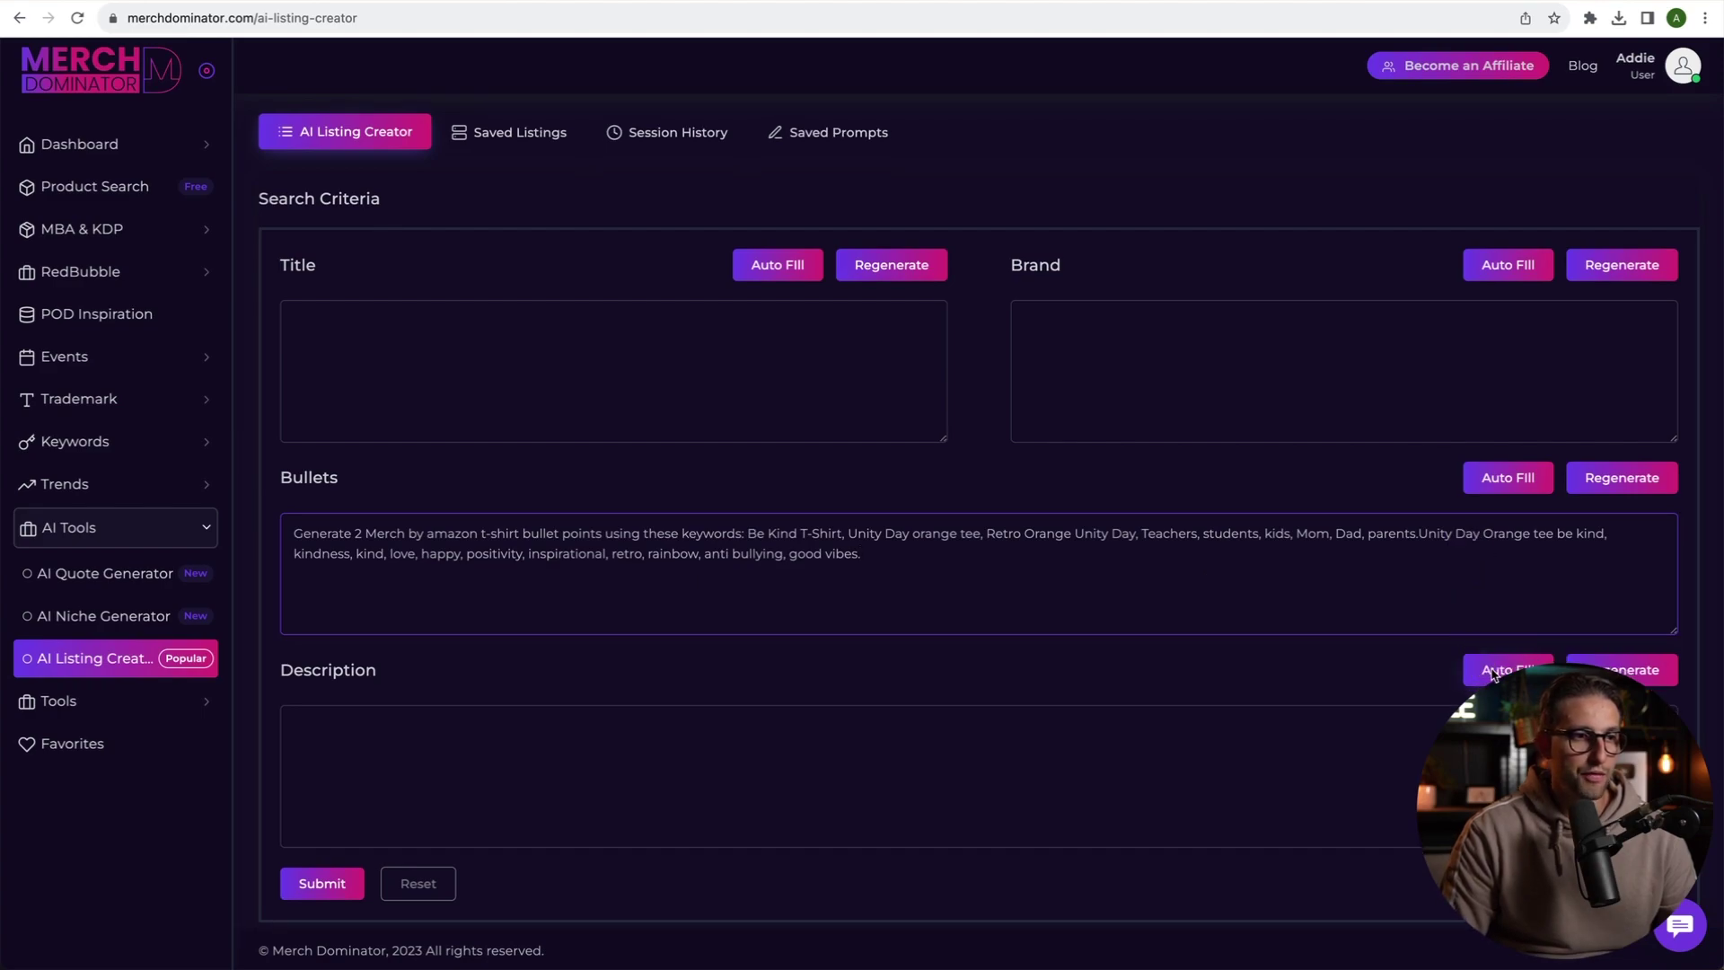
Auto-fill the Description field with the t-shirt prompt, append the same keywords, and generate the listing text.
{"action": "left_click", "coordinate": [1494, 673]}
{"action": "left_click_drag", "start_coordinate": [994, 571], "coordinate": [643, 589]}
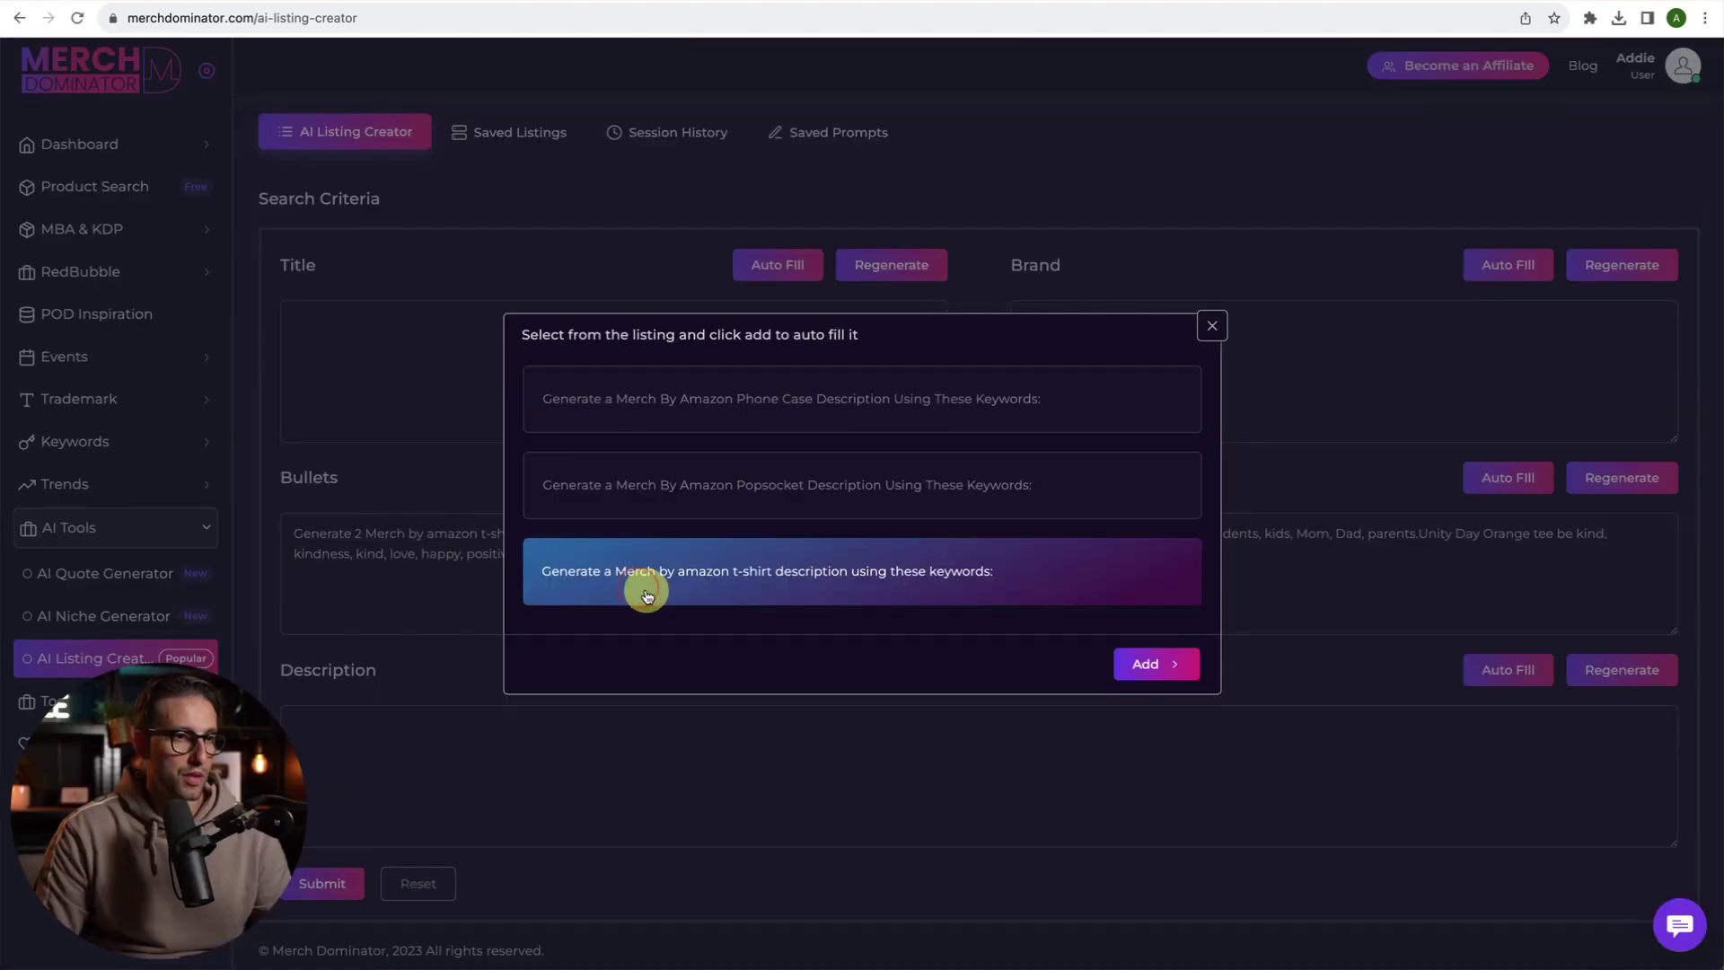
{"action": "left_click", "coordinate": [1155, 673]}
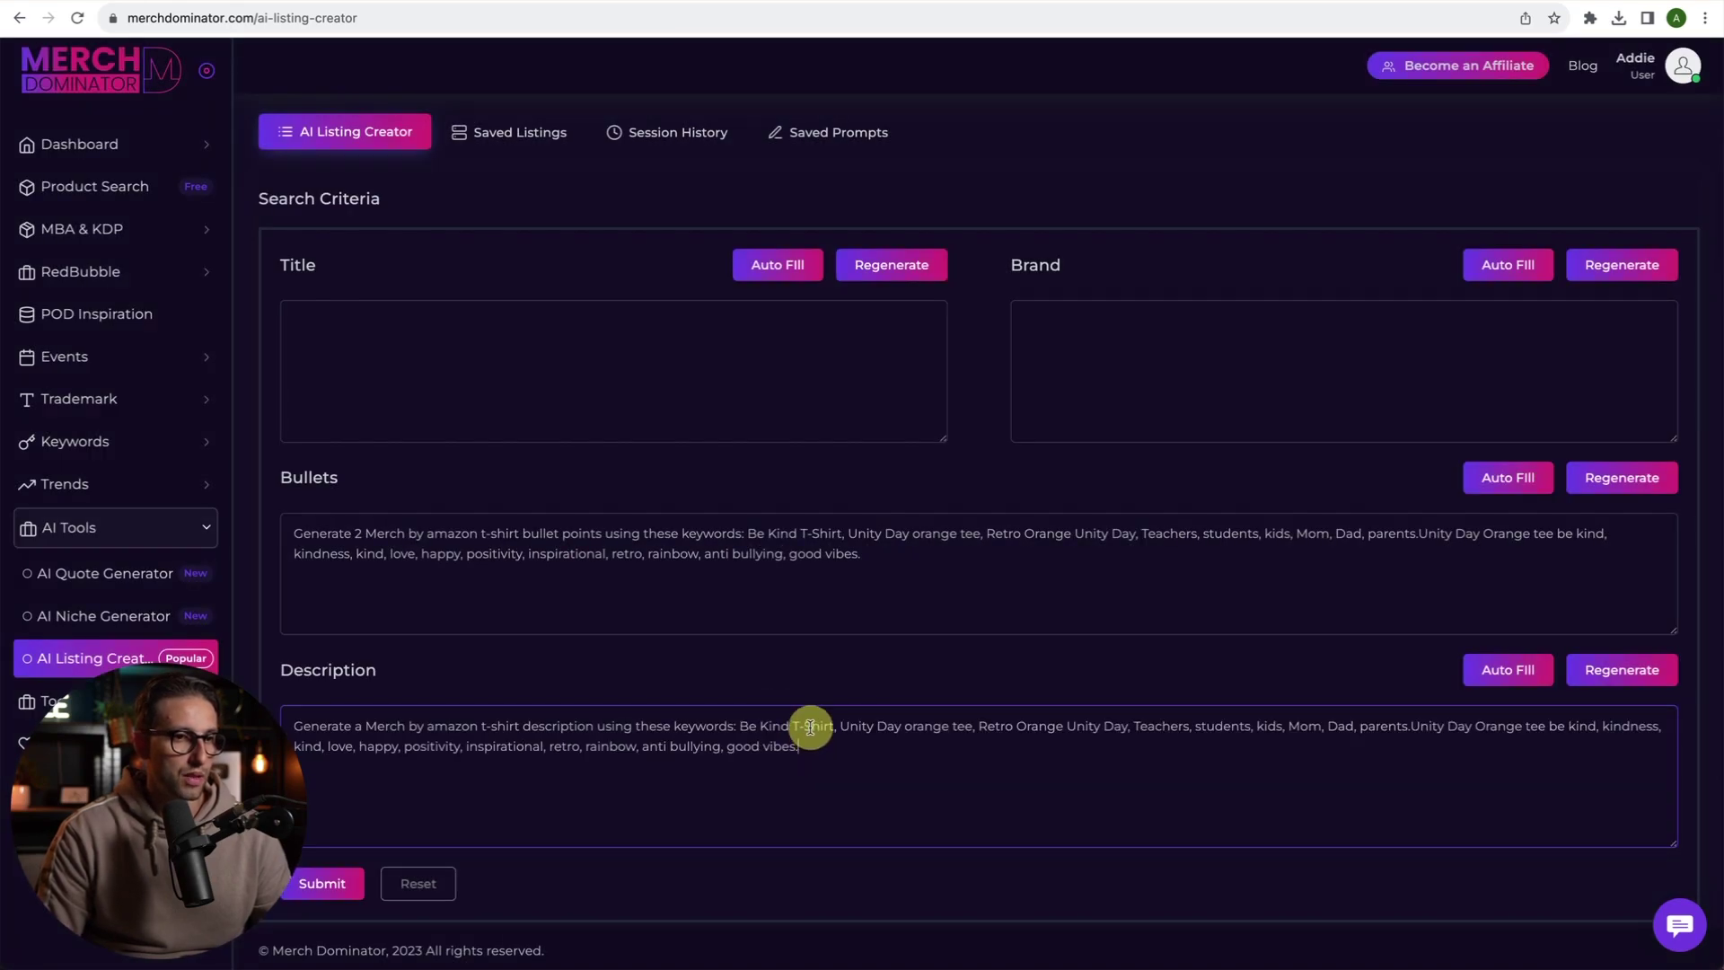
{"action": "scroll", "coordinate": [332, 865], "scroll_direction": "down", "scroll_amount": 1}
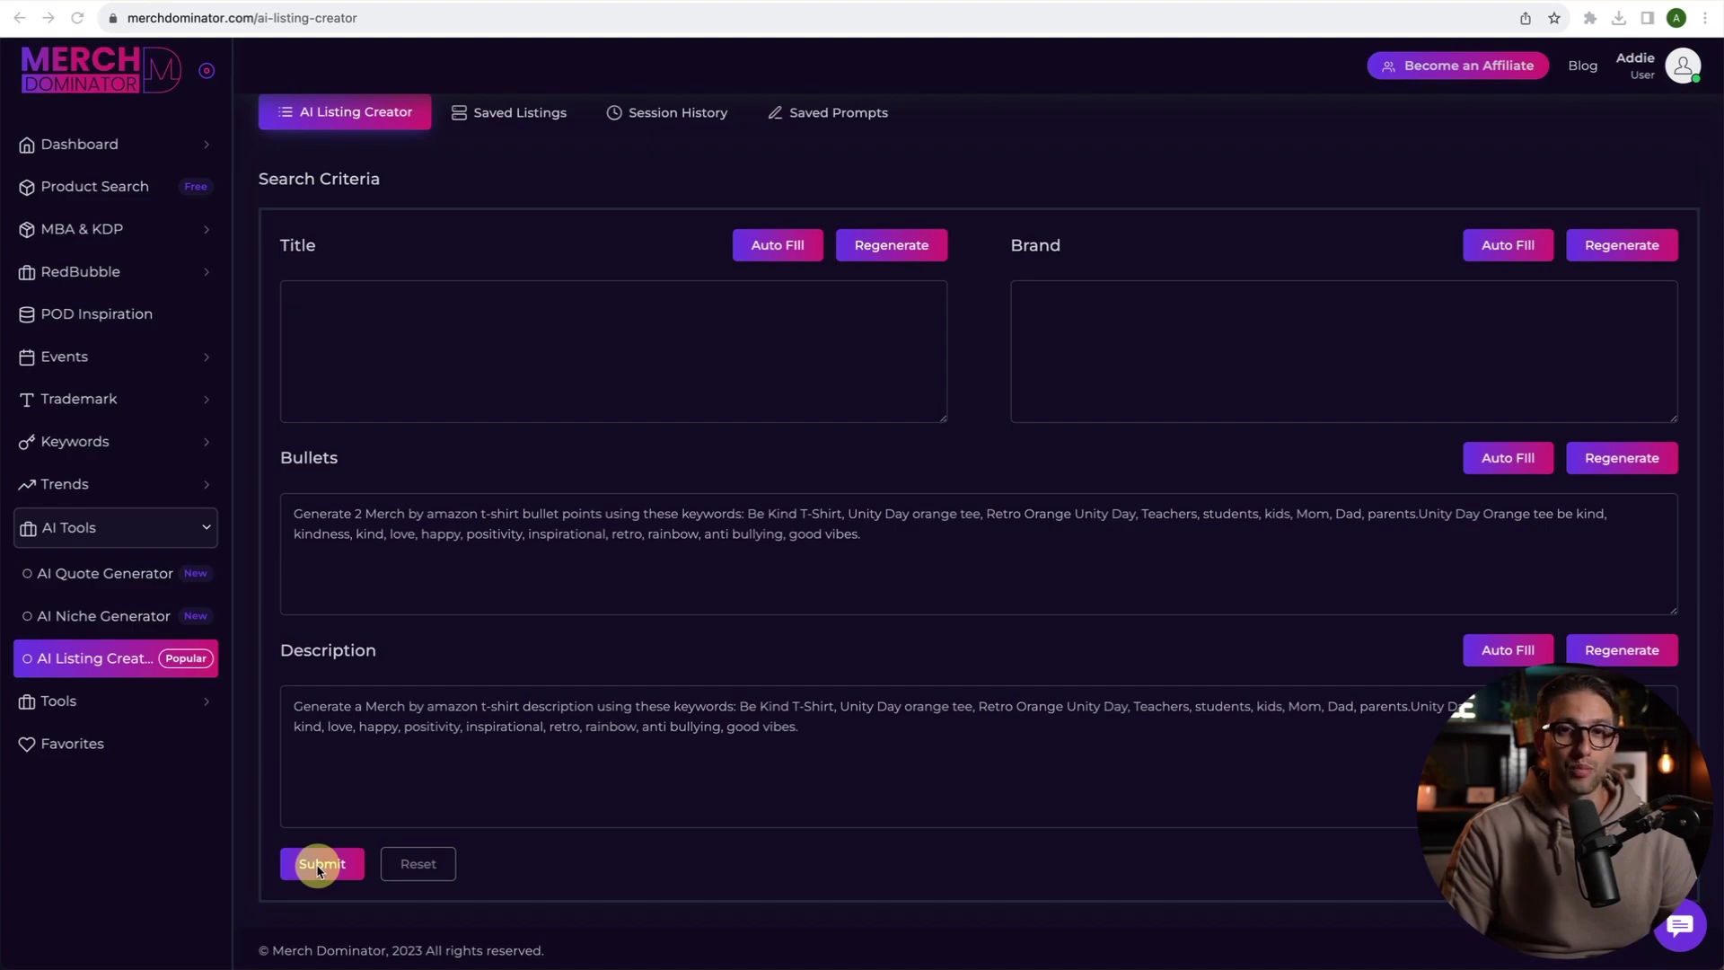
{"action": "left_click", "coordinate": [317, 865]}
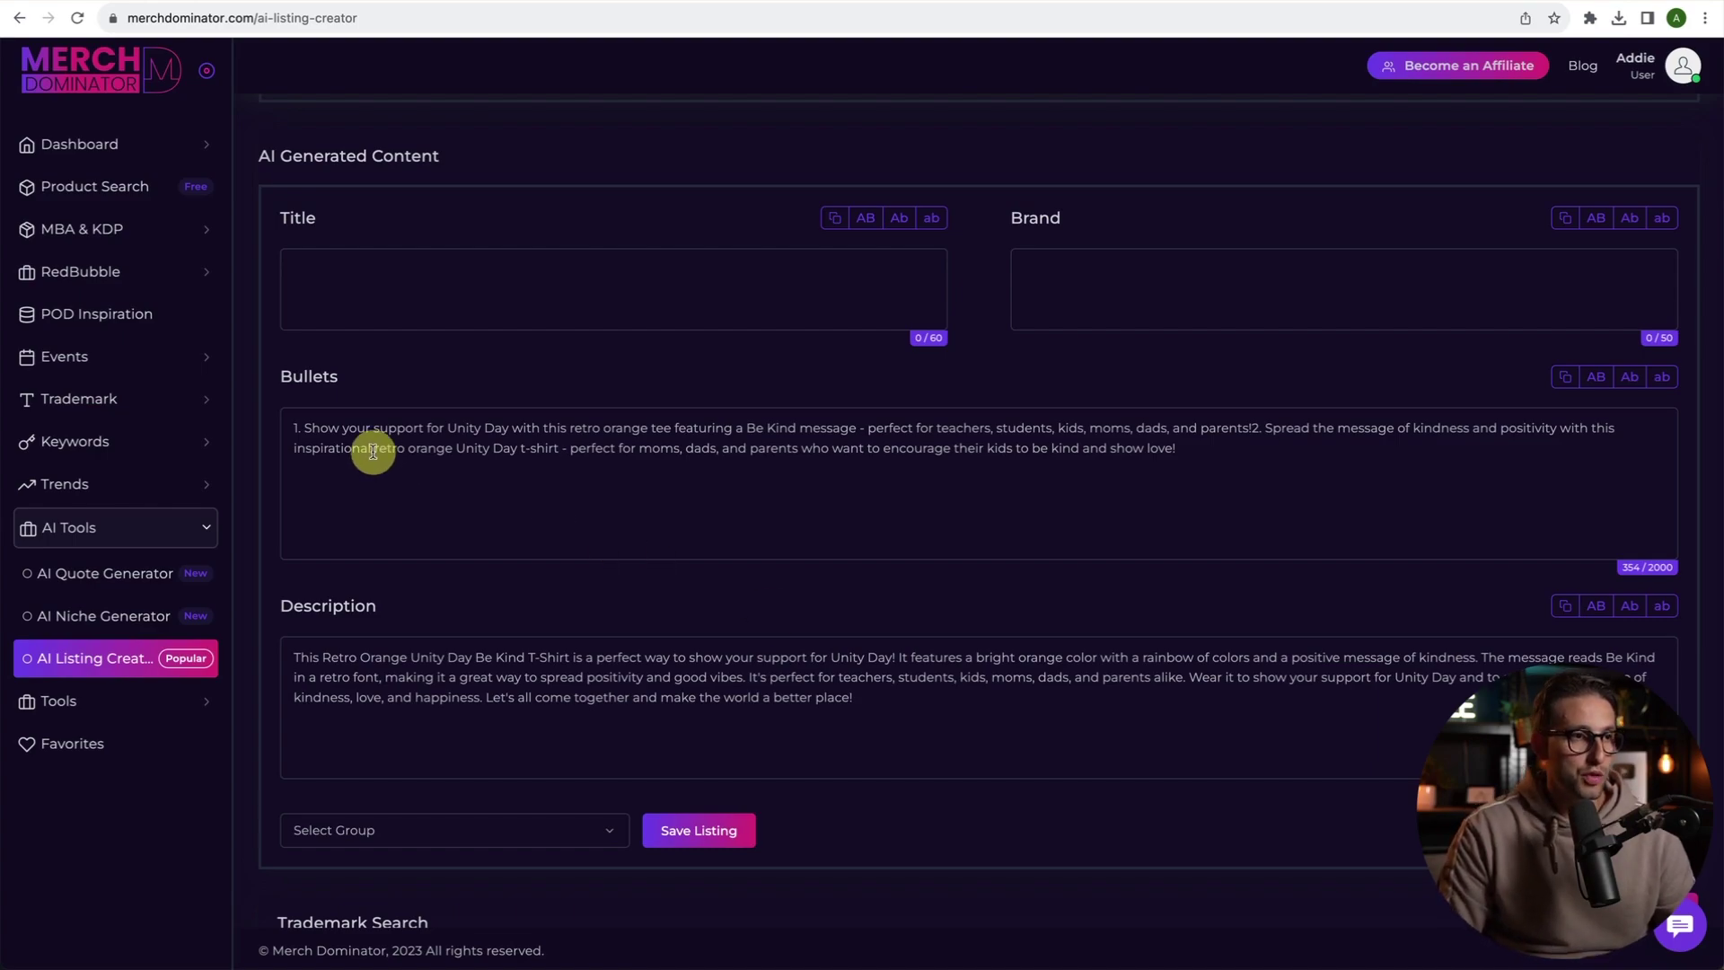
Check the generated listing for registered USPTO word trademarks in Nice class 25 (Clothing).
{"action": "scroll", "coordinate": [588, 440], "scroll_direction": "down", "scroll_amount": 5}
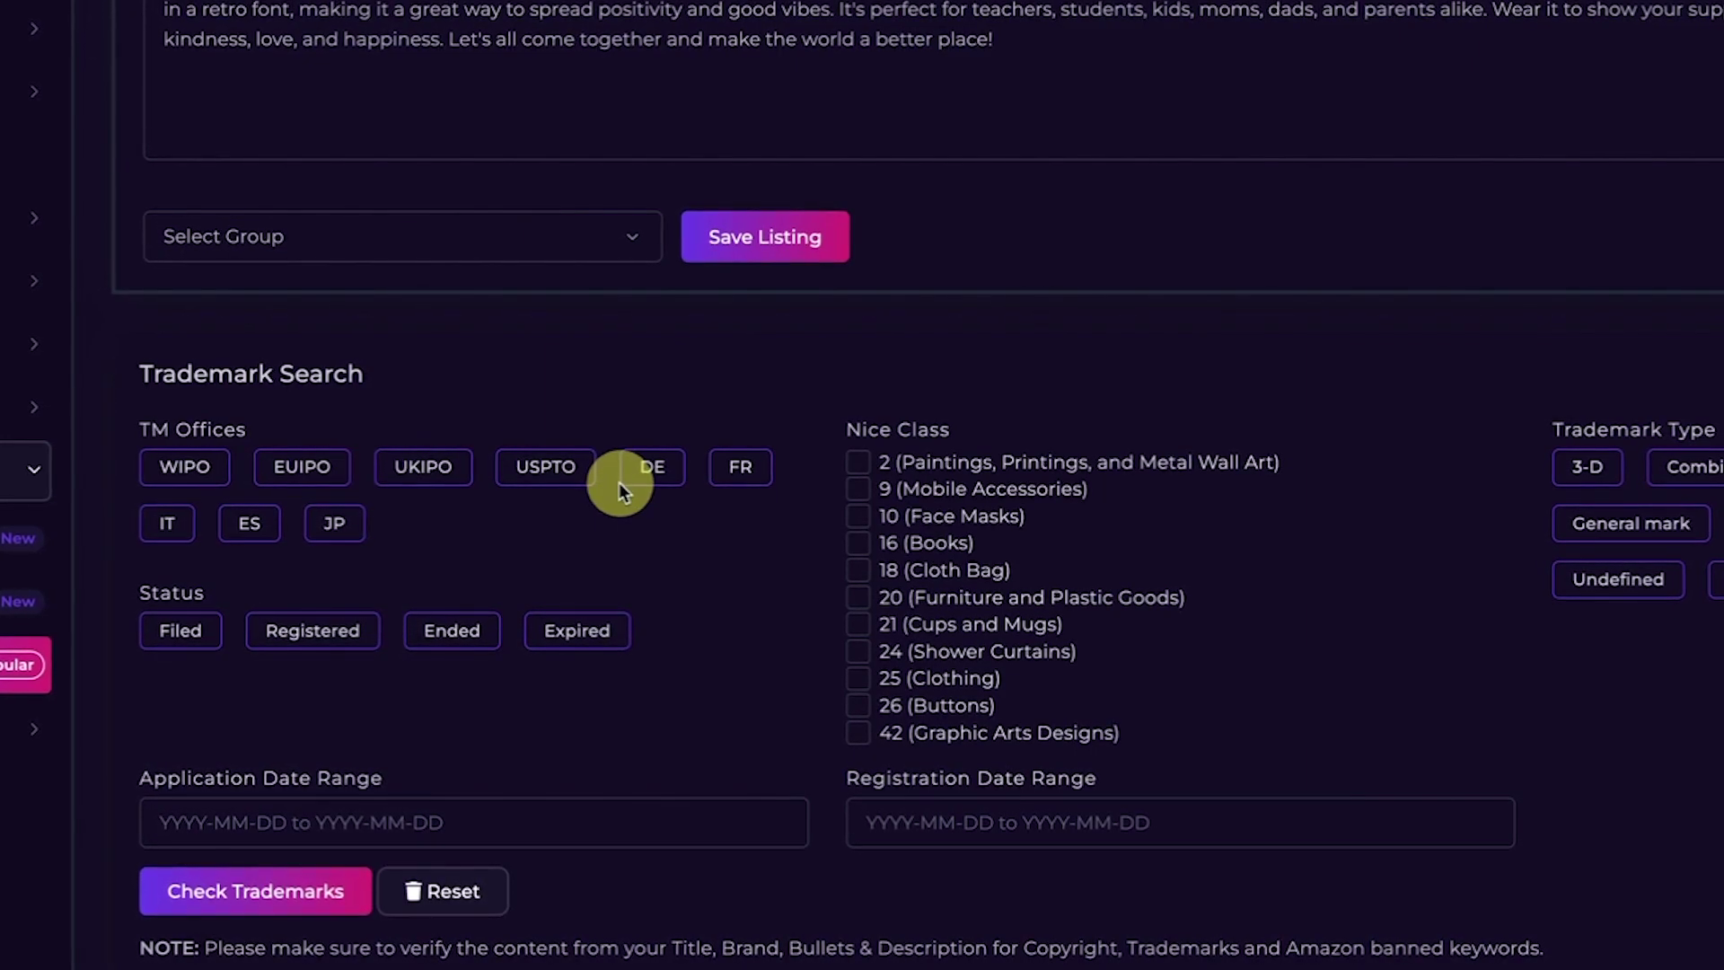
{"action": "left_click", "coordinate": [533, 470]}
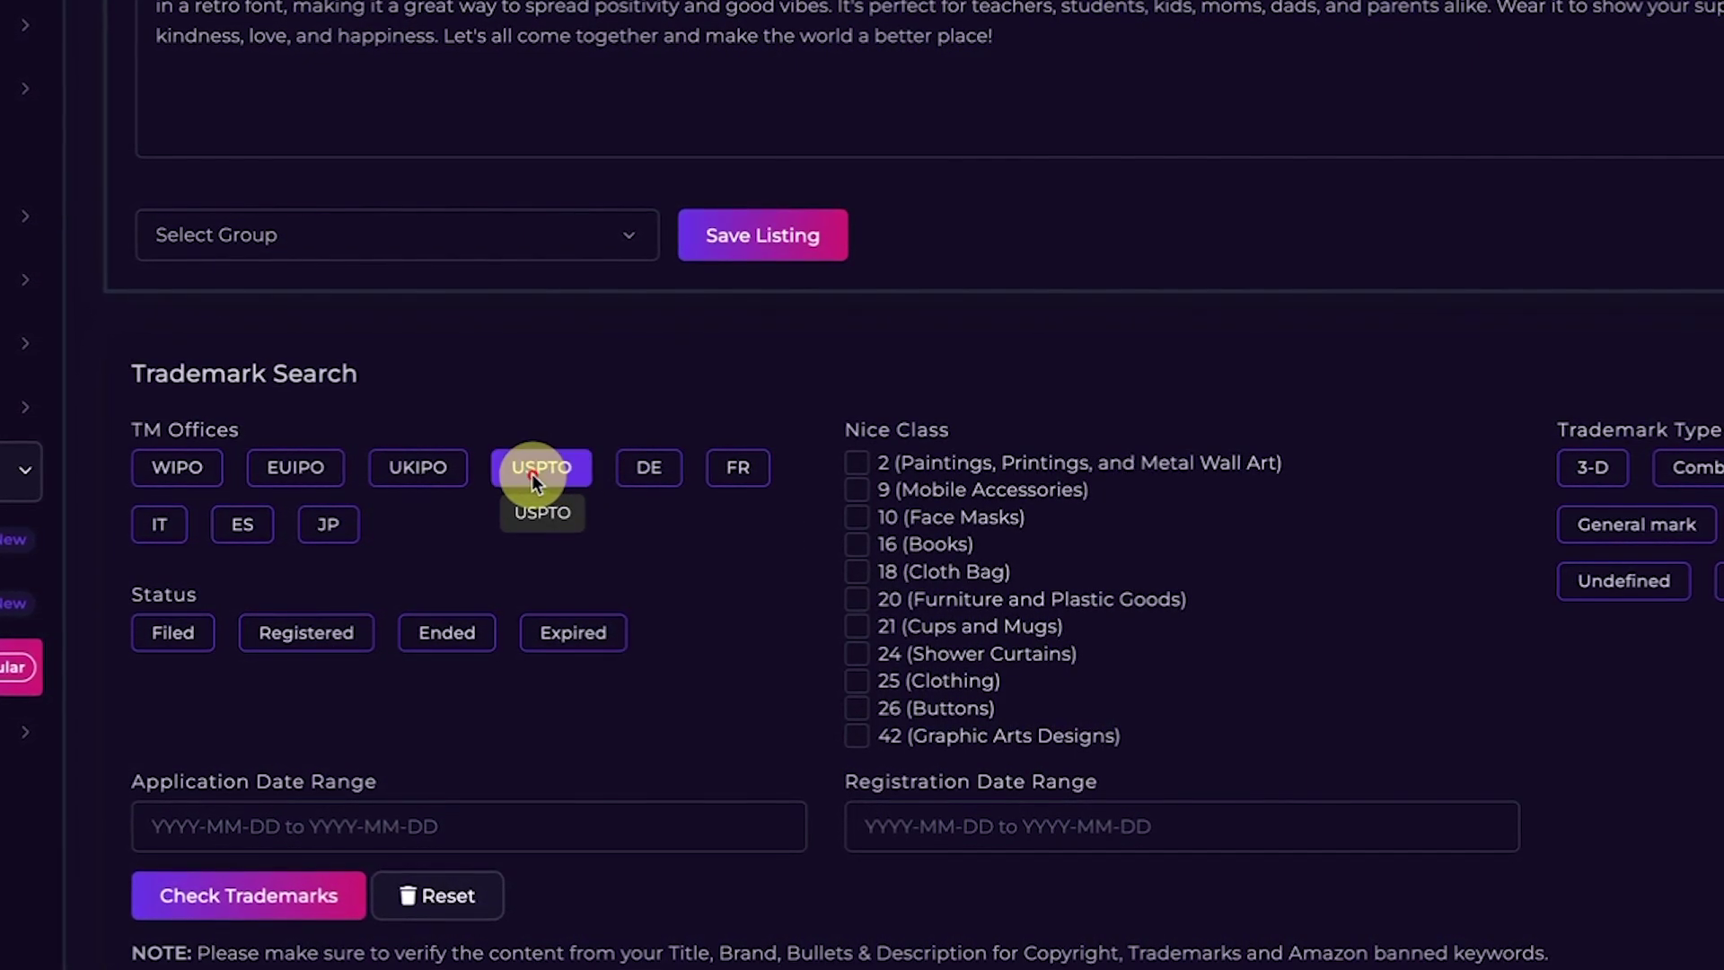
{"action": "left_click", "coordinate": [281, 637]}
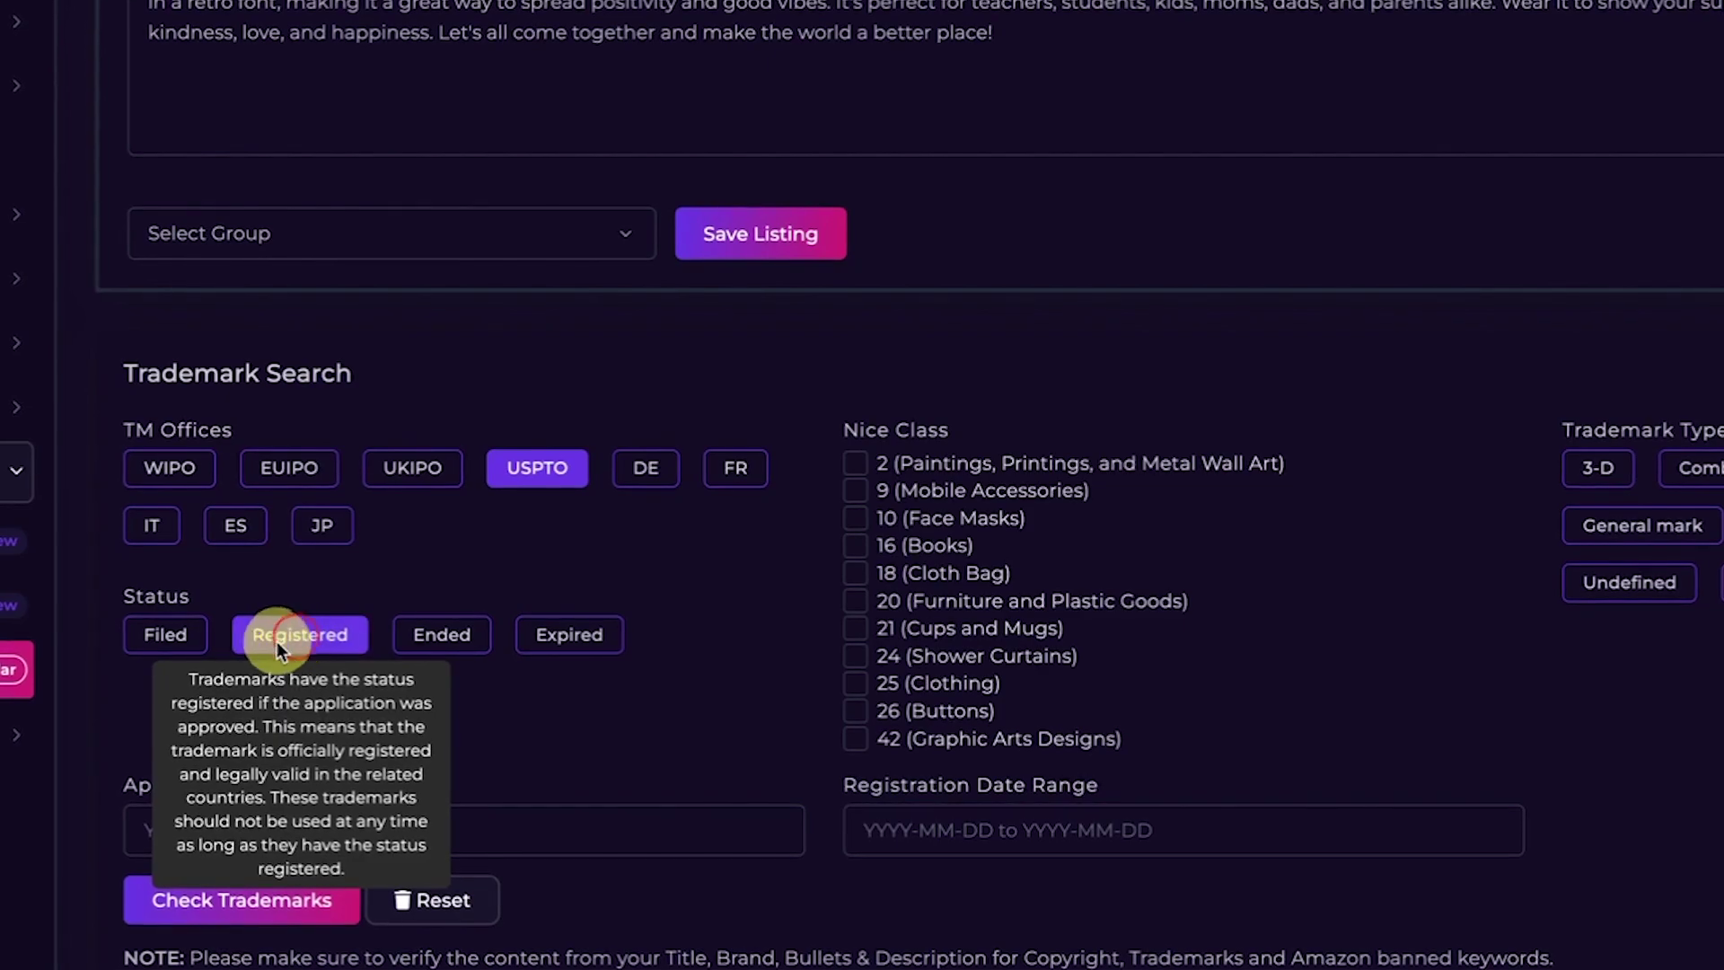
{"action": "left_click", "coordinate": [858, 685]}
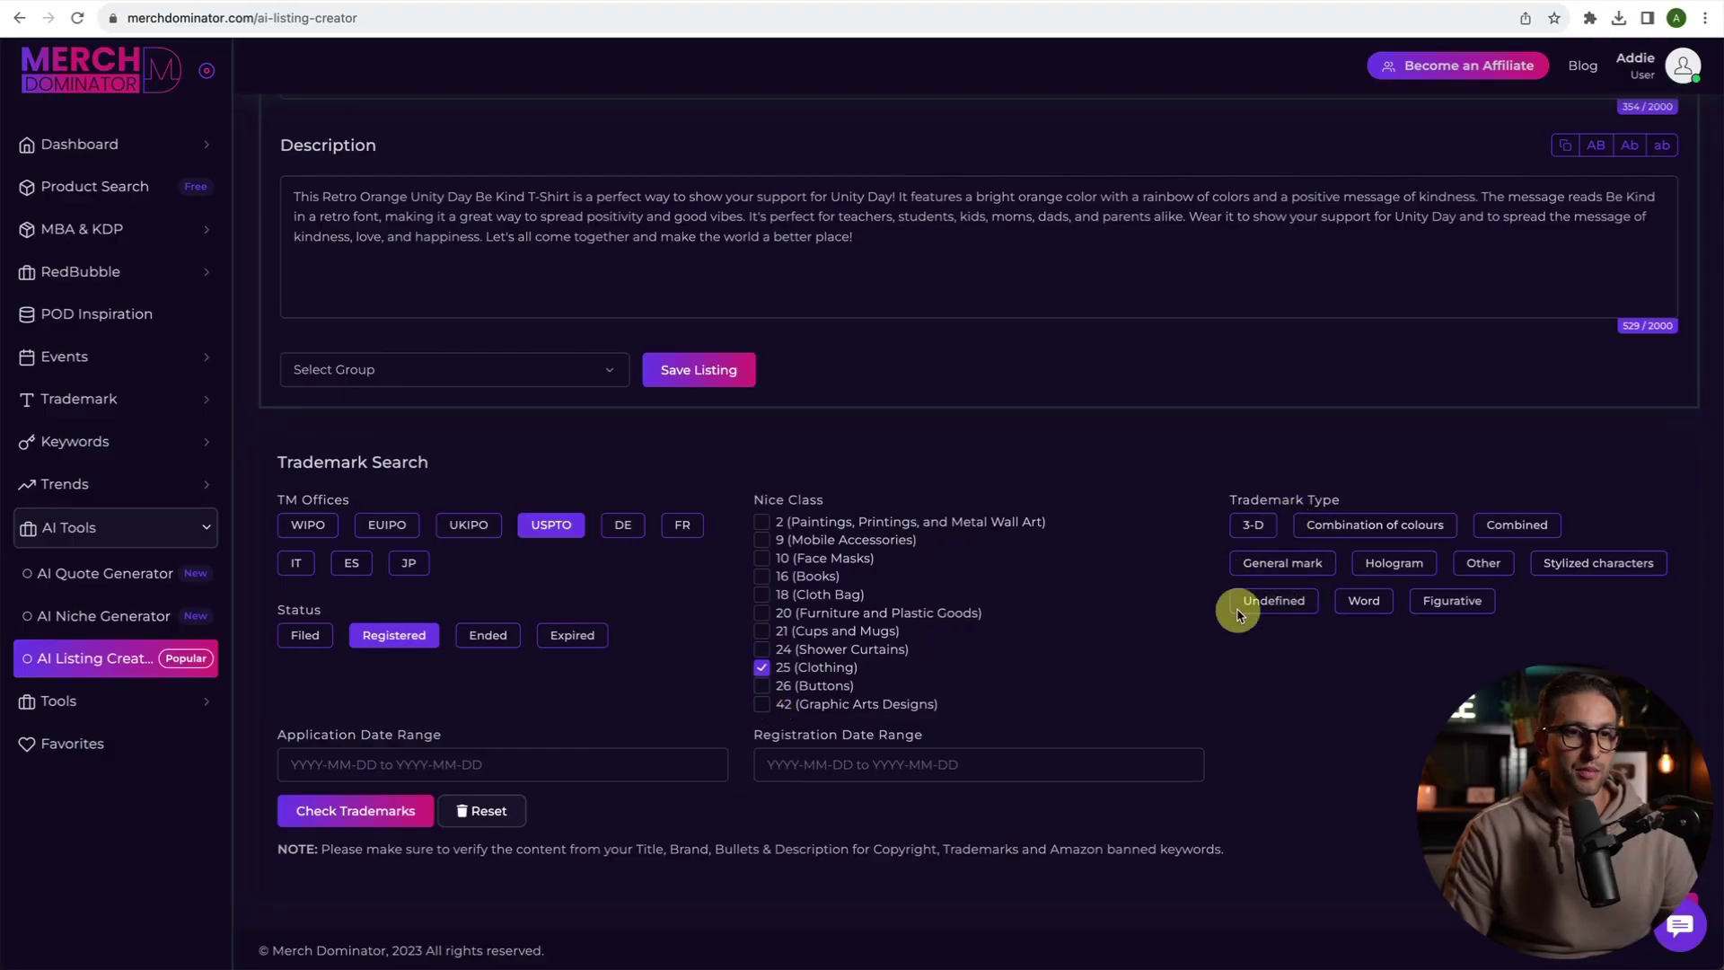
{"action": "left_click", "coordinate": [349, 812]}
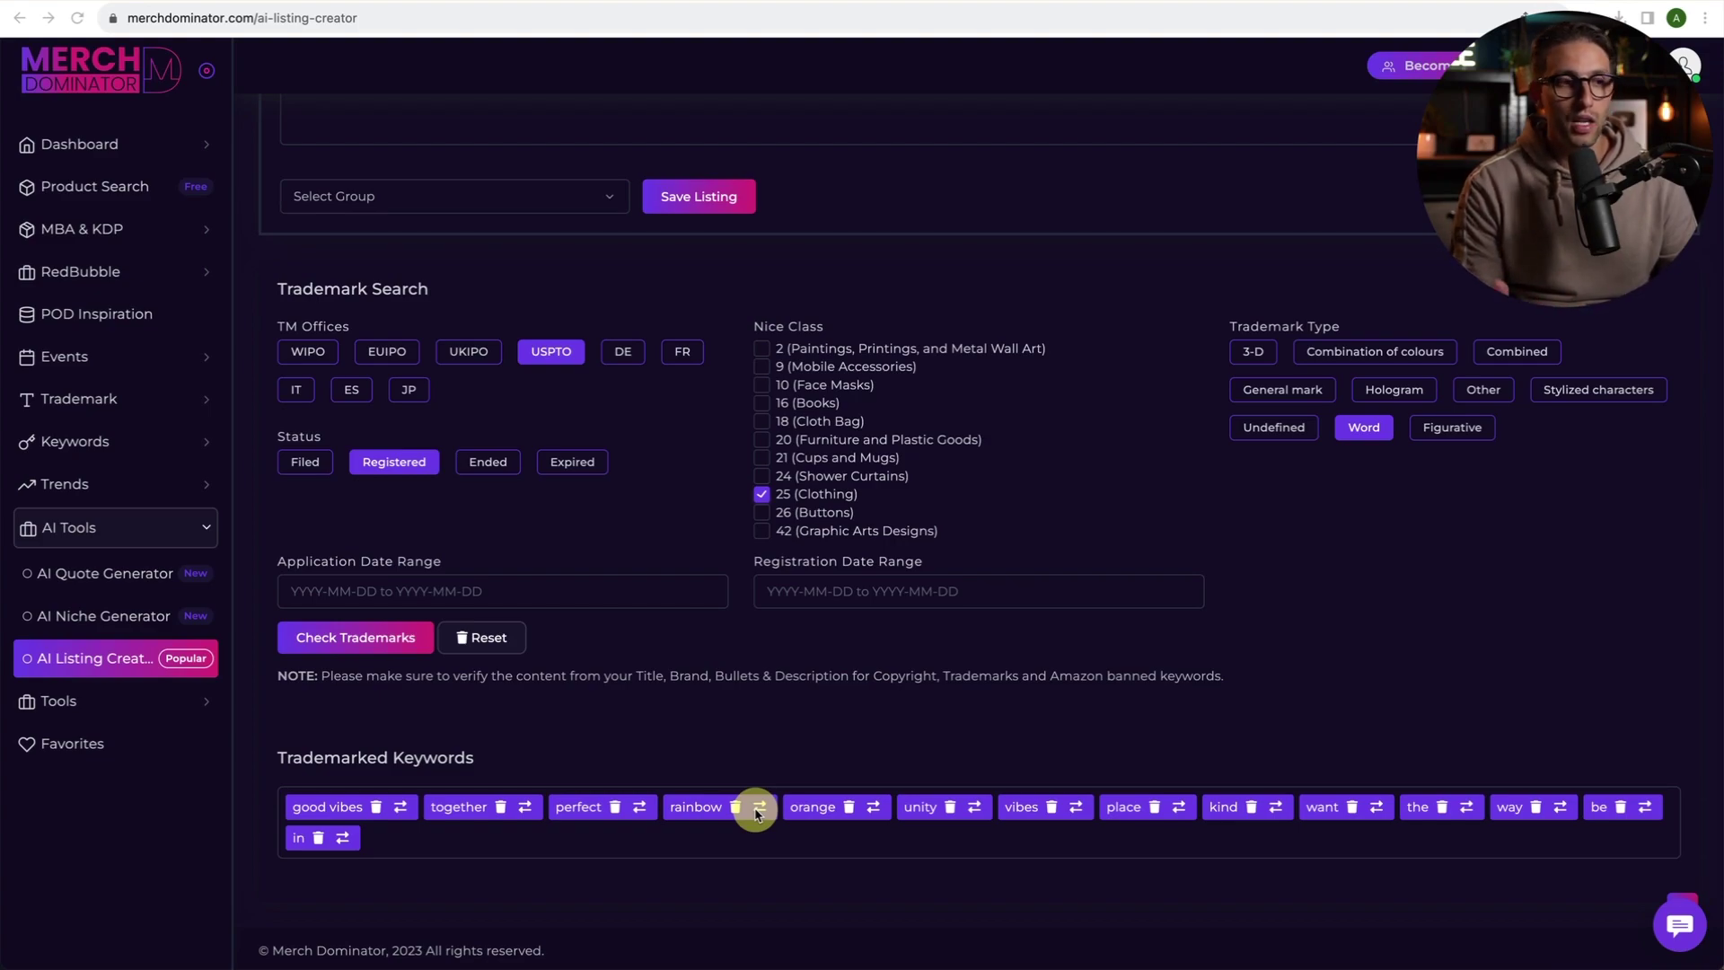
Look up the registered "good vibes" clothing trademark and open its official record.
{"action": "left_click", "coordinate": [328, 808]}
{"action": "left_click", "coordinate": [401, 805]}
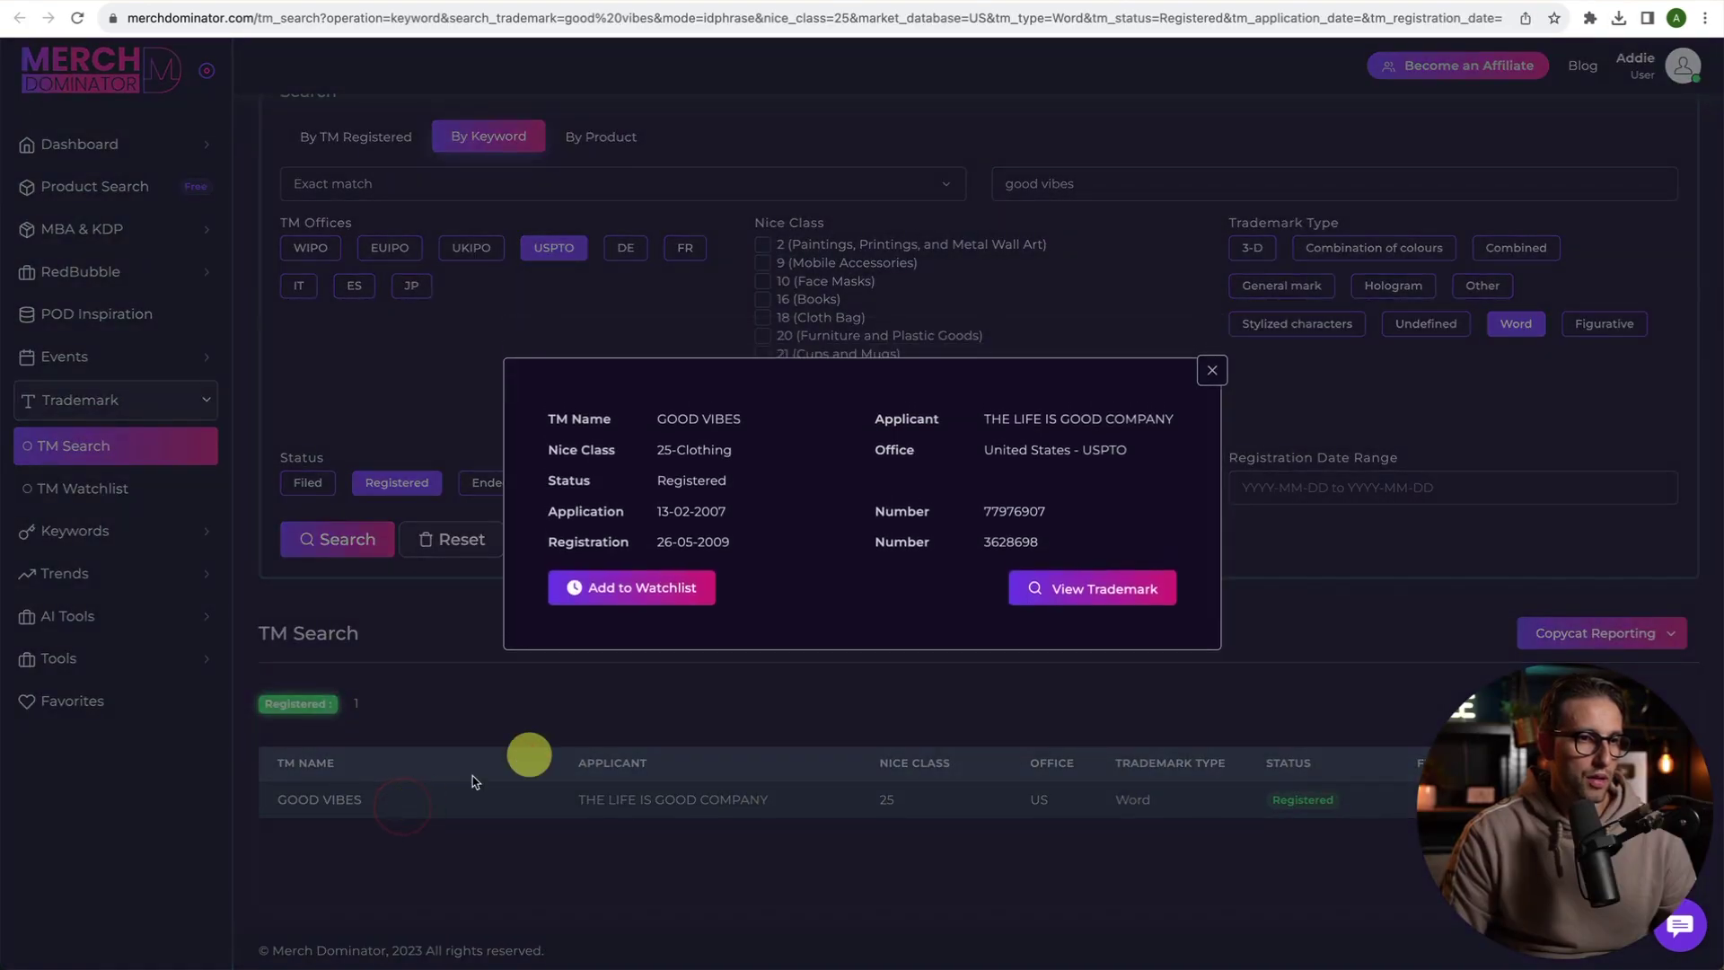
{"action": "left_click", "coordinate": [1069, 597]}
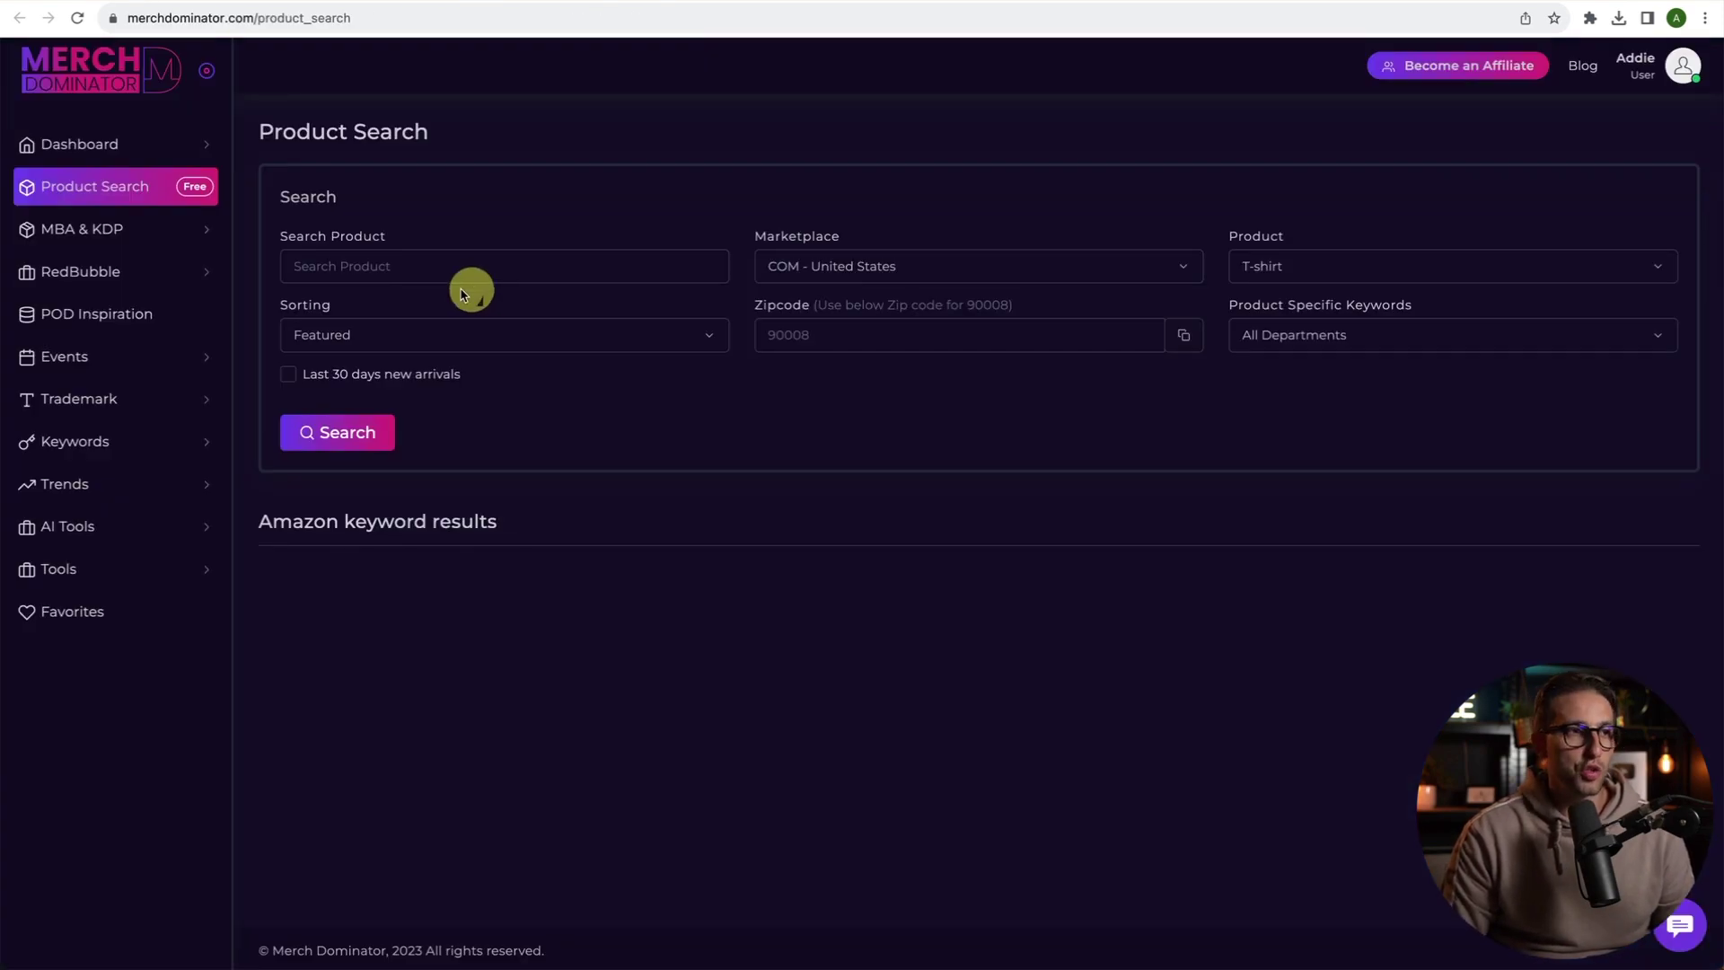
Search Amazon t-shirts for "good vibes" sorted by Newest Arrivals, examine the phrase in brand names, and return to the generated listing.
{"action": "left_click", "coordinate": [362, 266]}
{"action": "type", "text": "goo"}
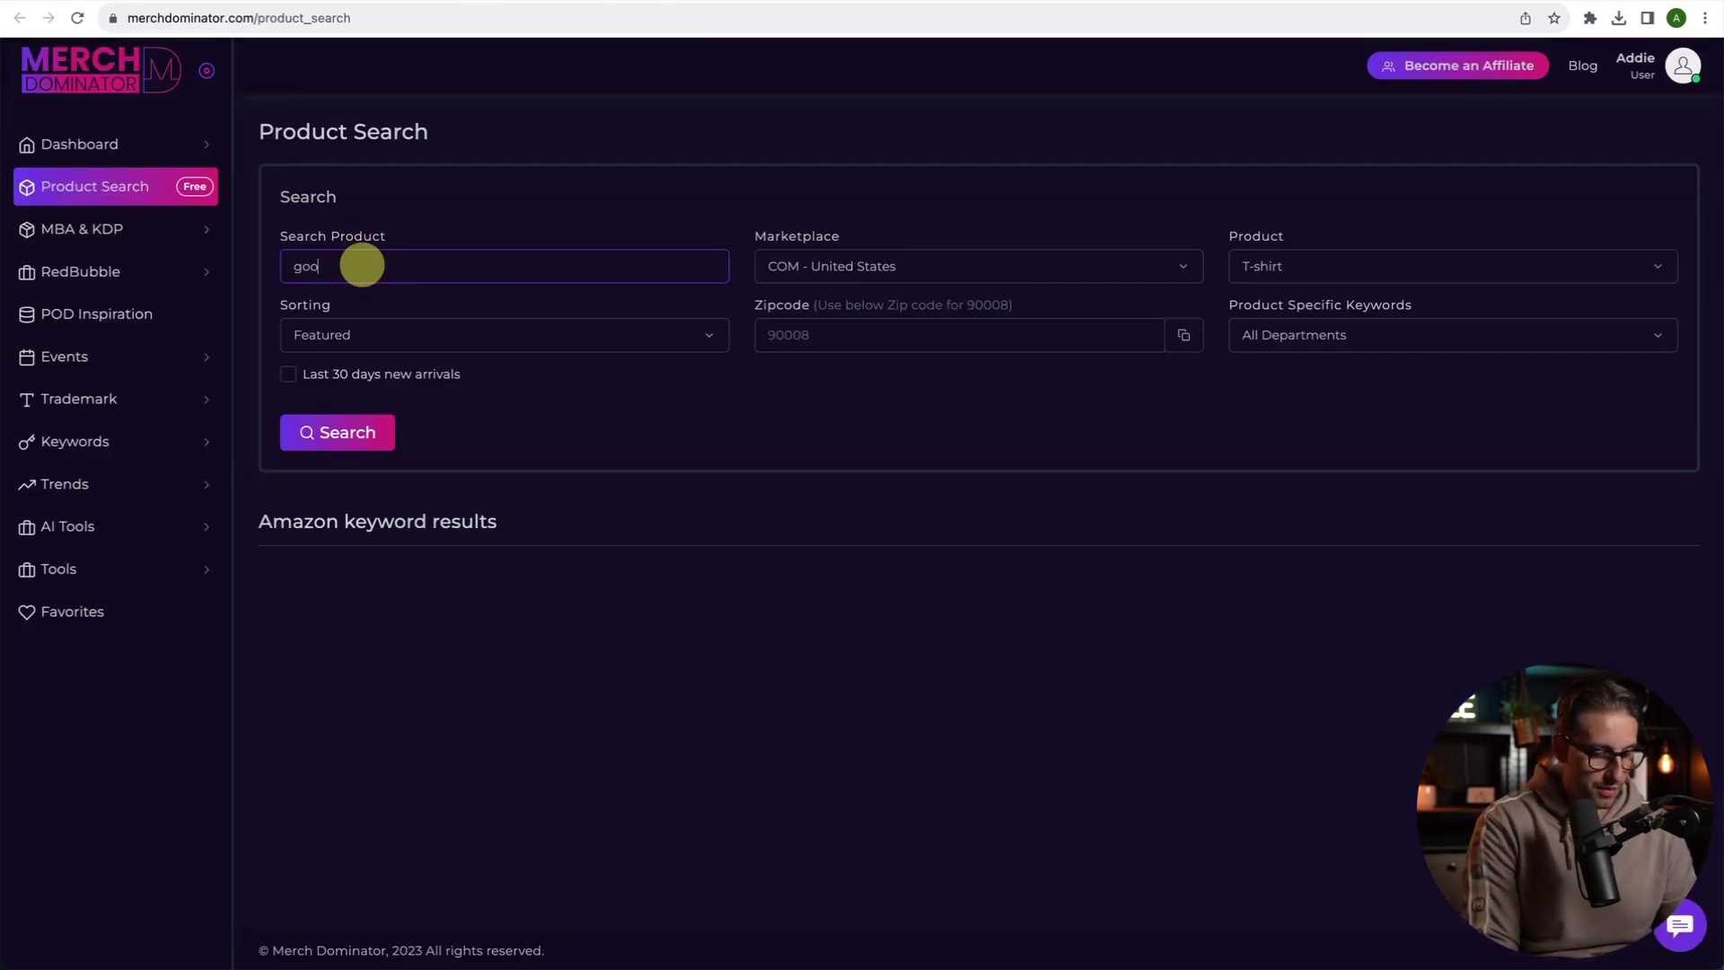
{"action": "type", "text": "d vibes"}
{"action": "left_click", "coordinate": [336, 432]}
{"action": "left_click", "coordinate": [1497, 197]}
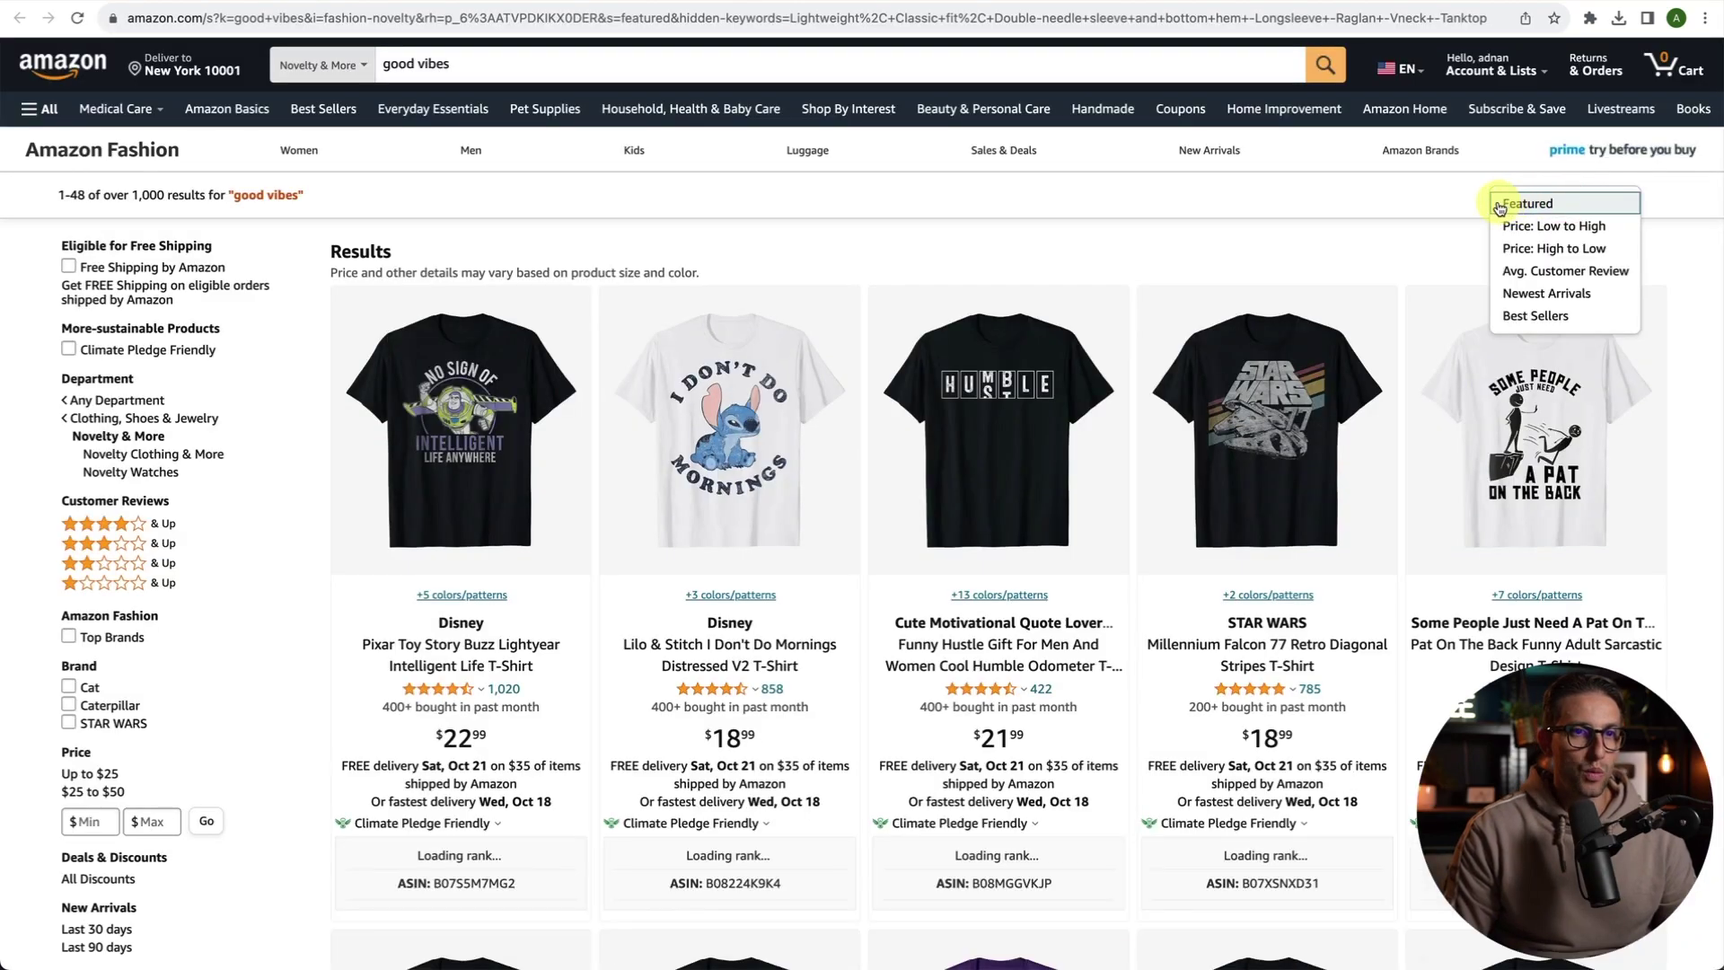
{"action": "left_click", "coordinate": [1545, 293]}
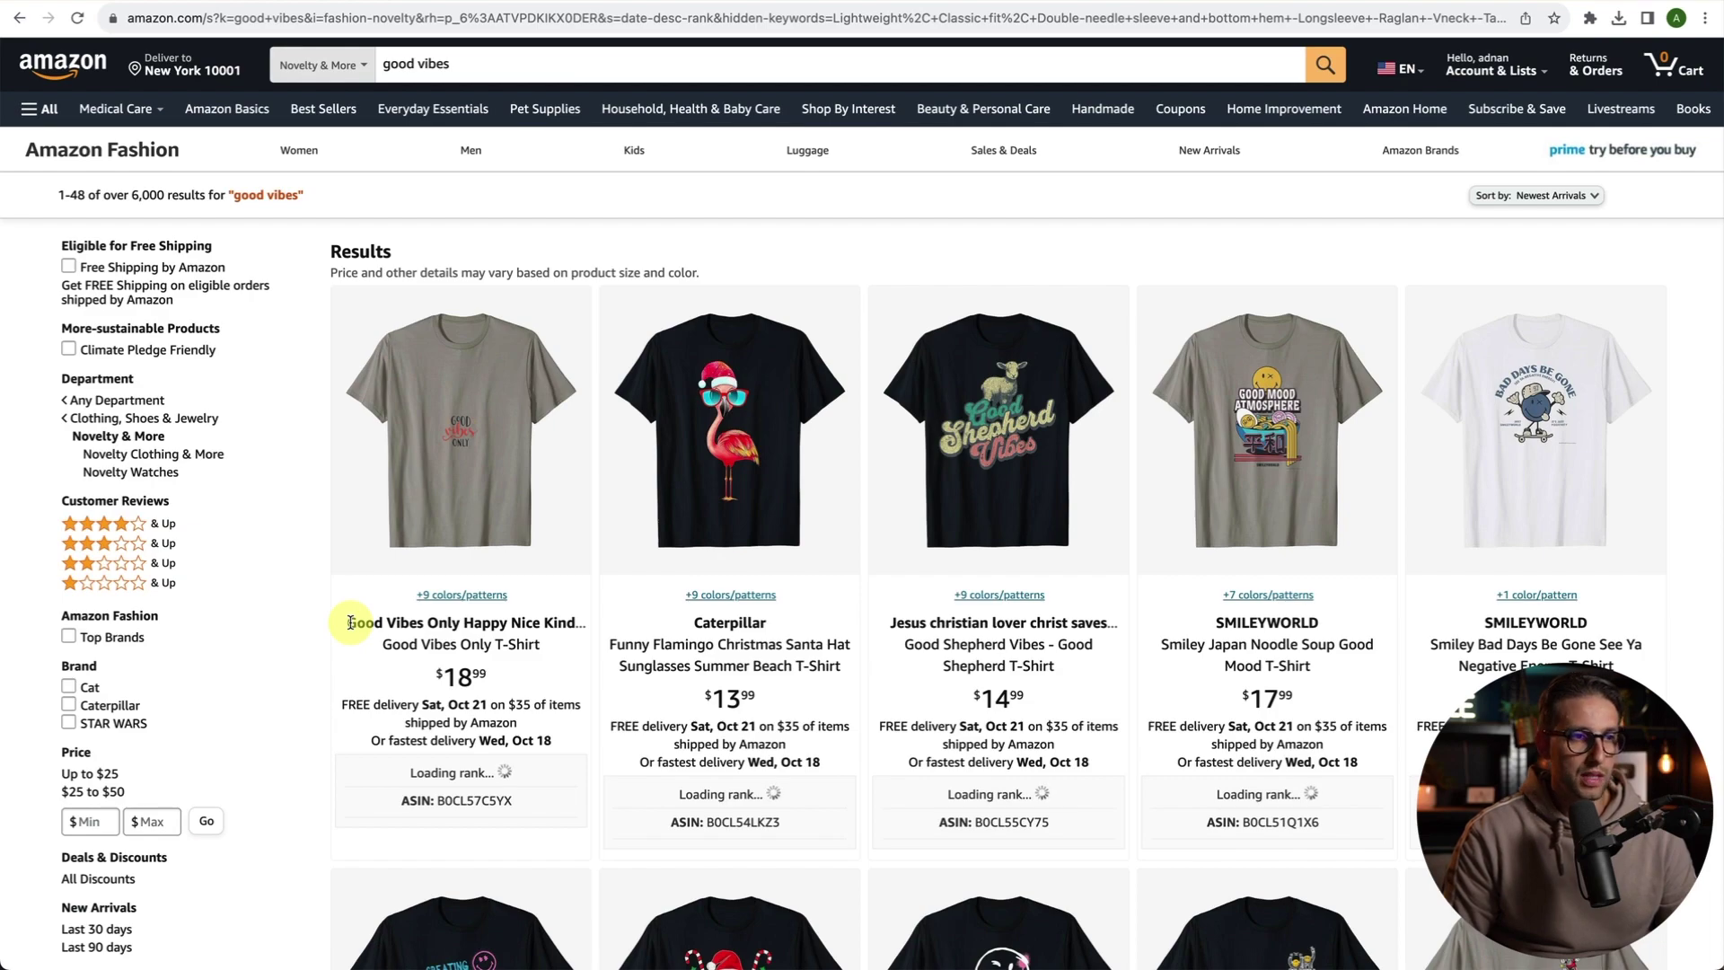
{"action": "left_click_drag", "start_coordinate": [350, 624], "coordinate": [463, 625]}
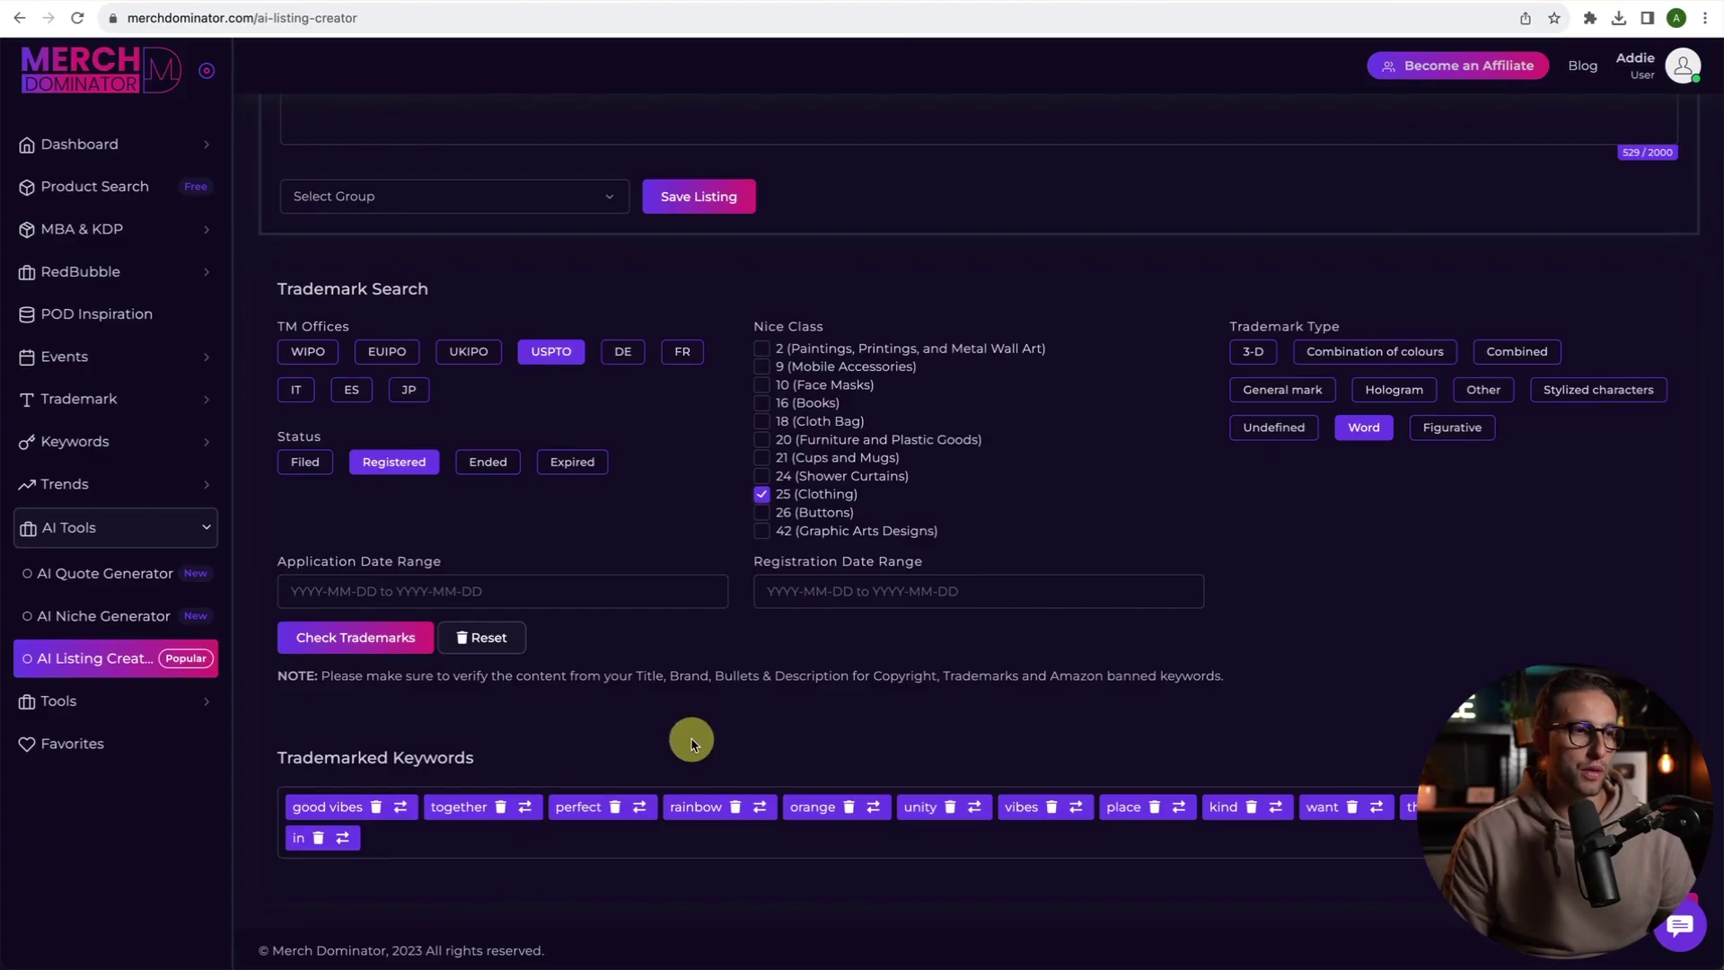
{"action": "scroll", "coordinate": [692, 733], "scroll_direction": "up", "scroll_amount": 6}
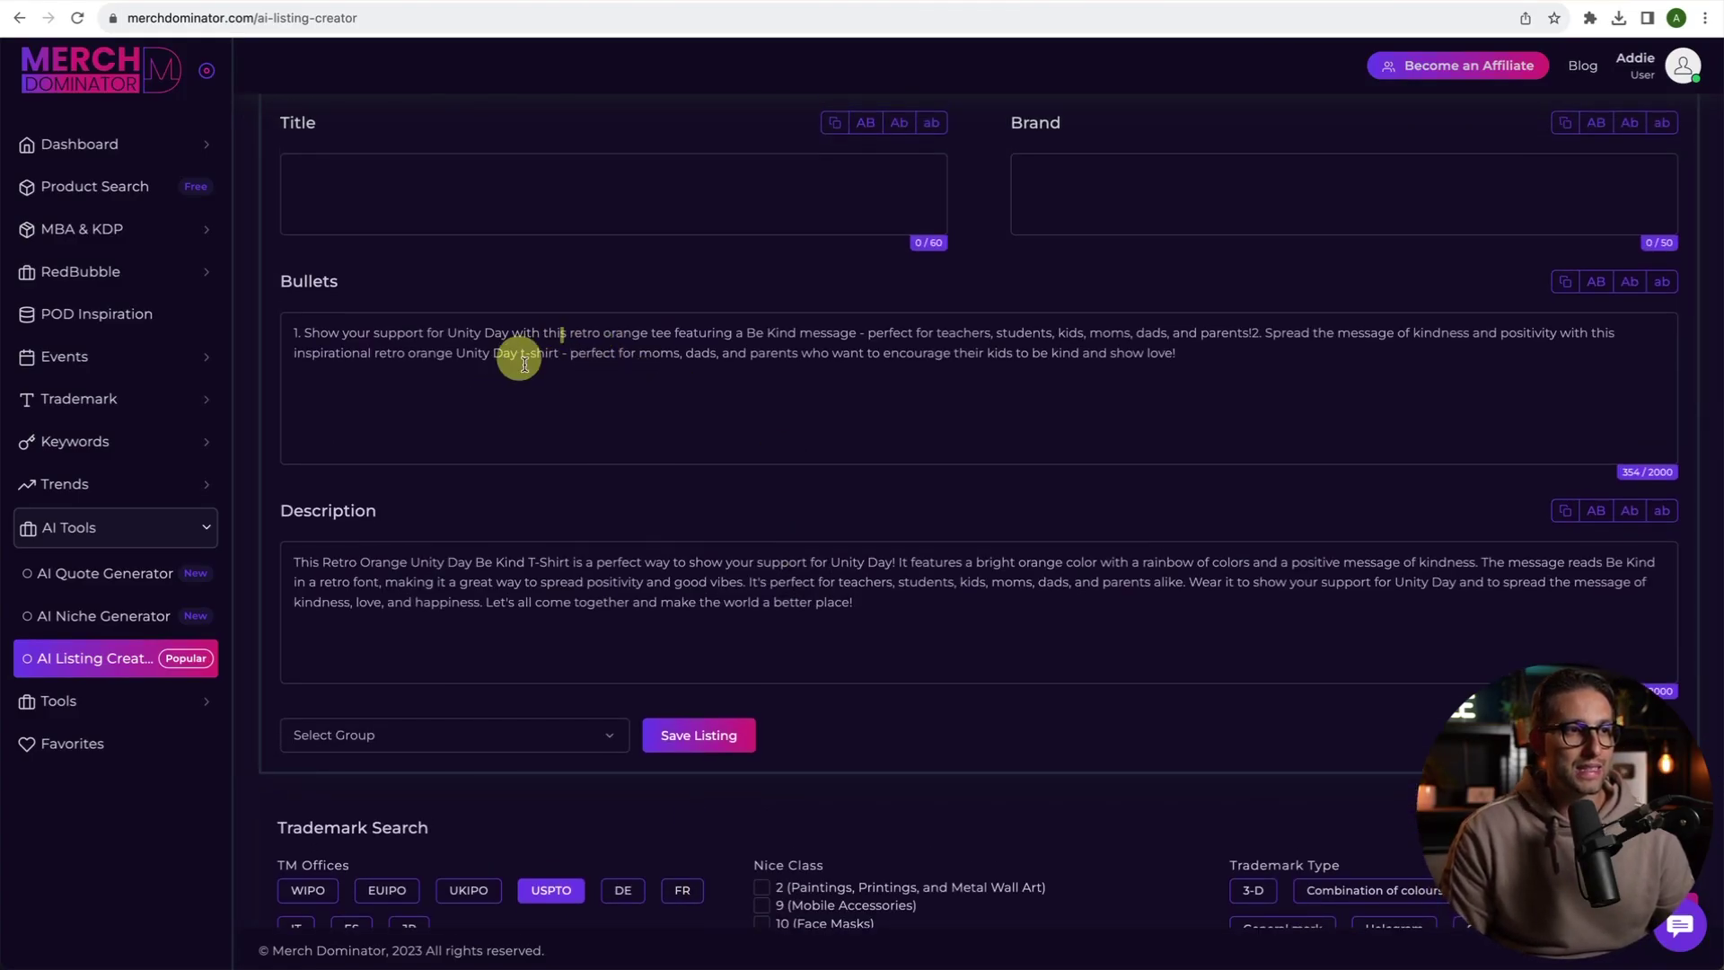
{"action": "scroll", "coordinate": [885, 399], "scroll_direction": "up", "scroll_amount": 2}
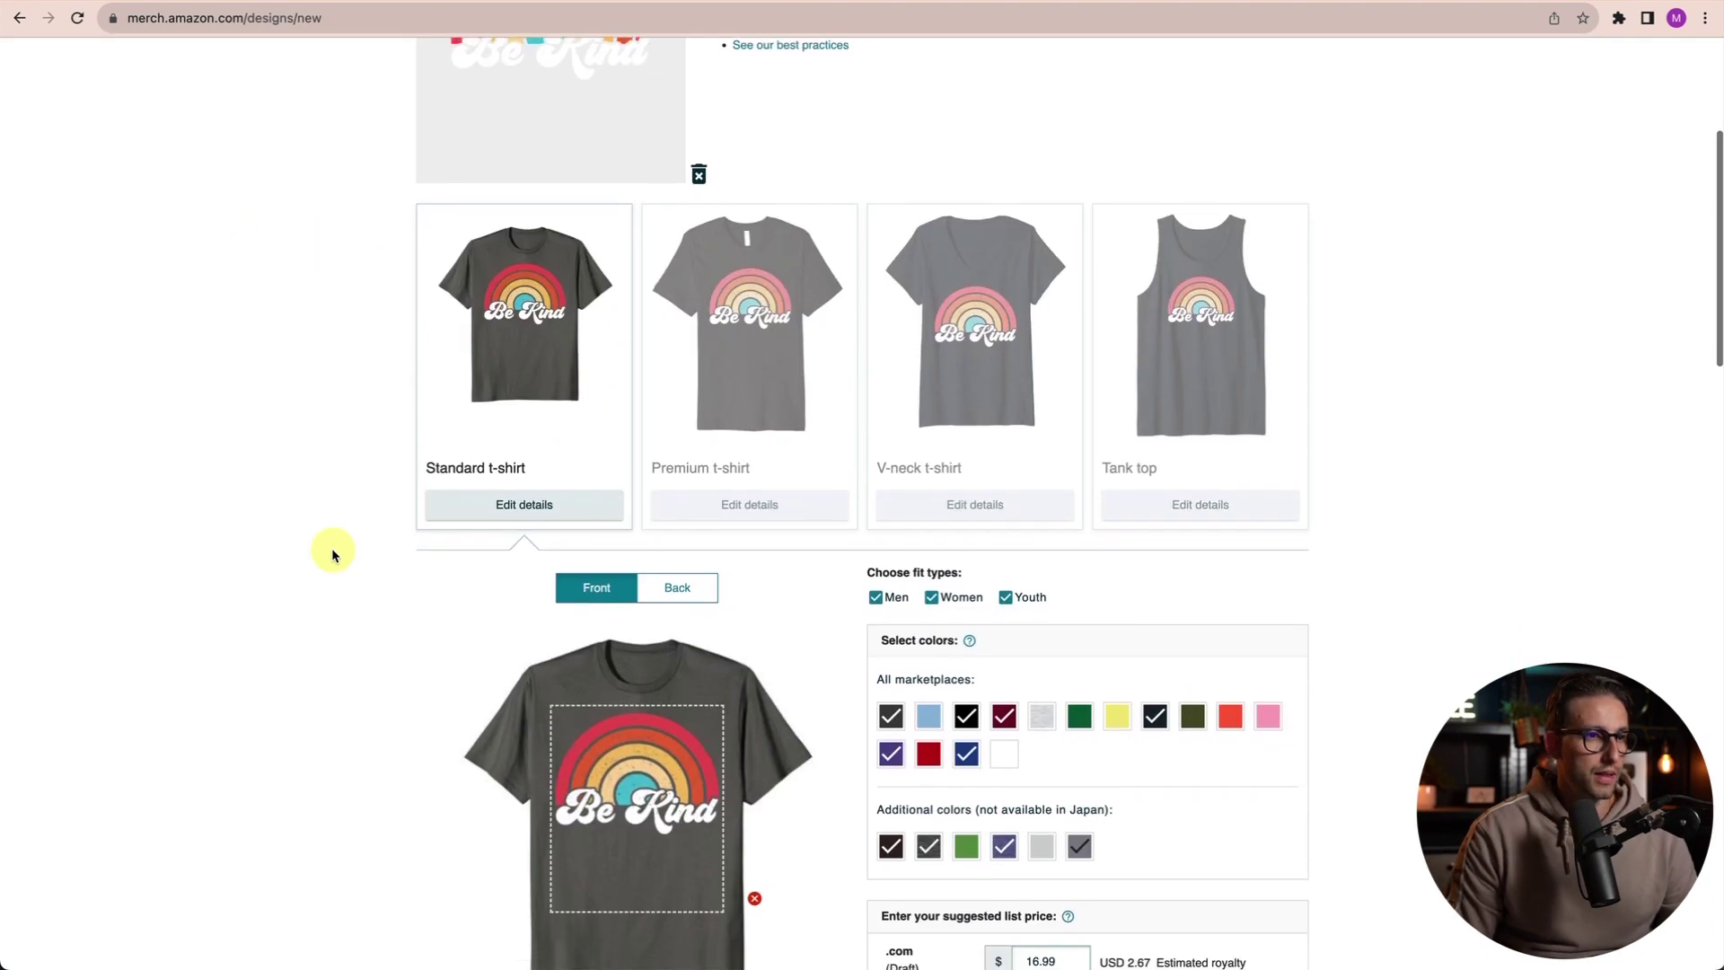
In Merch by Amazon, set the standard t-shirt's .com list price to 13.38 and publish the searchable product.
{"action": "scroll", "coordinate": [331, 551], "scroll_direction": "down", "scroll_amount": 2}
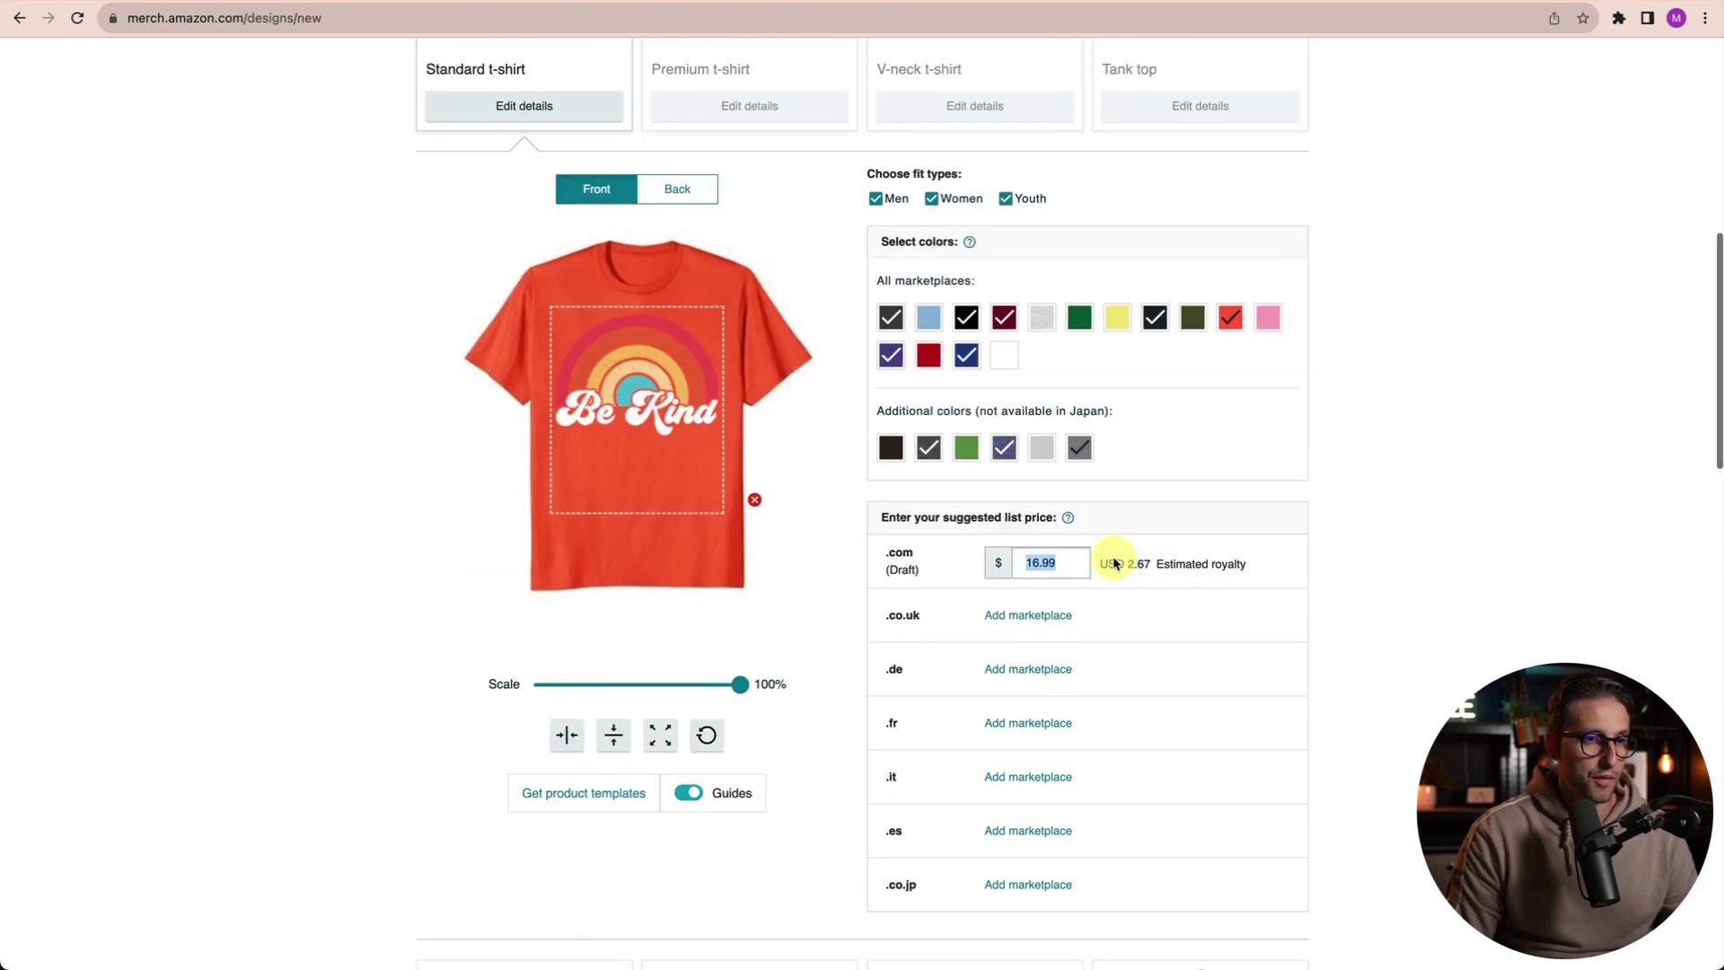
{"action": "type", "text": "13.38"}
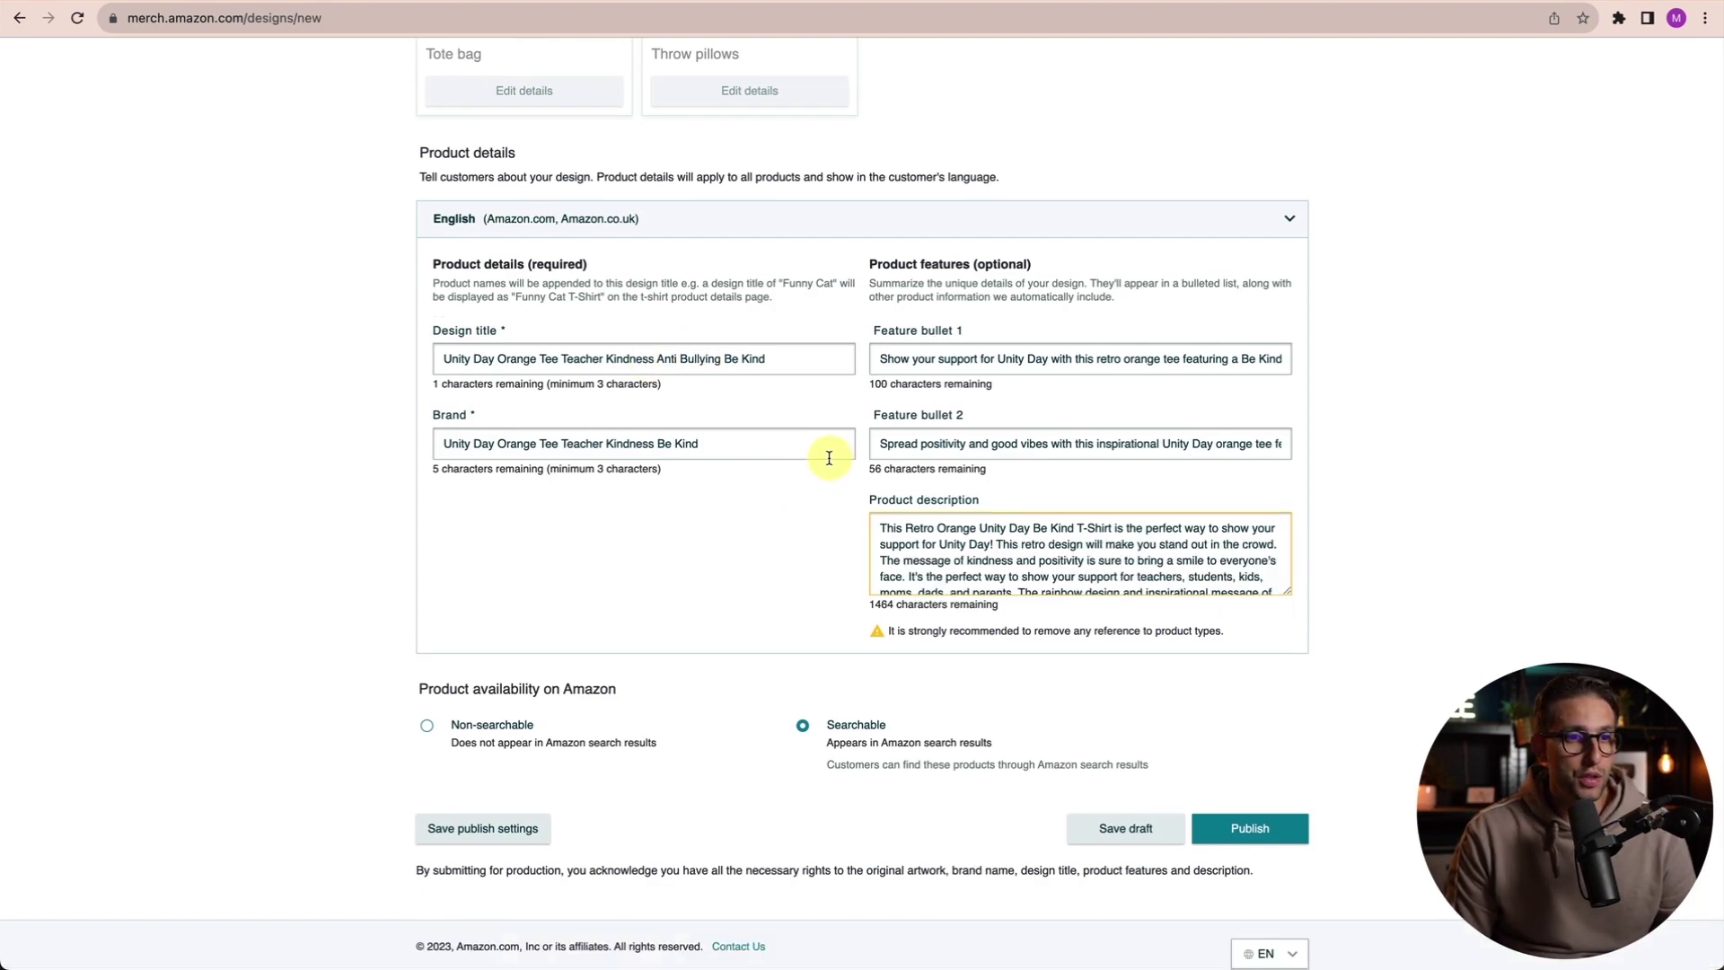
{"action": "left_click", "coordinate": [1257, 829]}
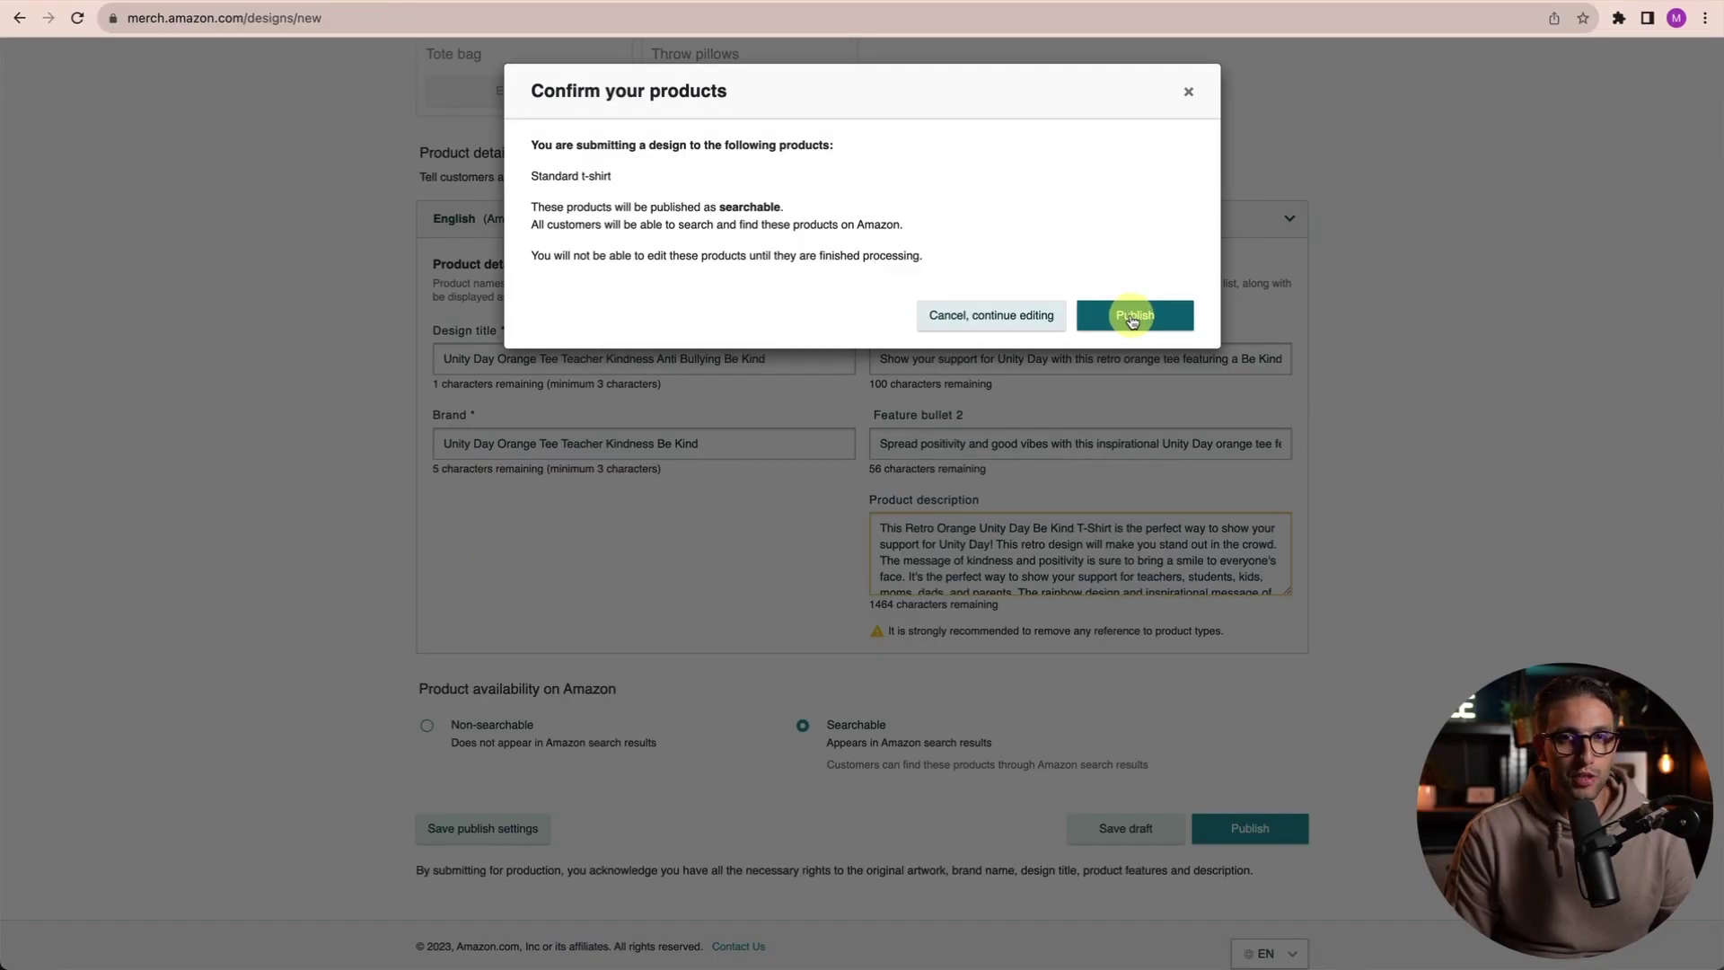
{"action": "left_click", "coordinate": [1133, 316]}
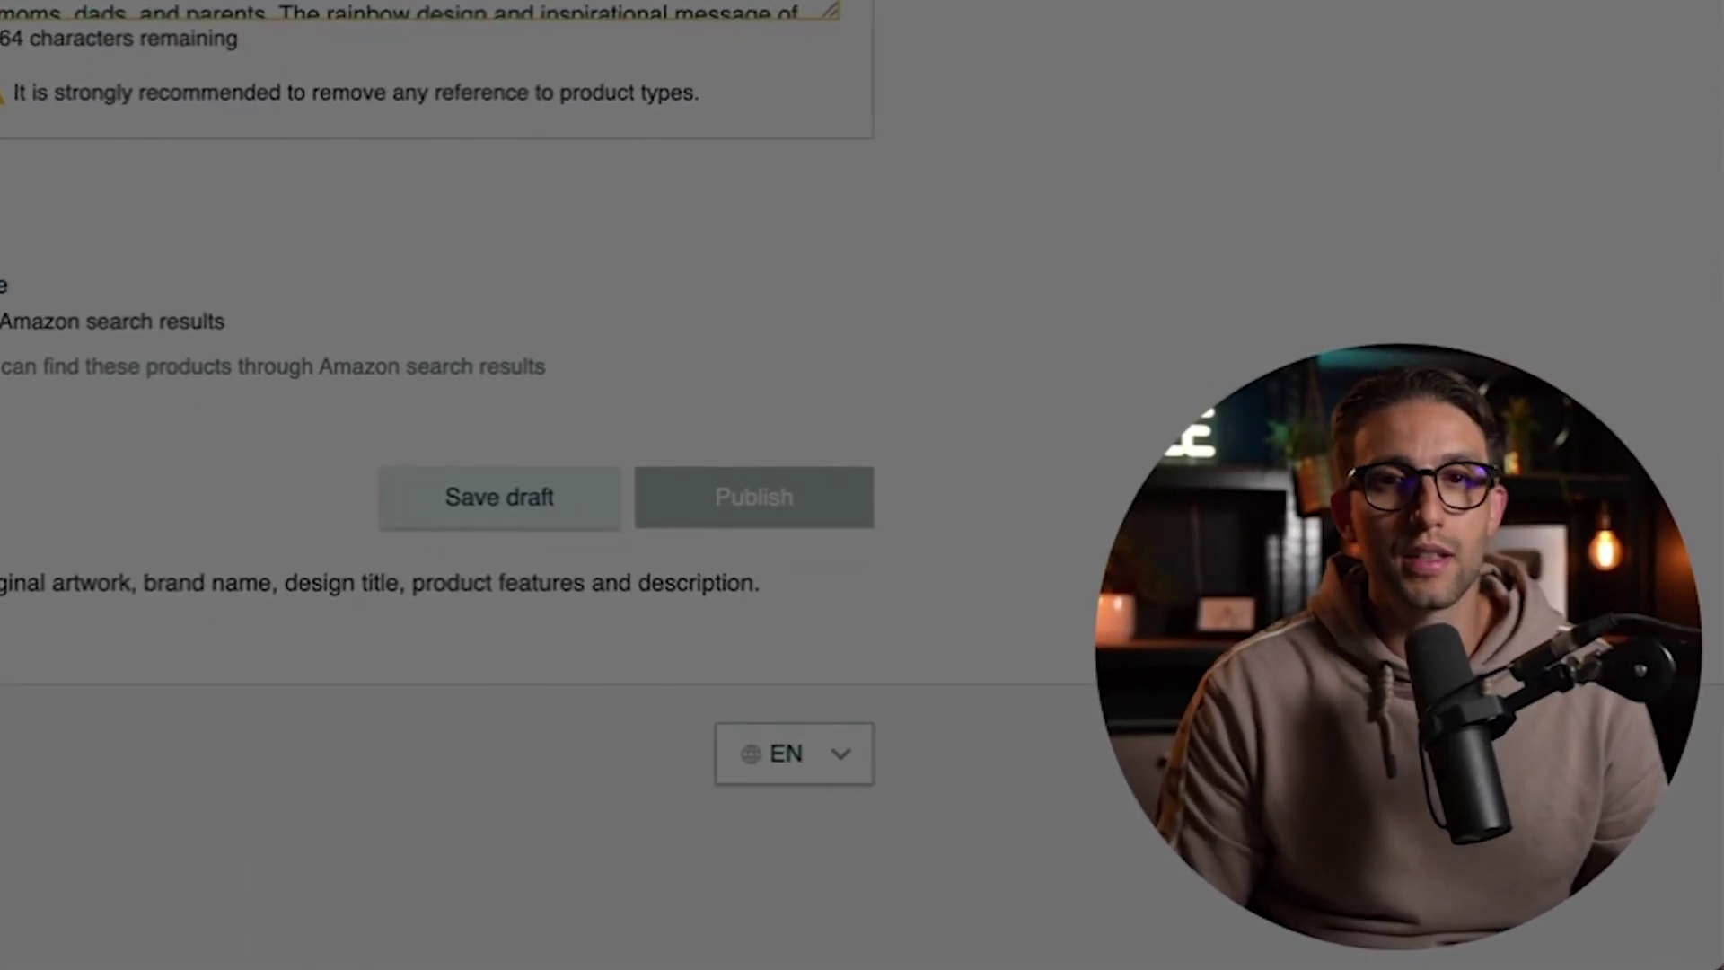